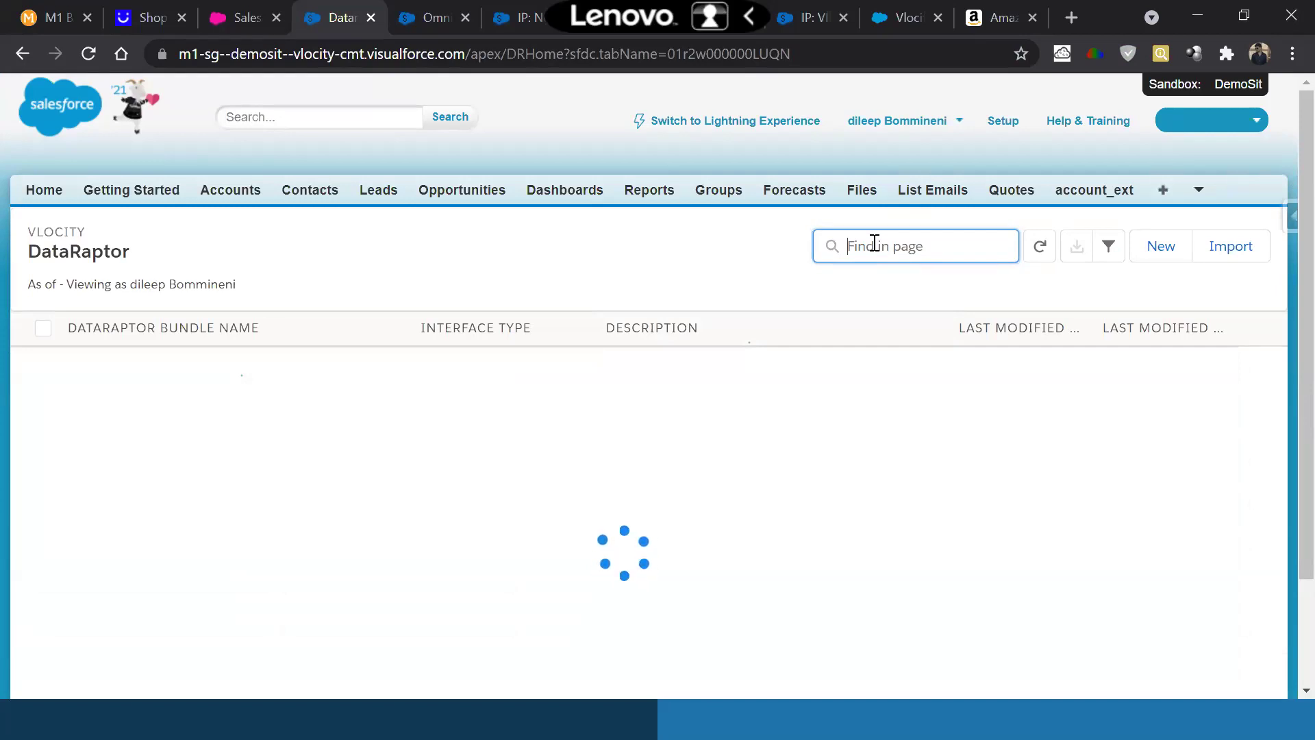
# Search the DataRaptor list for "contract" and open the Contract Application form DRP bundle in a separate browser tab
pyautogui.write('contract')
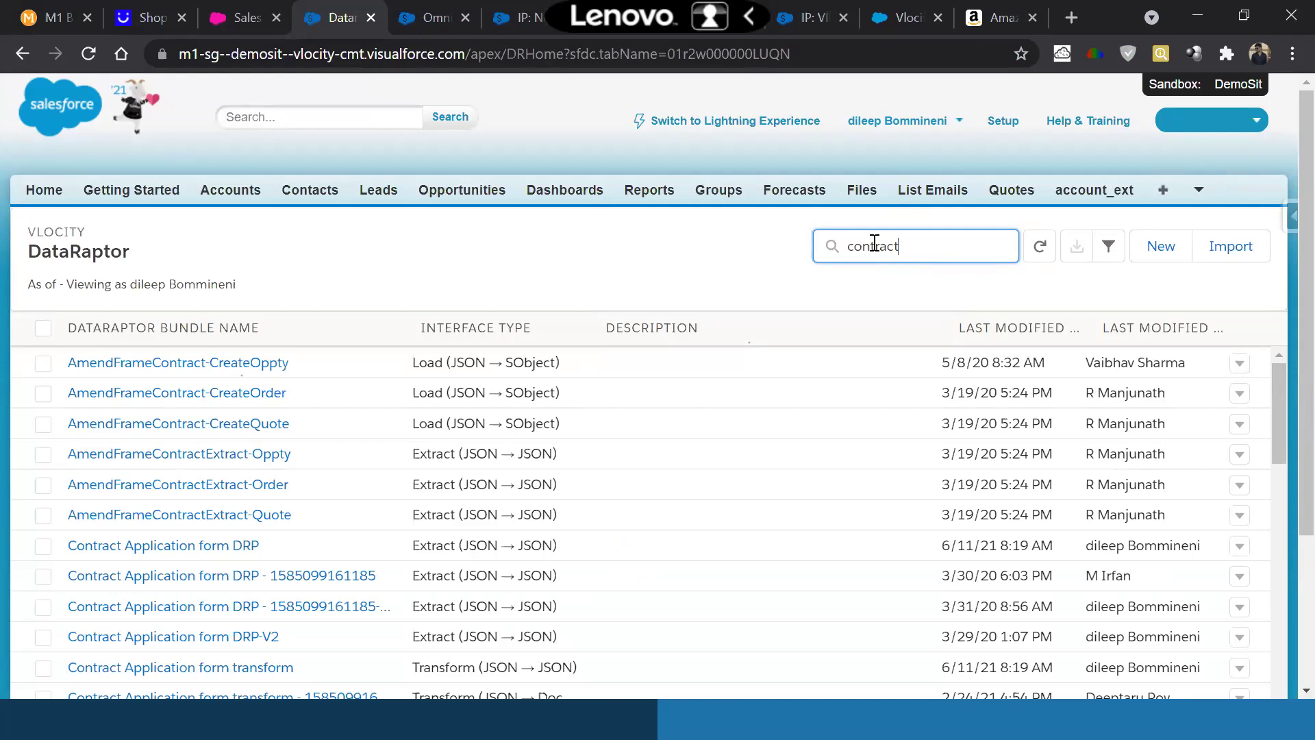
pyautogui.middleClick(226, 552)
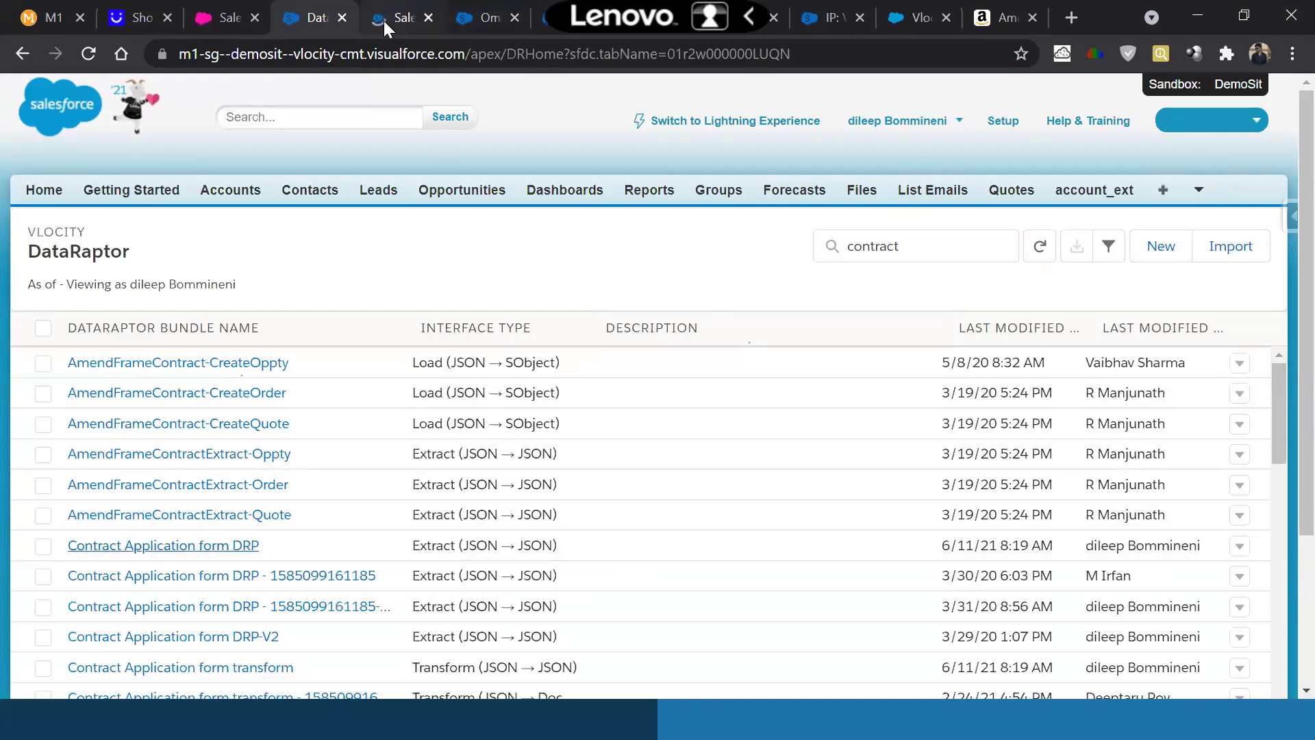
pyautogui.click(384, 20)
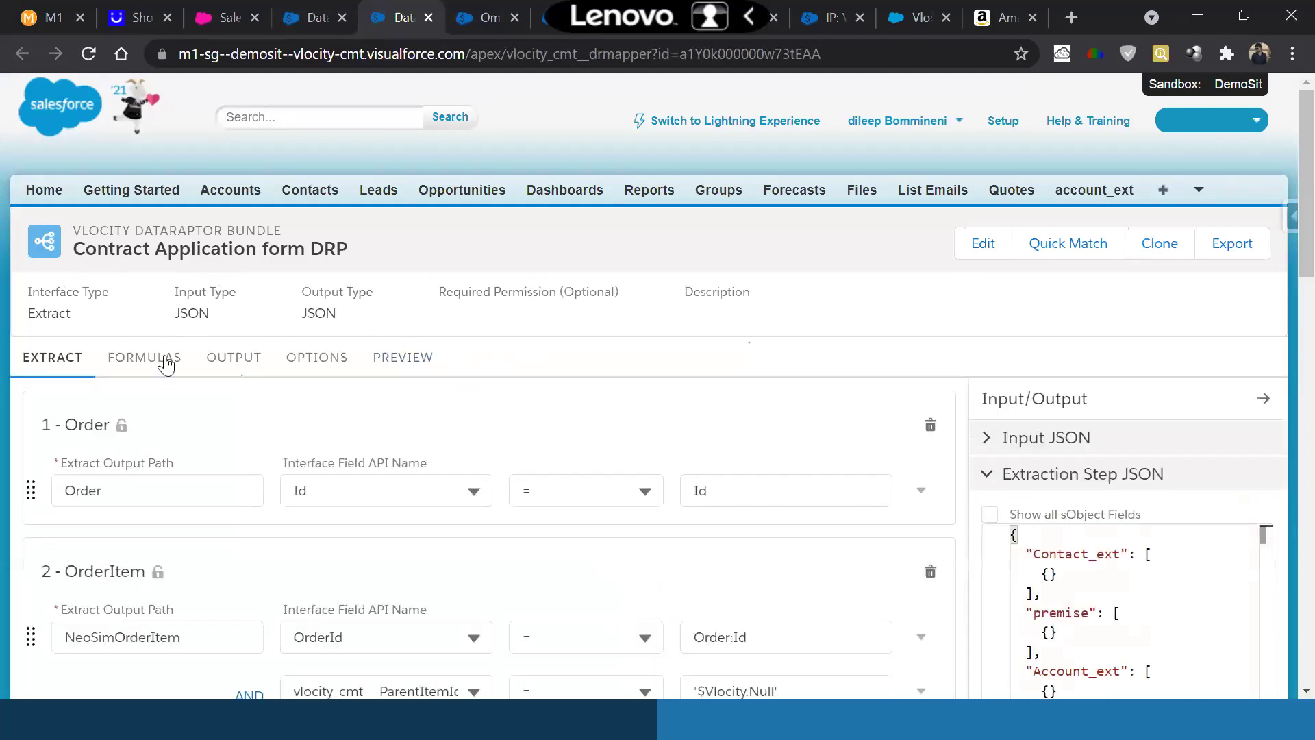
# Review the extraction steps of the Contract Application form DRP bundle from the Order object through the last one
pyautogui.scroll(-2, 479, 397)
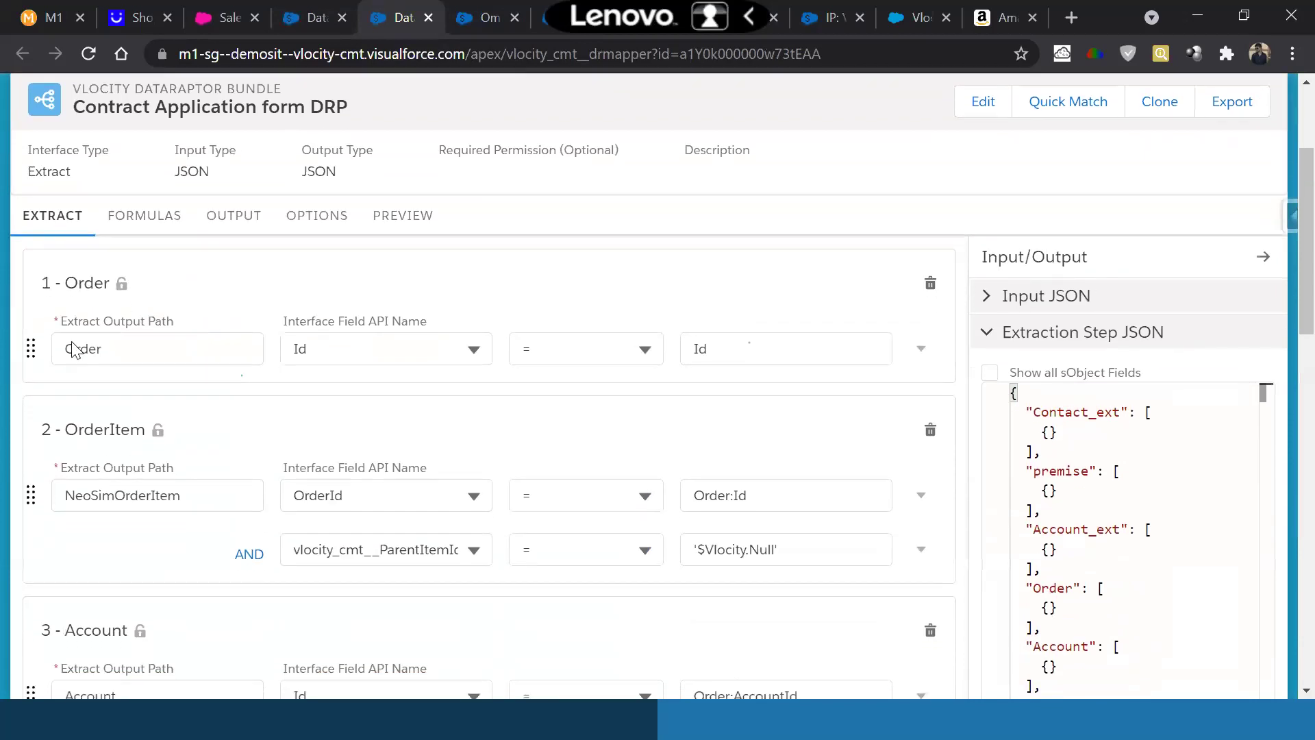
pyautogui.scroll(-2, 159, 442)
pyautogui.scroll(-1, 159, 446)
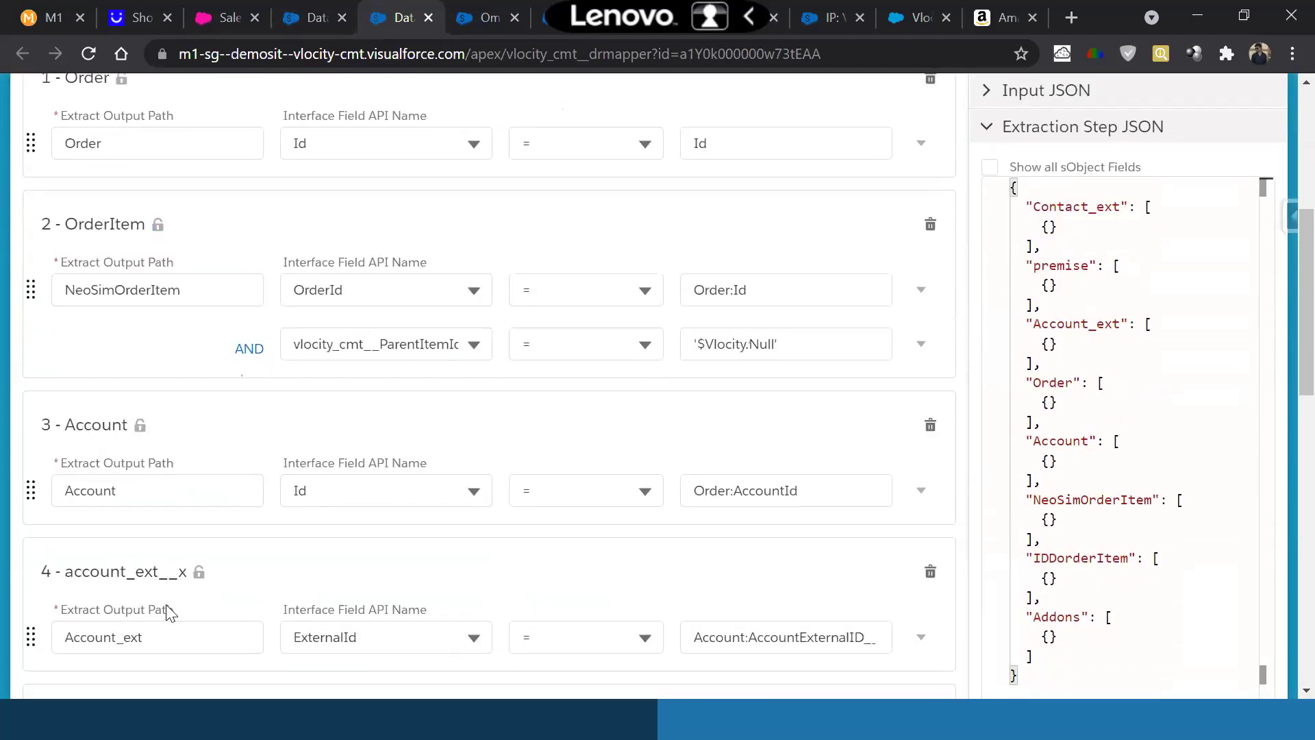
pyautogui.scroll(-6, 166, 606)
pyautogui.scroll(-8, 169, 610)
pyautogui.scroll(15, 169, 610)
pyautogui.scroll(2, 164, 445)
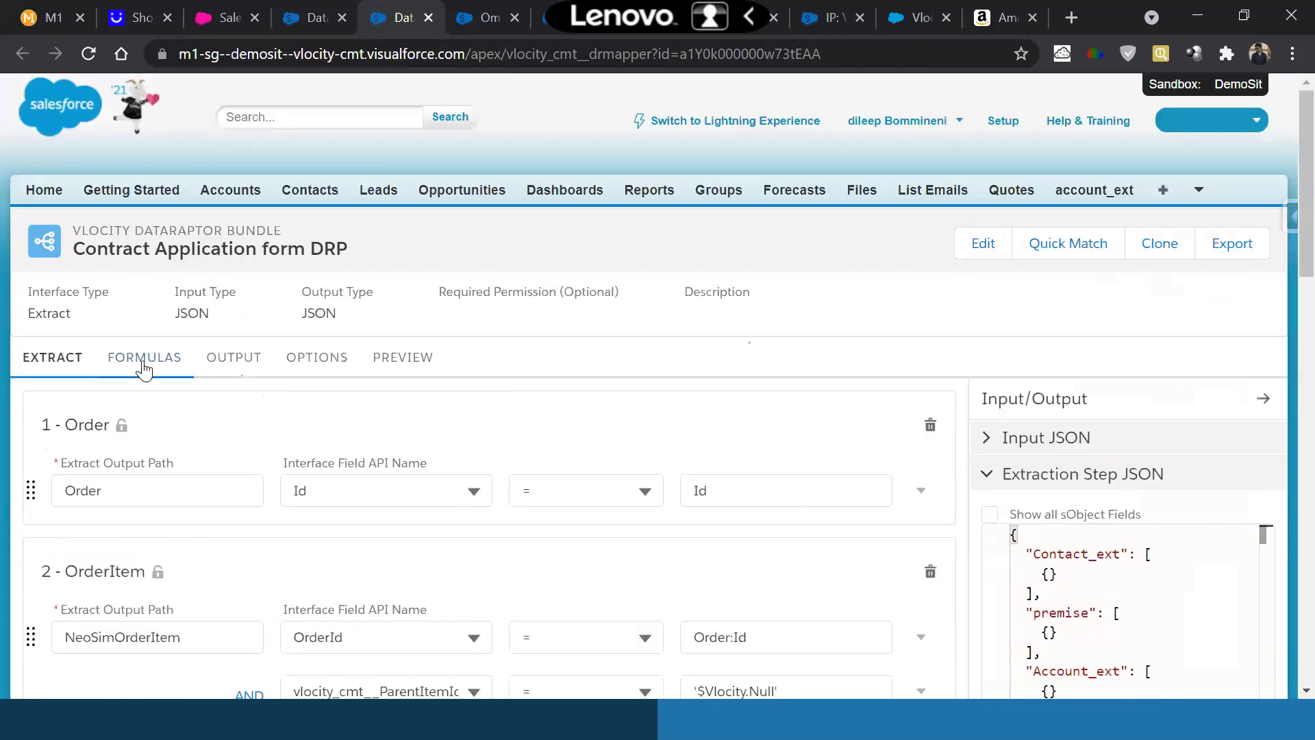
# Examine all formulas of the DataRaptor bundle together with their result paths
pyautogui.click(144, 370)
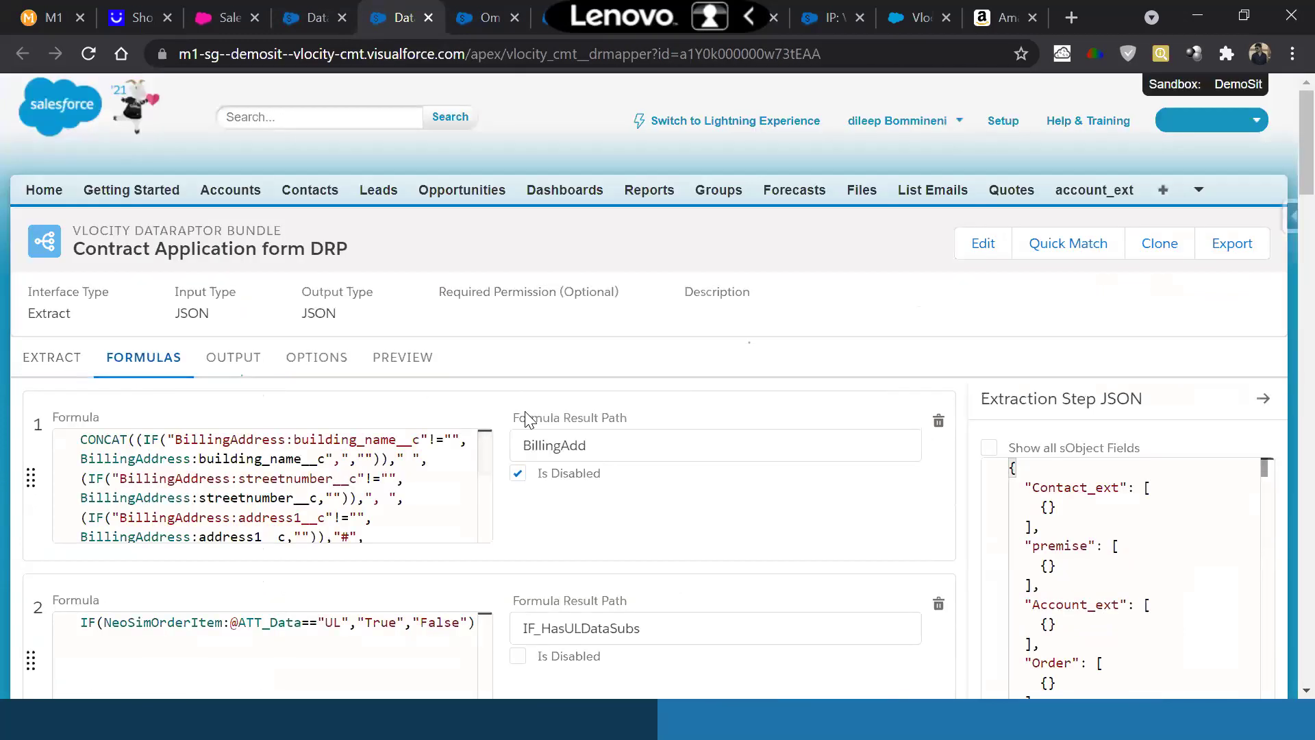
pyautogui.scroll(-2, 527, 416)
pyautogui.scroll(-15, 530, 419)
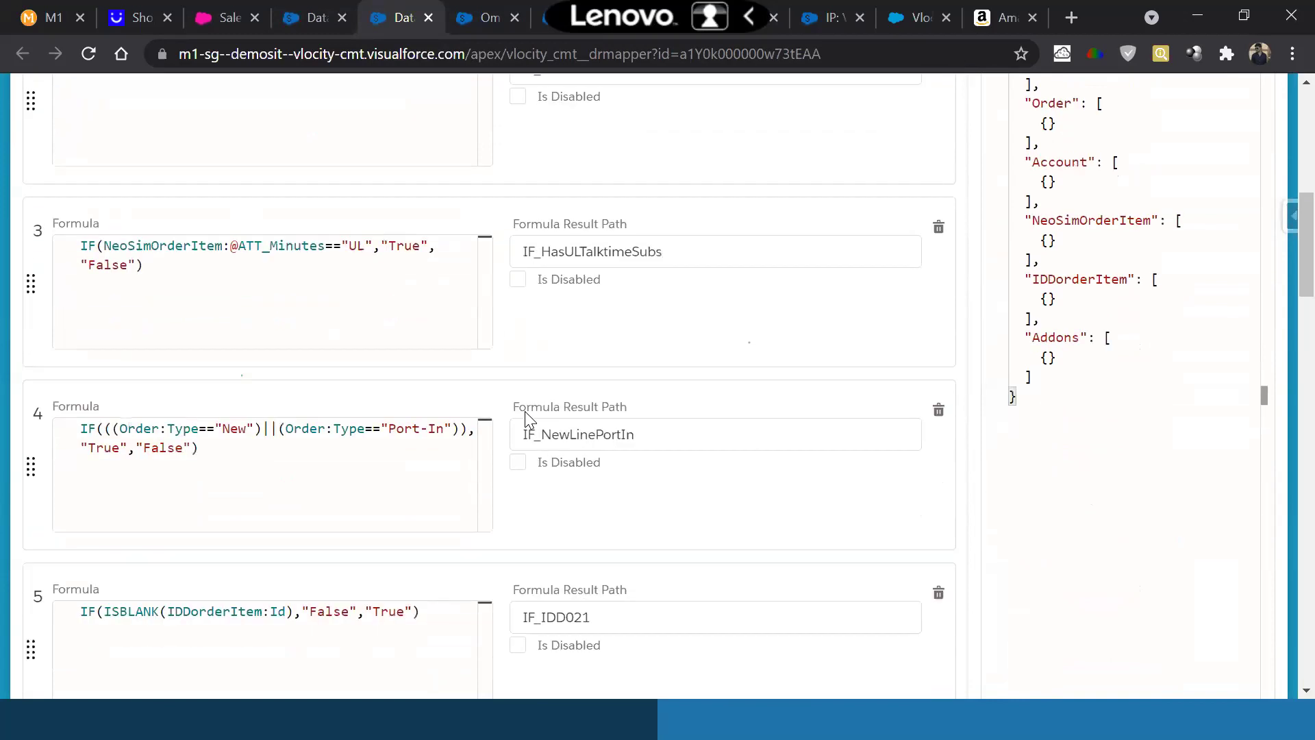
pyautogui.scroll(-20, 530, 419)
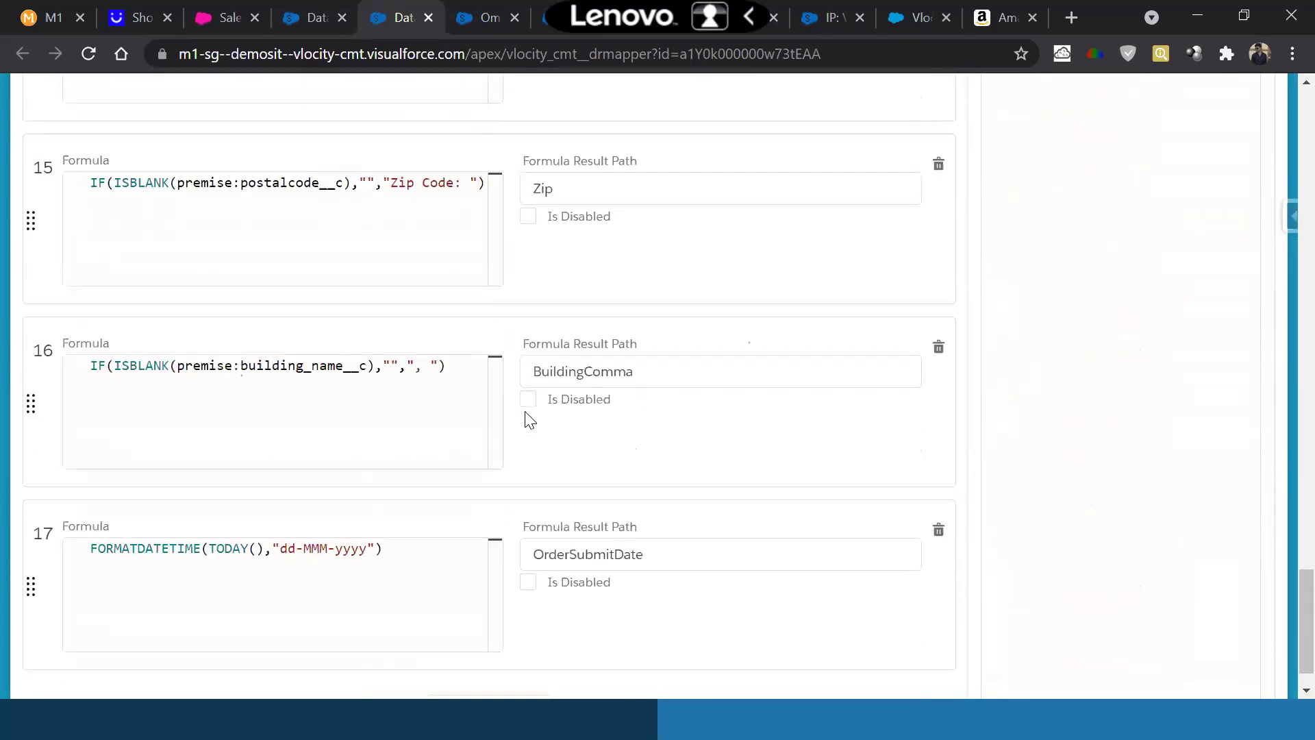
pyautogui.scroll(20, 529, 419)
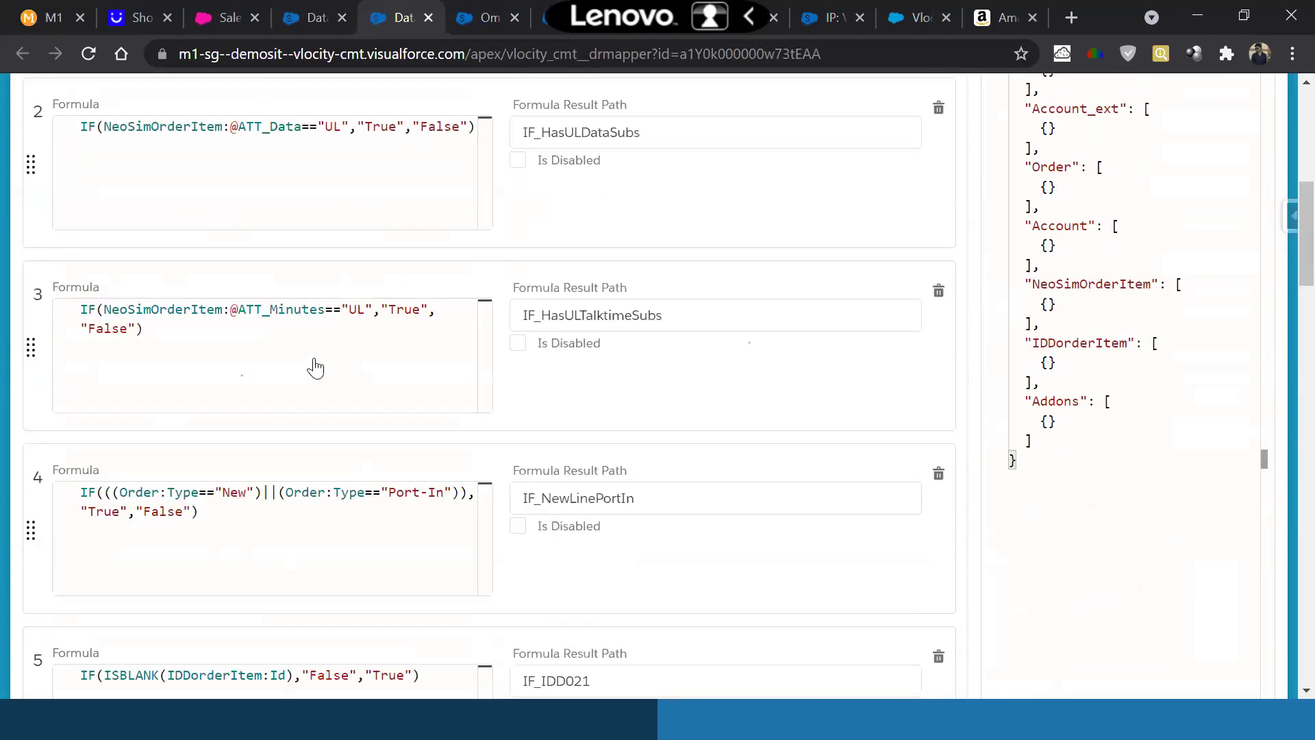
pyautogui.scroll(2, 233, 361)
# Examine the bundle's output mappings from extract JSON paths to output JSON paths
pyautogui.click(232, 357)
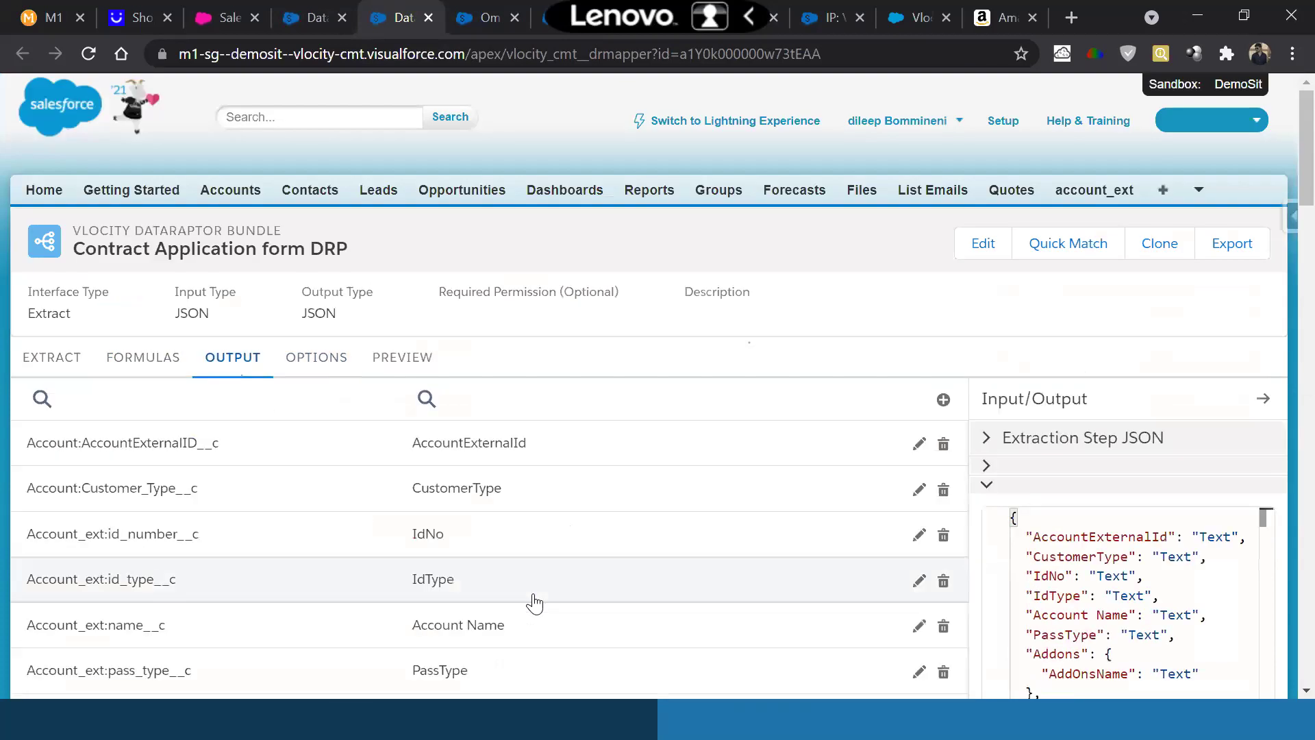
pyautogui.scroll(-20, 535, 603)
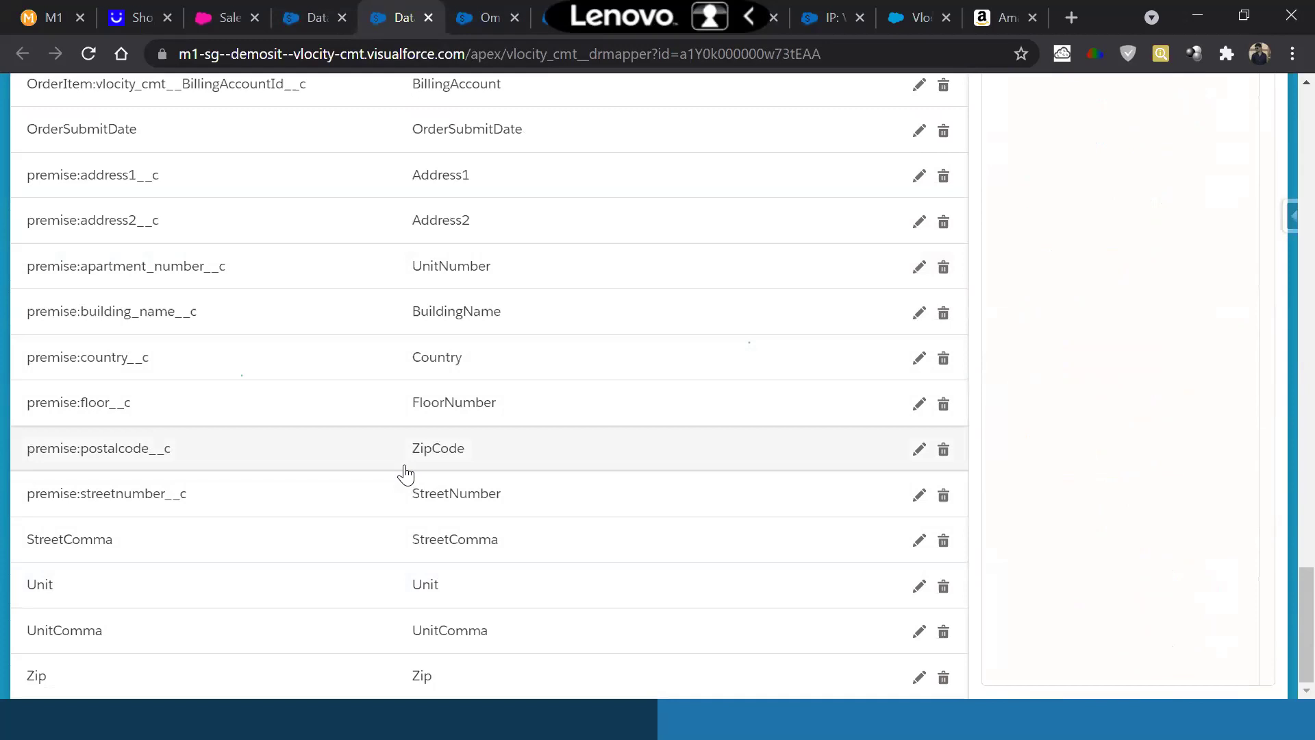
pyautogui.scroll(20, 406, 473)
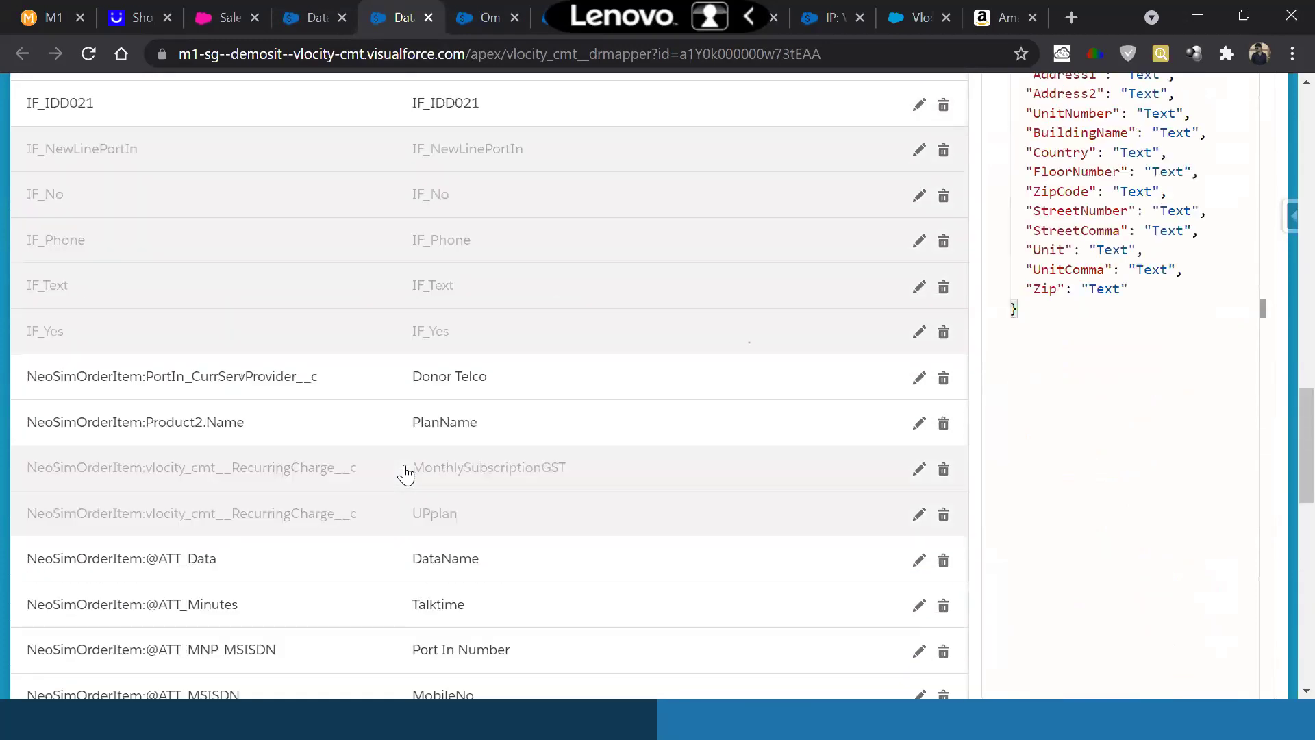
pyautogui.scroll(15, 405, 473)
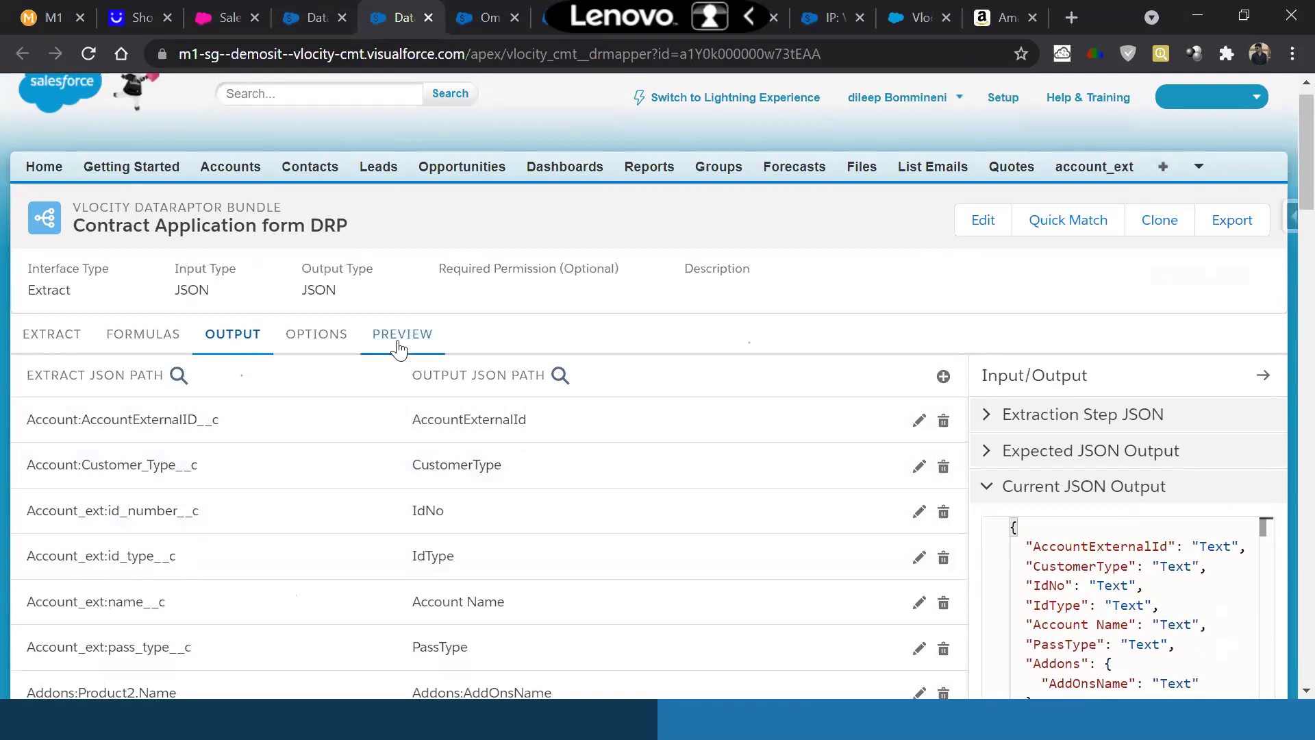
# Revisit the bundle's extraction steps and the first few formulas, including BillingAdd
pyautogui.click(53, 340)
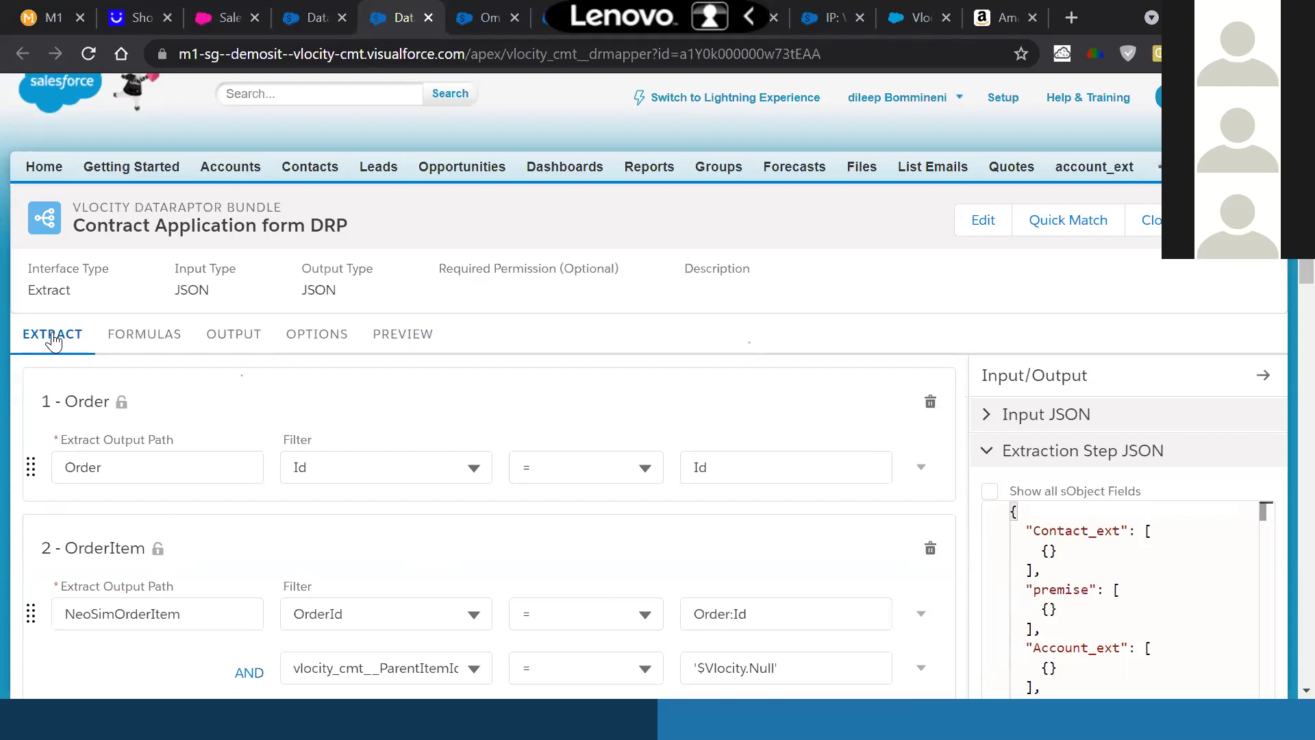
pyautogui.click(123, 342)
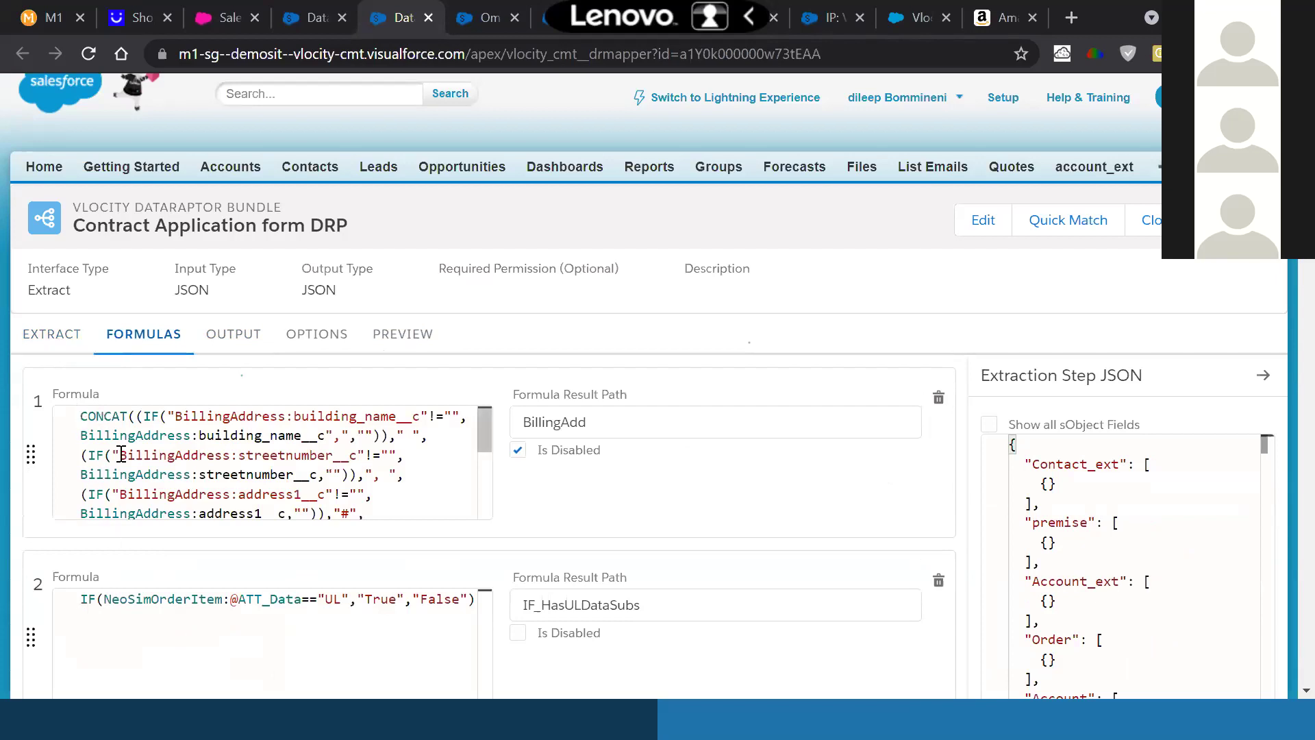
pyautogui.scroll(-2, 205, 520)
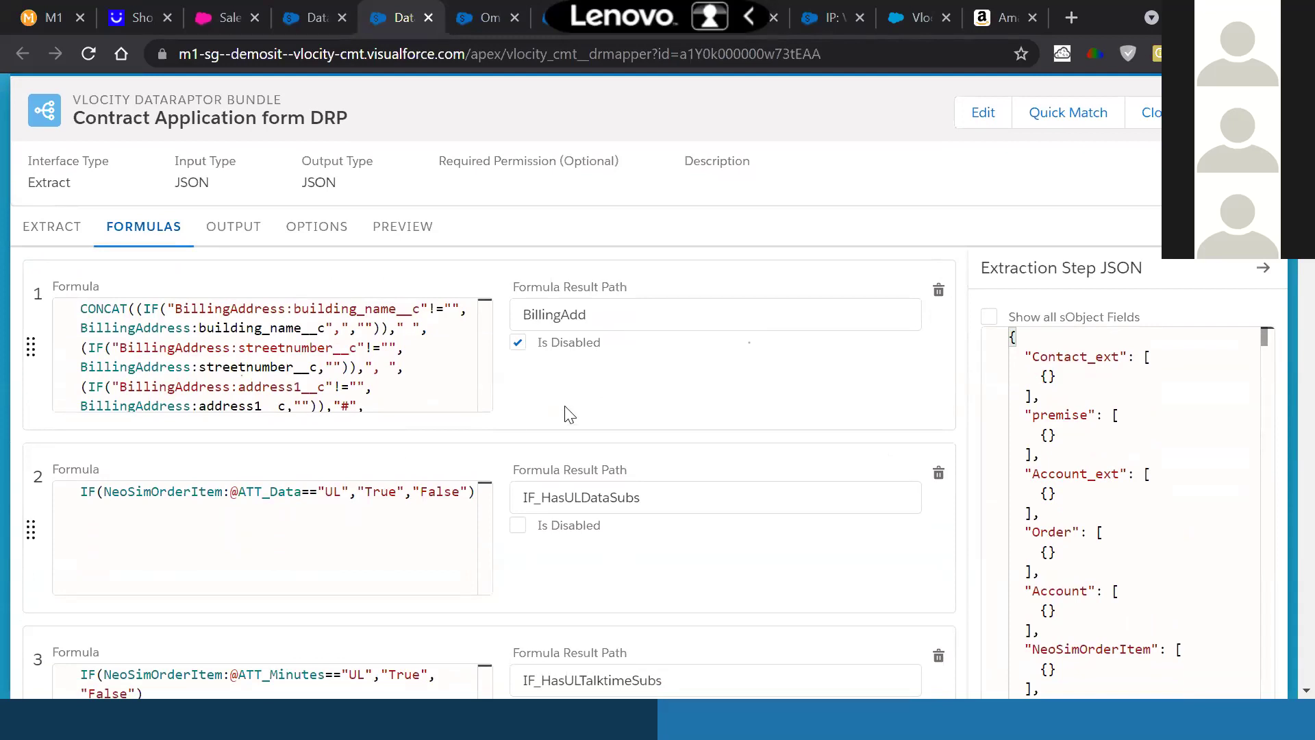
pyautogui.scroll(2, 551, 431)
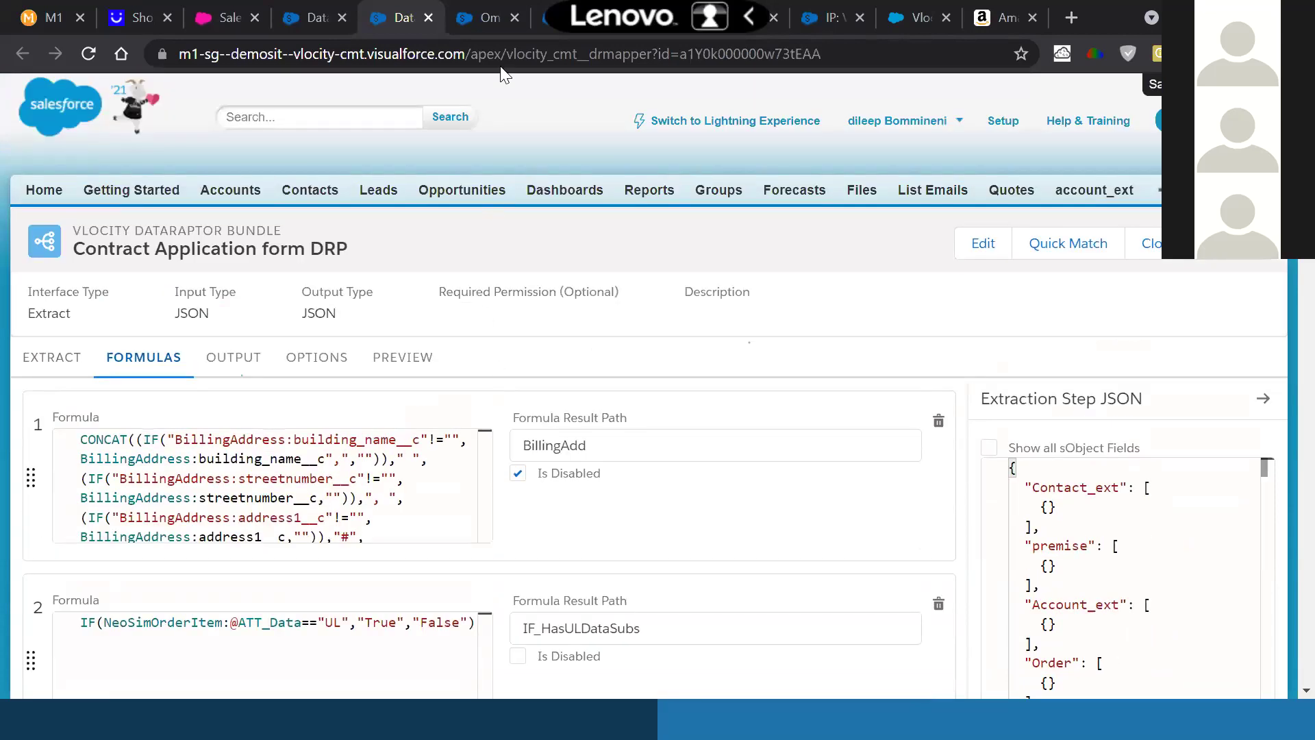
# Switch to the NewNumber integration procedure, show the GetAvailableNumbers element's properties and look through the available action components
pyautogui.click(540, 27)
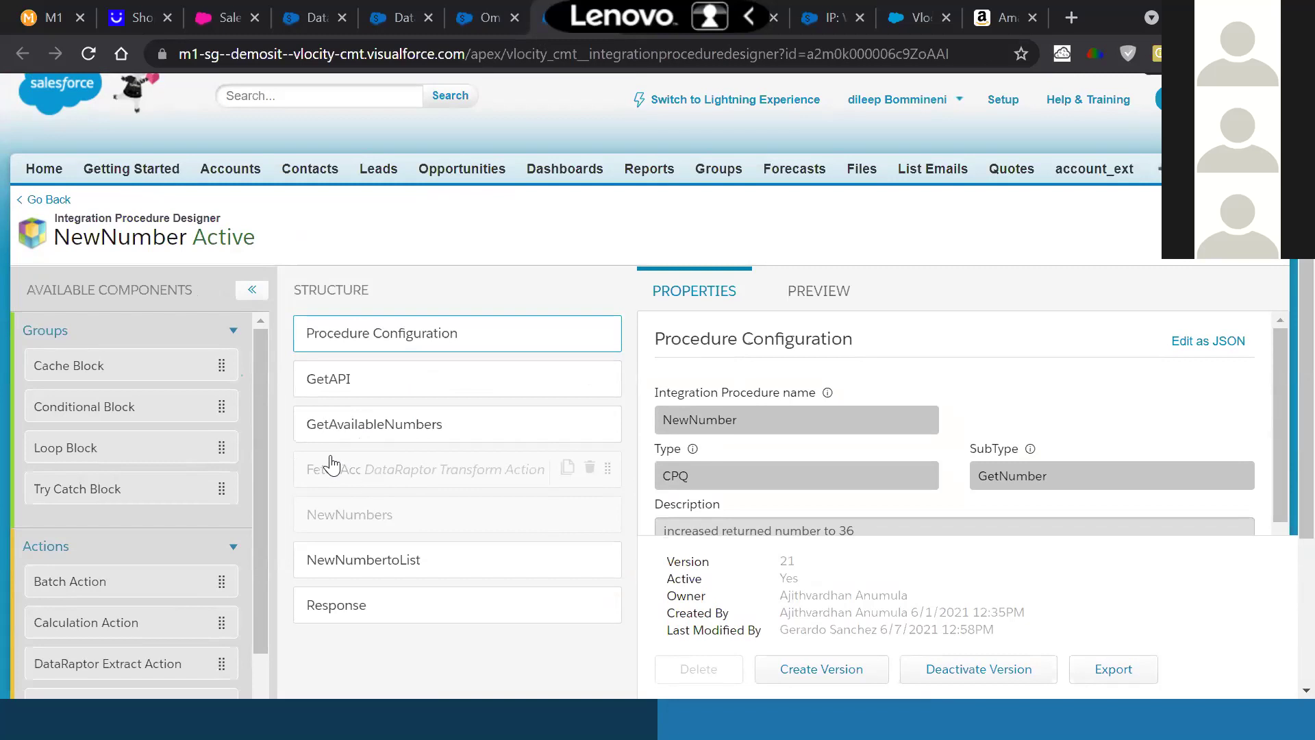
pyautogui.click(370, 428)
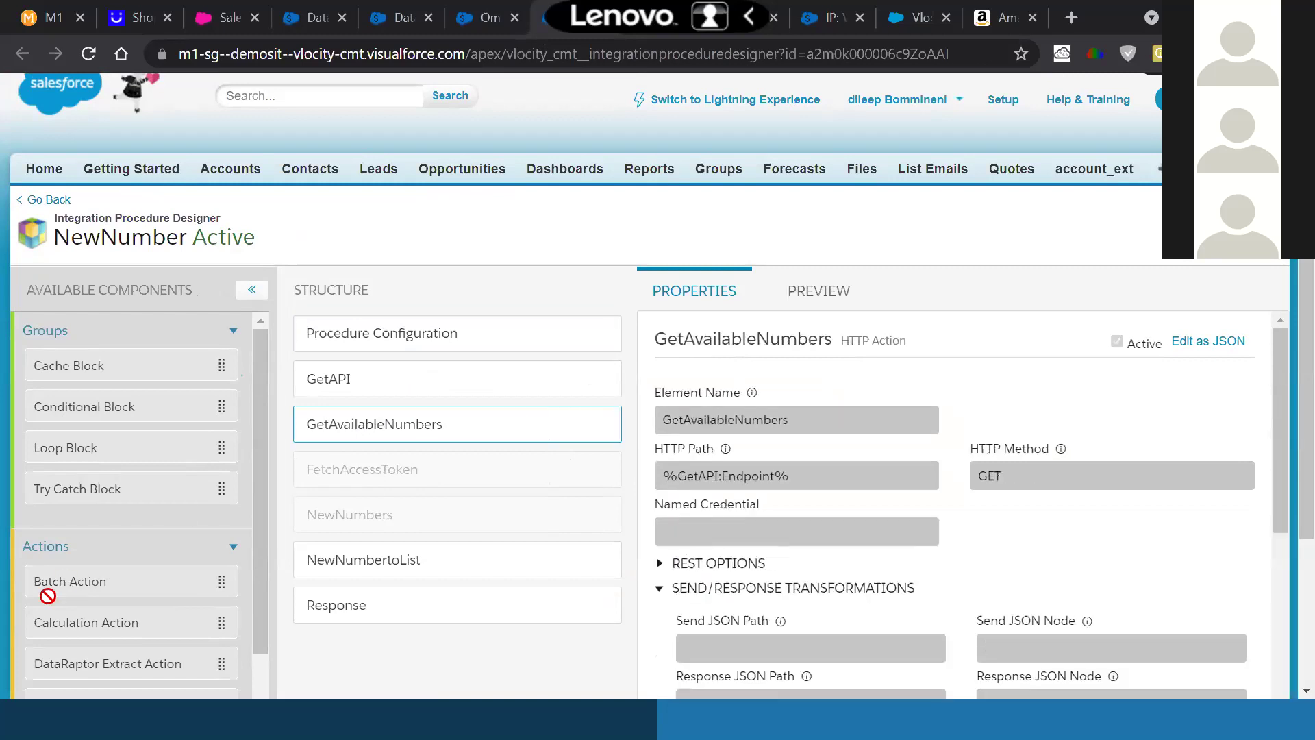
pyautogui.scroll(-10, 47, 596)
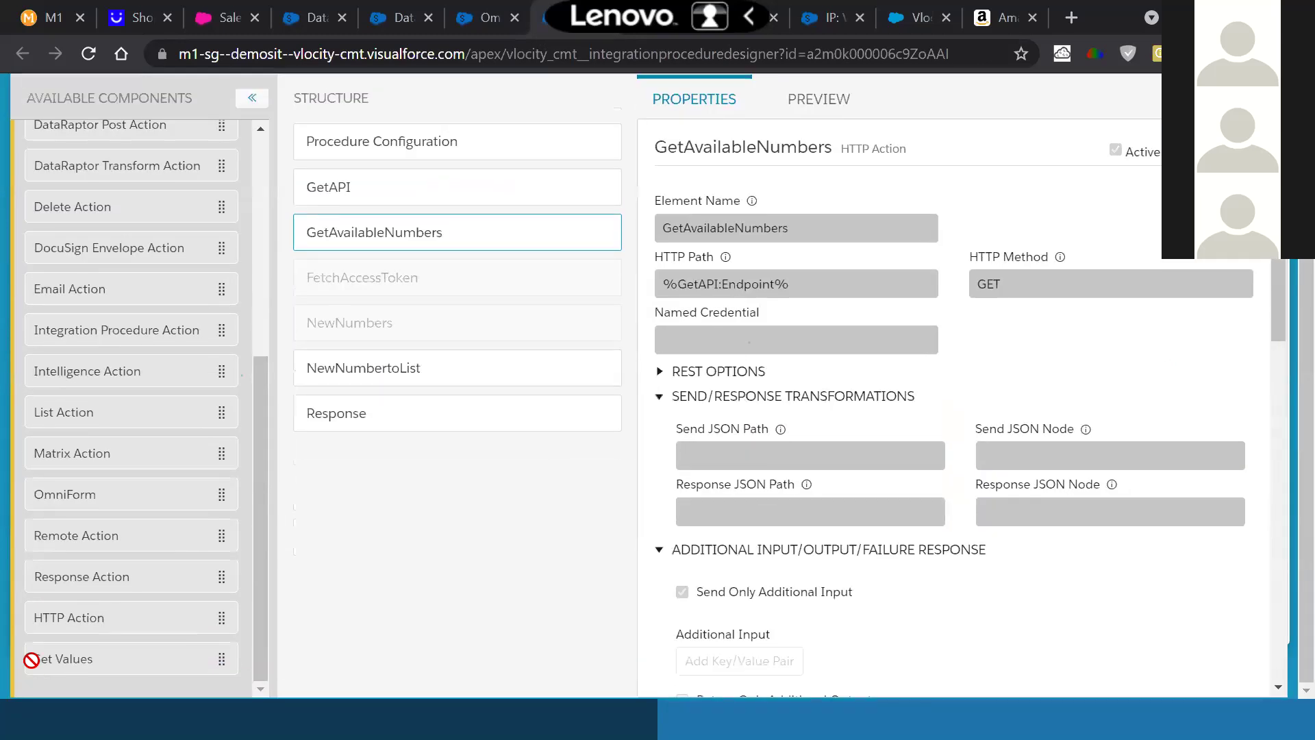
pyautogui.scroll(10, 31, 659)
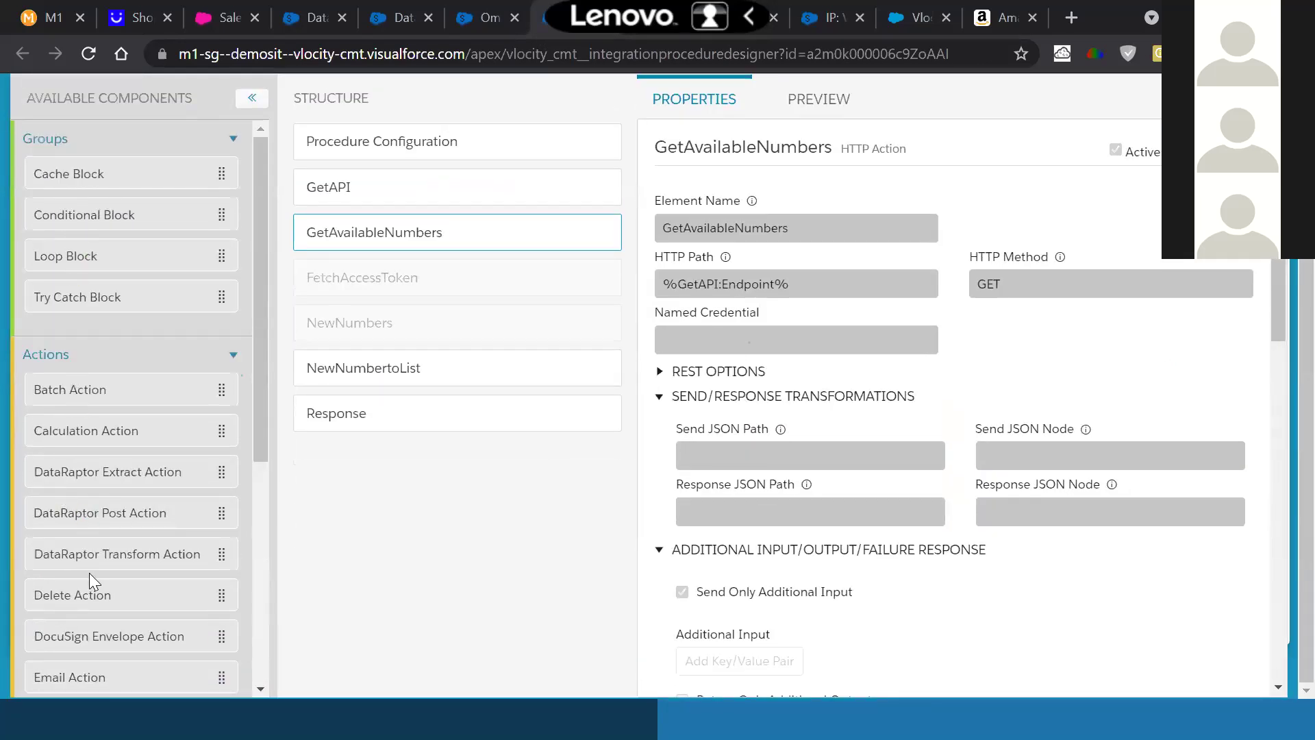
pyautogui.scroll(-5, 89, 572)
pyautogui.moveTo(78, 620); pyautogui.dragTo(77, 623)
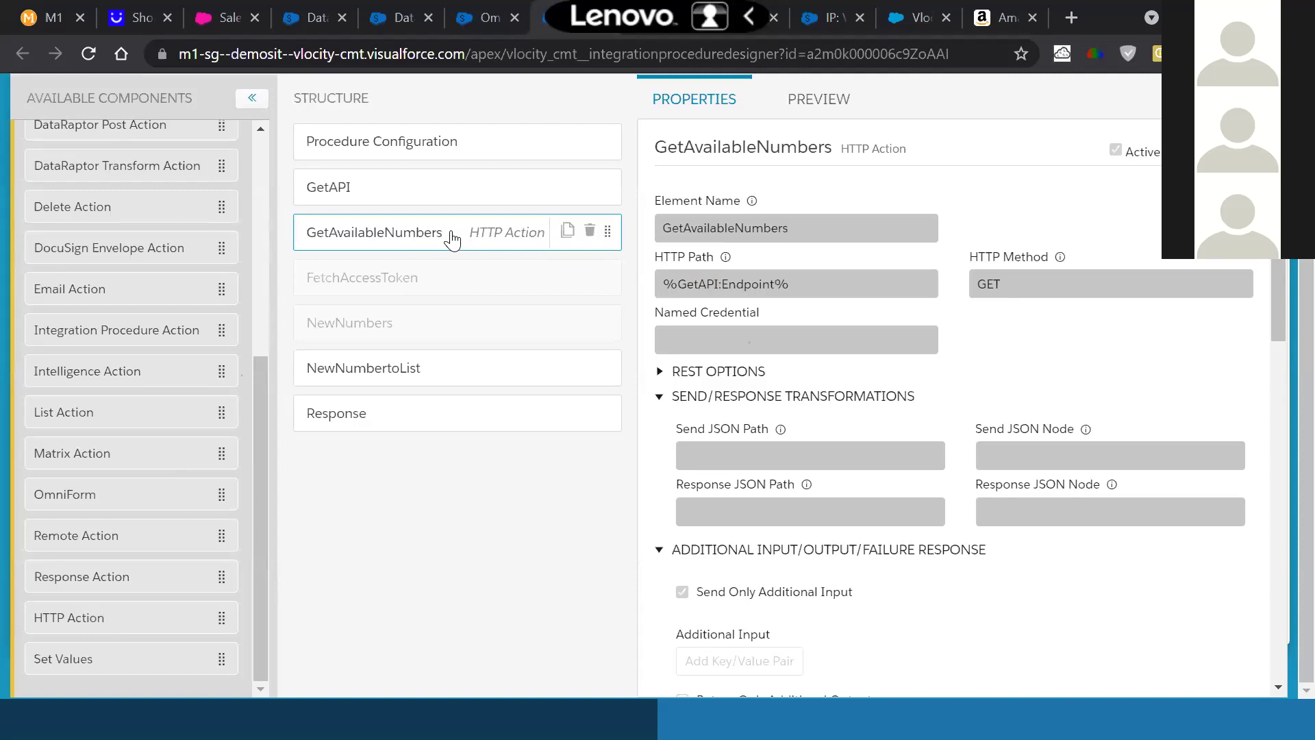
# Switch to the M1 shop page and display the phone numbers offered for picking a new number
pyautogui.click(56, 22)
pyautogui.scroll(3, 499, 337)
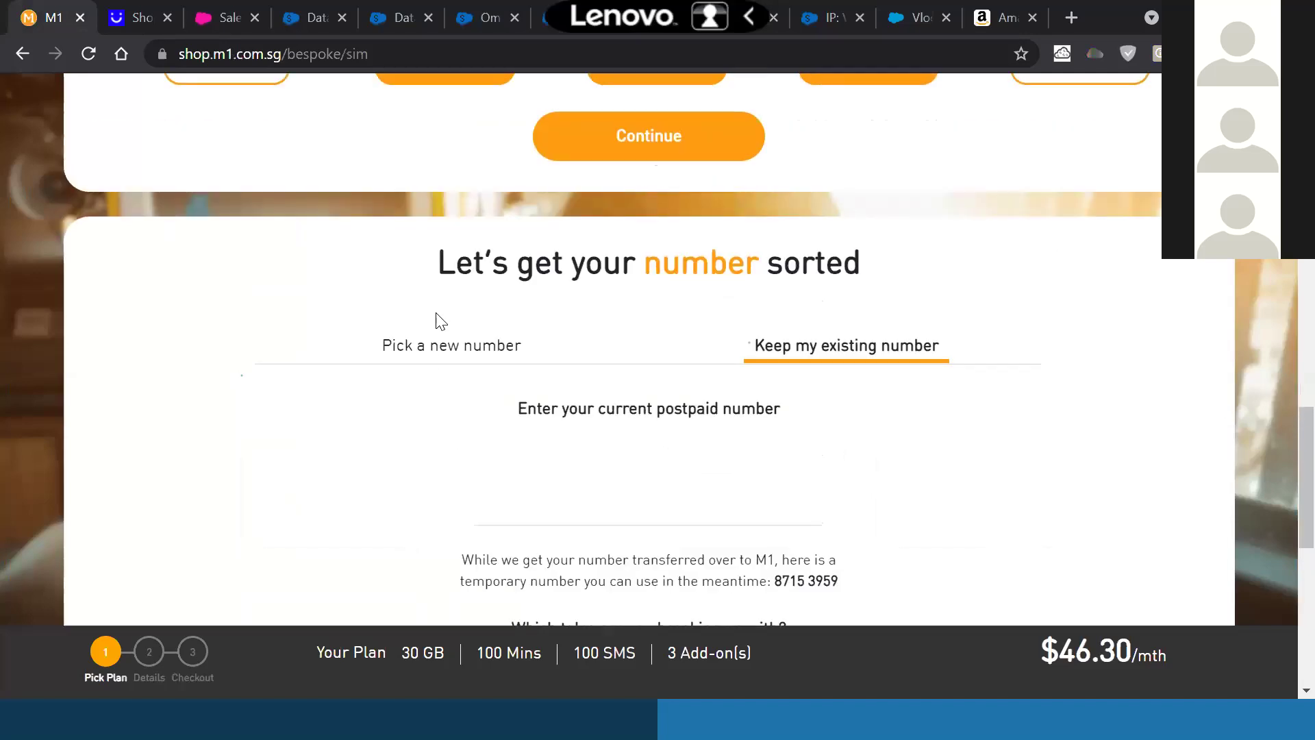
pyautogui.click(424, 355)
pyautogui.scroll(-2, 616, 464)
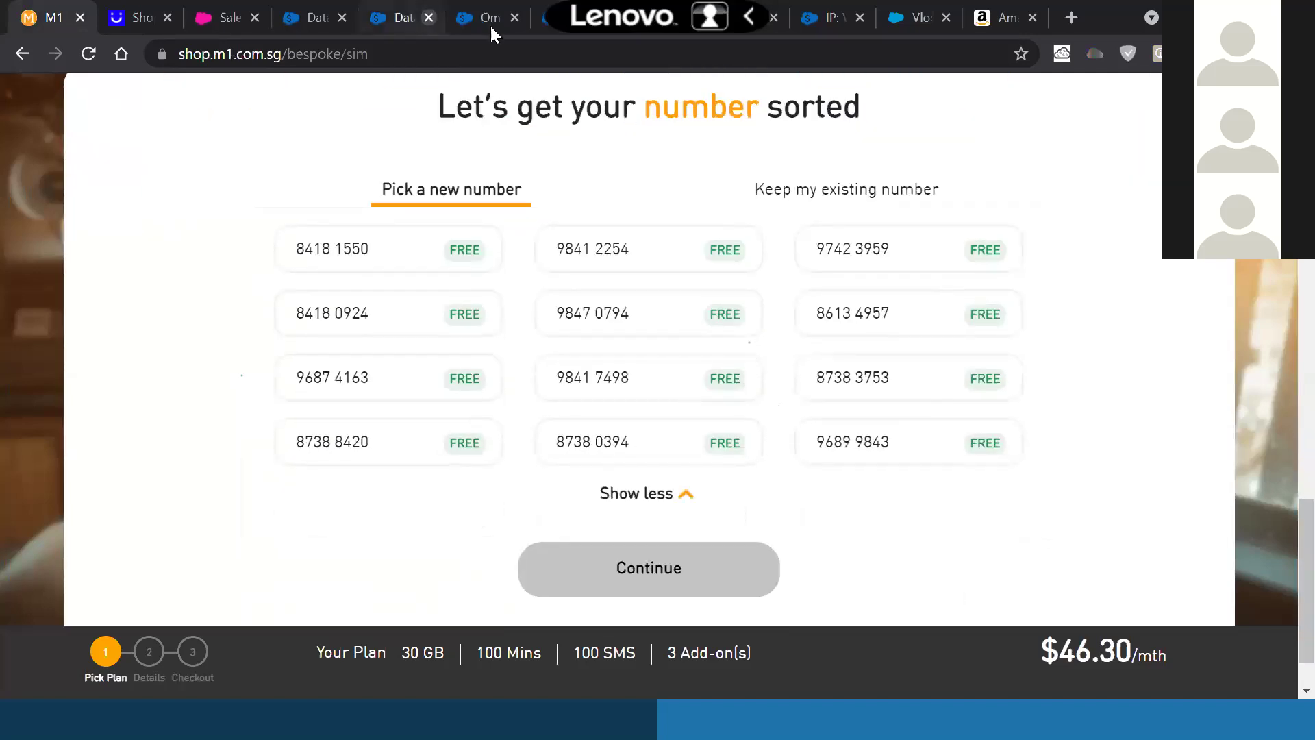
# Return to the NewNumber integration procedure and examine the GetAvailableNumbers HTTP path, method, and REST headers and parameters
pyautogui.click(537, 23)
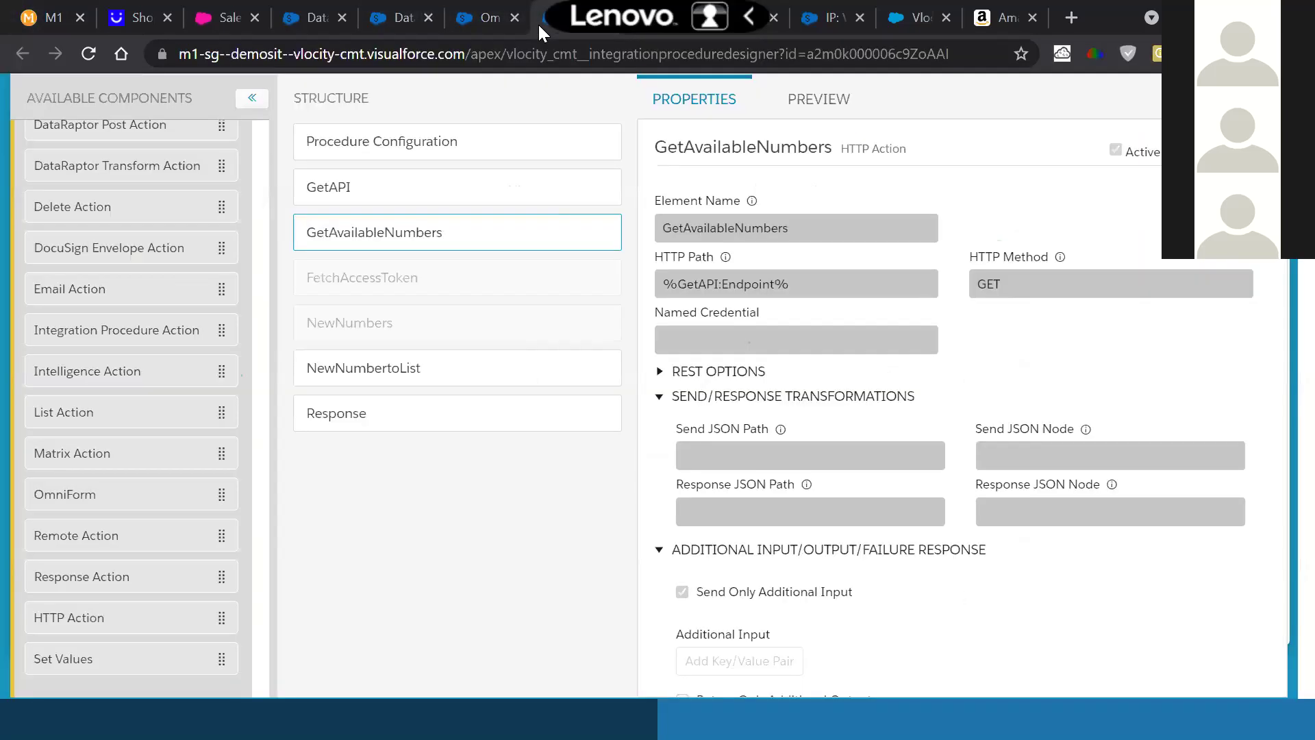
pyautogui.moveTo(415, 239)
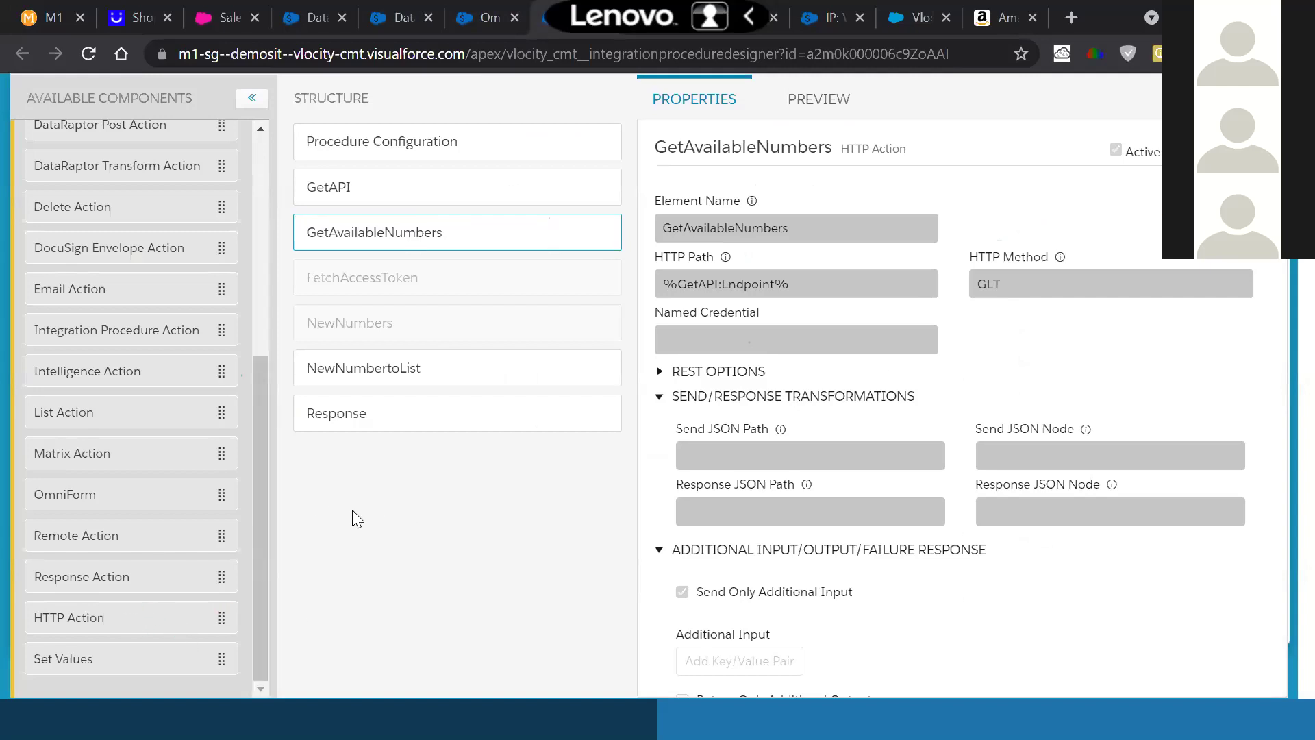
pyautogui.moveTo(667, 283); pyautogui.dragTo(812, 282)
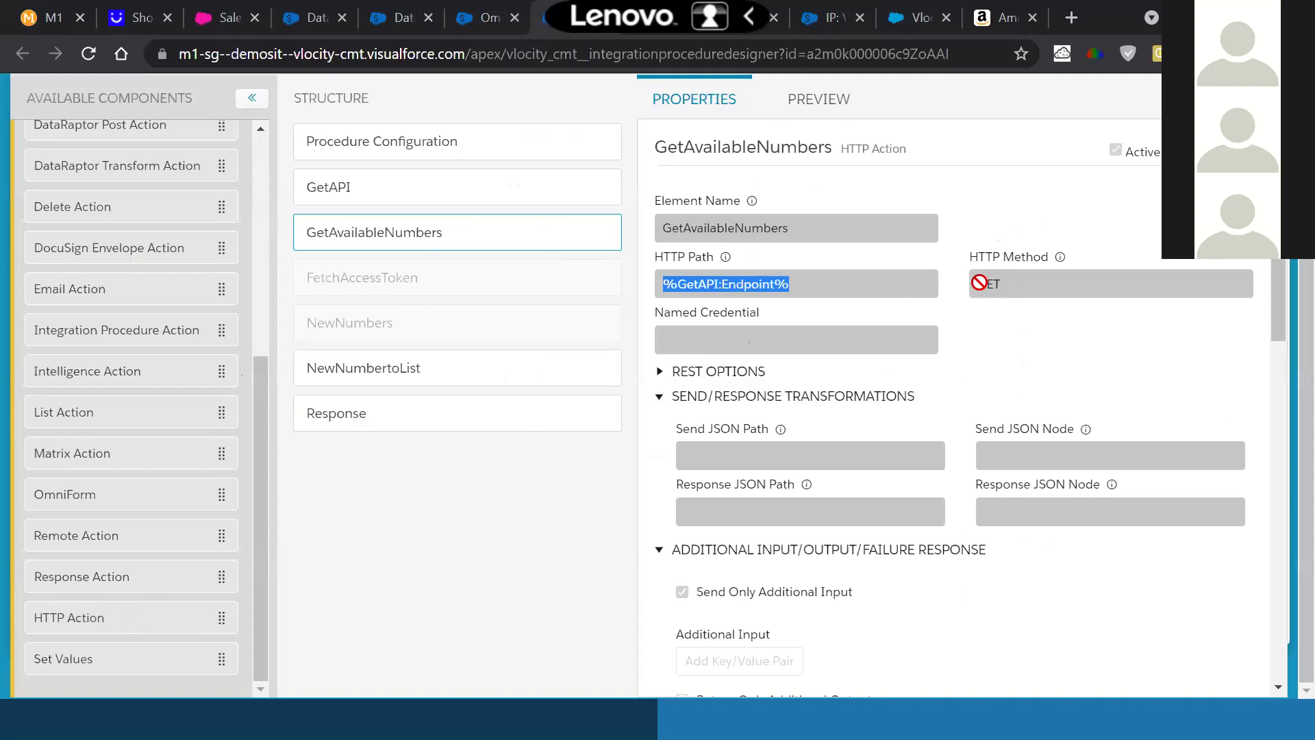
pyautogui.moveTo(1027, 283); pyautogui.dragTo(962, 333)
pyautogui.click(720, 371)
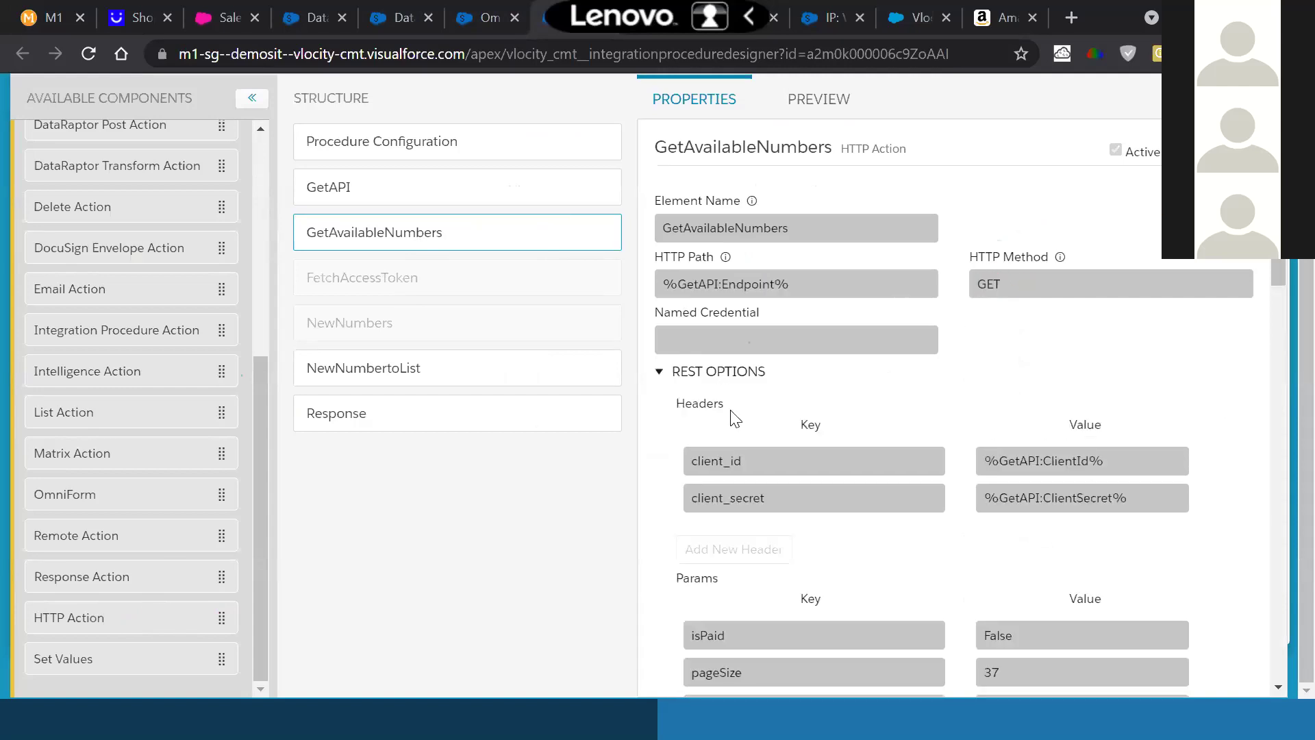
pyautogui.scroll(-2, 848, 458)
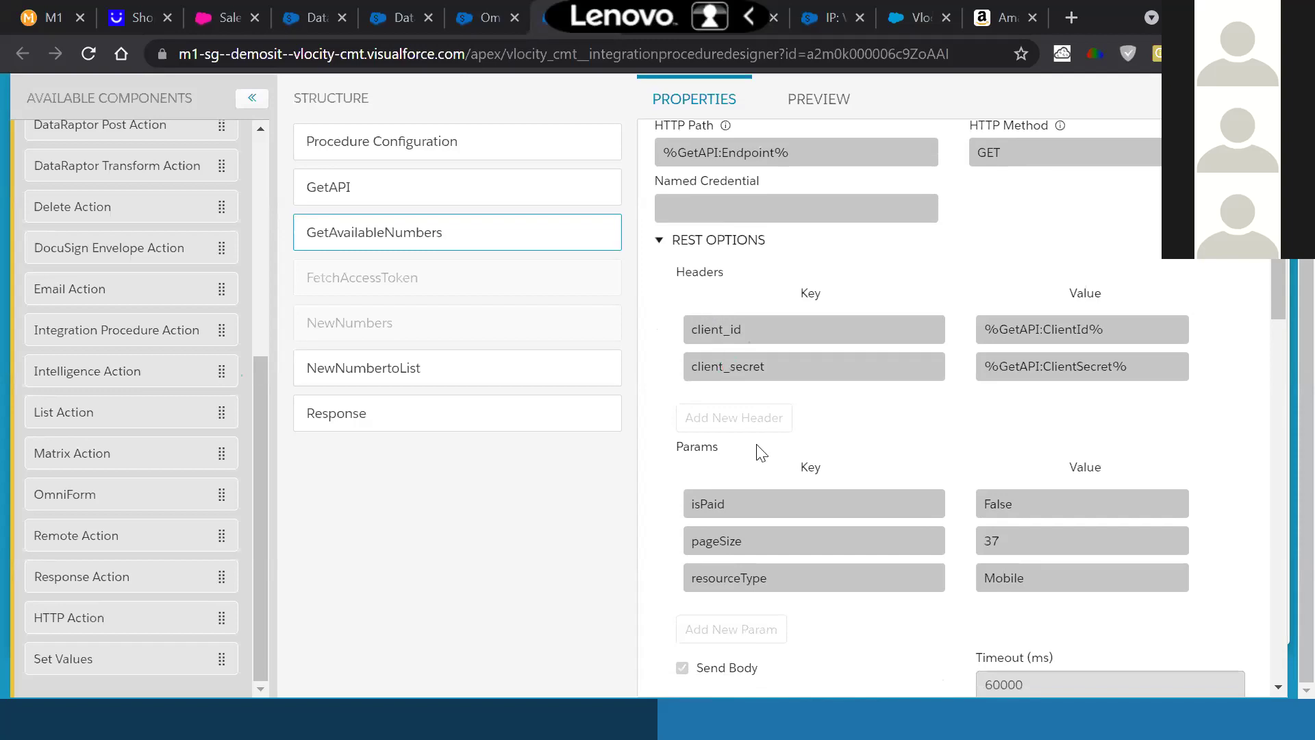
# Execute the NewNumber integration procedure in preview and examine the MSISDN values in the response
pyautogui.click(815, 100)
pyautogui.click(271, 670)
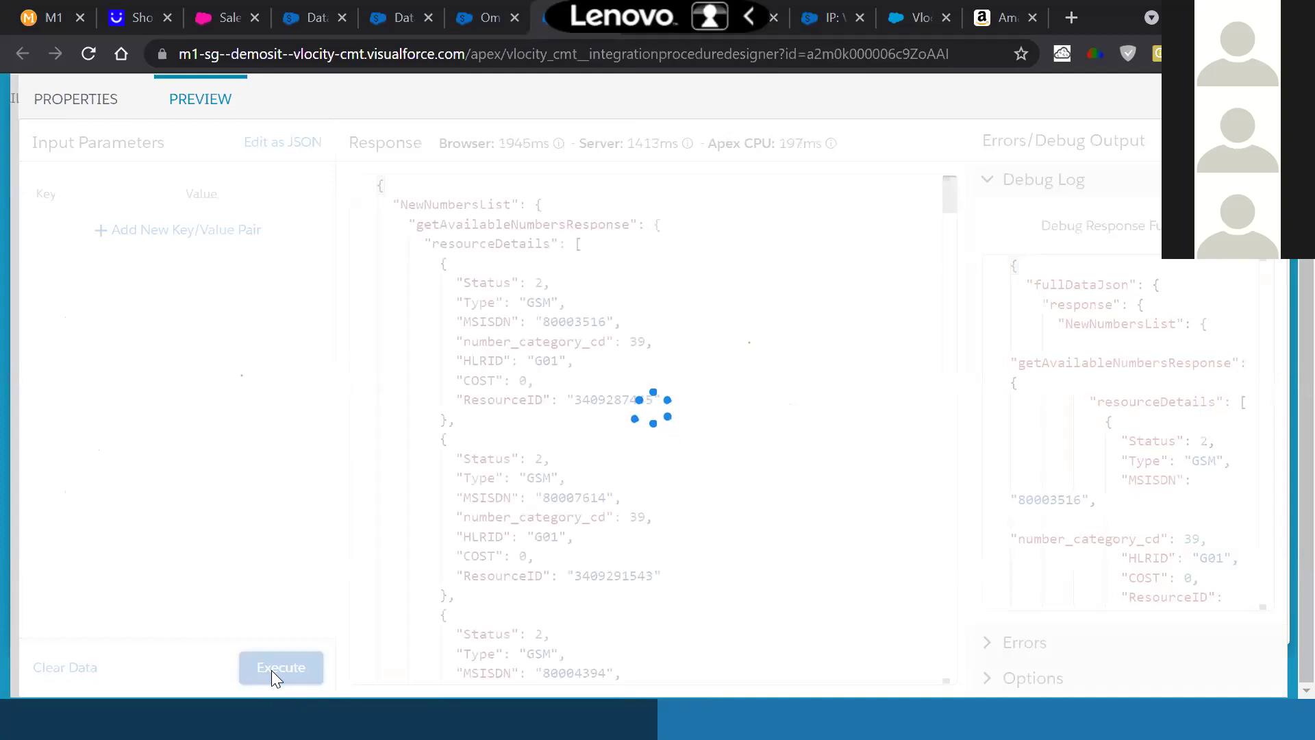
pyautogui.doubleClick(552, 322)
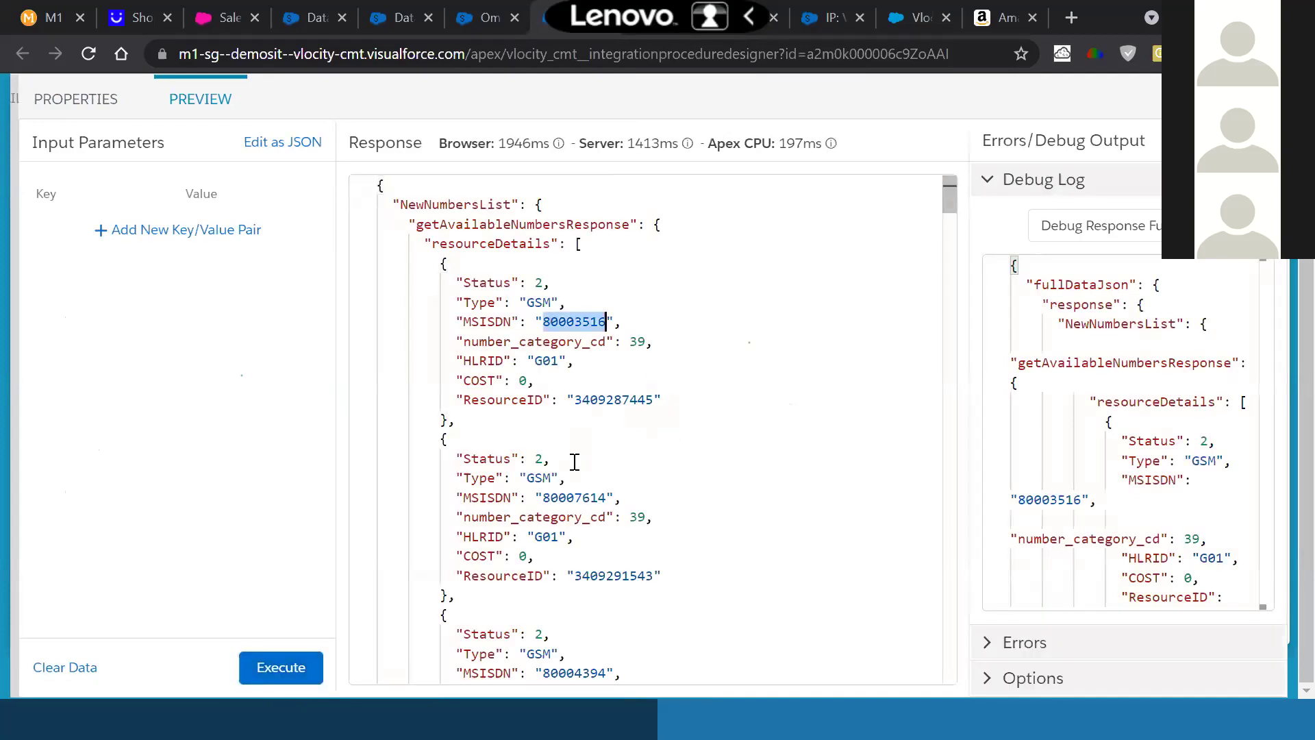
pyautogui.click(567, 498)
pyautogui.doubleClick(567, 497)
pyautogui.scroll(-2, 567, 497)
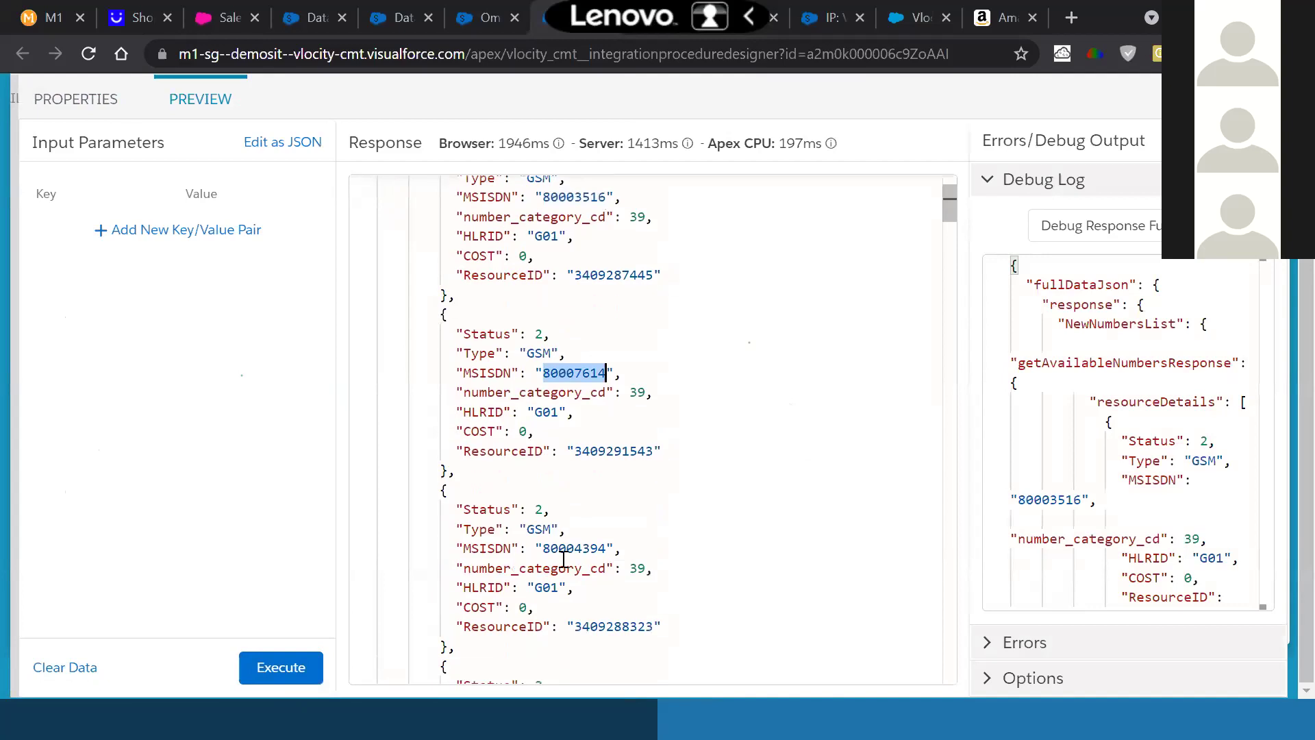
pyautogui.doubleClick(554, 548)
pyautogui.scroll(-3, 554, 546)
pyautogui.click(555, 541)
pyautogui.doubleClick(555, 541)
pyautogui.scroll(-3, 555, 541)
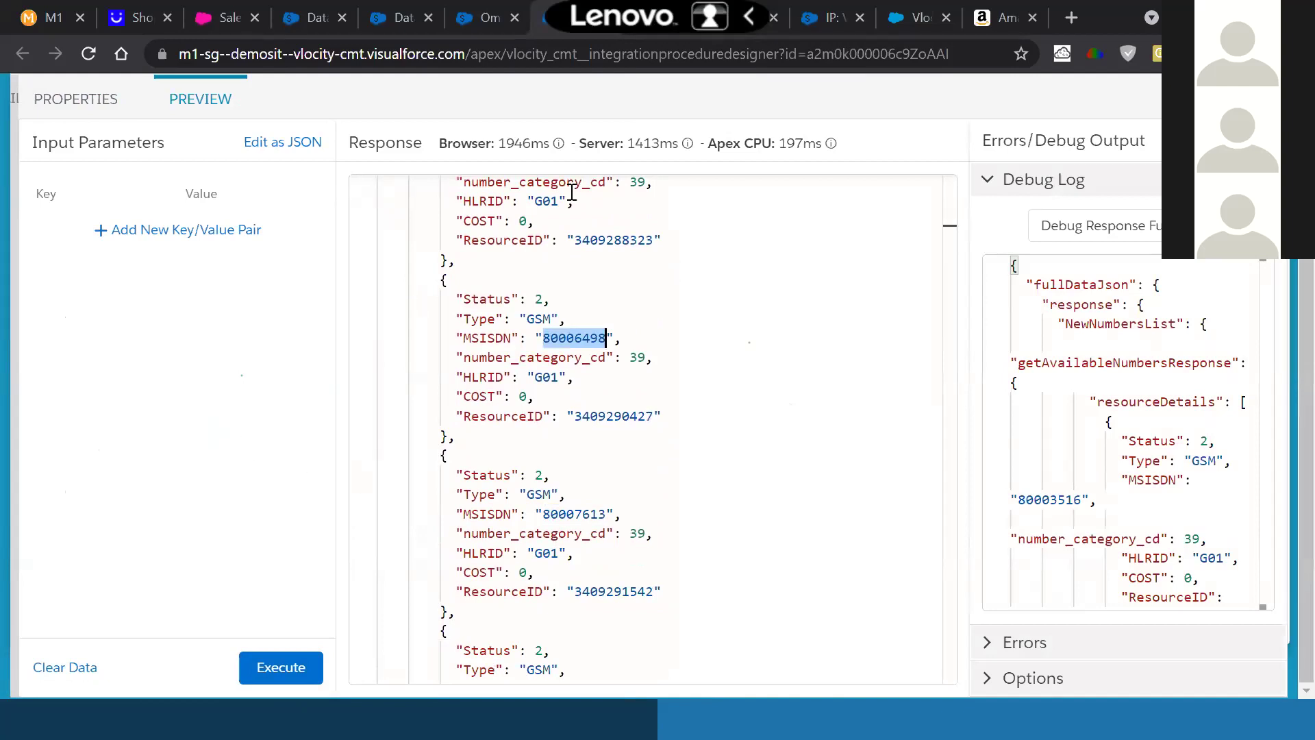
pyautogui.click(751, 20)
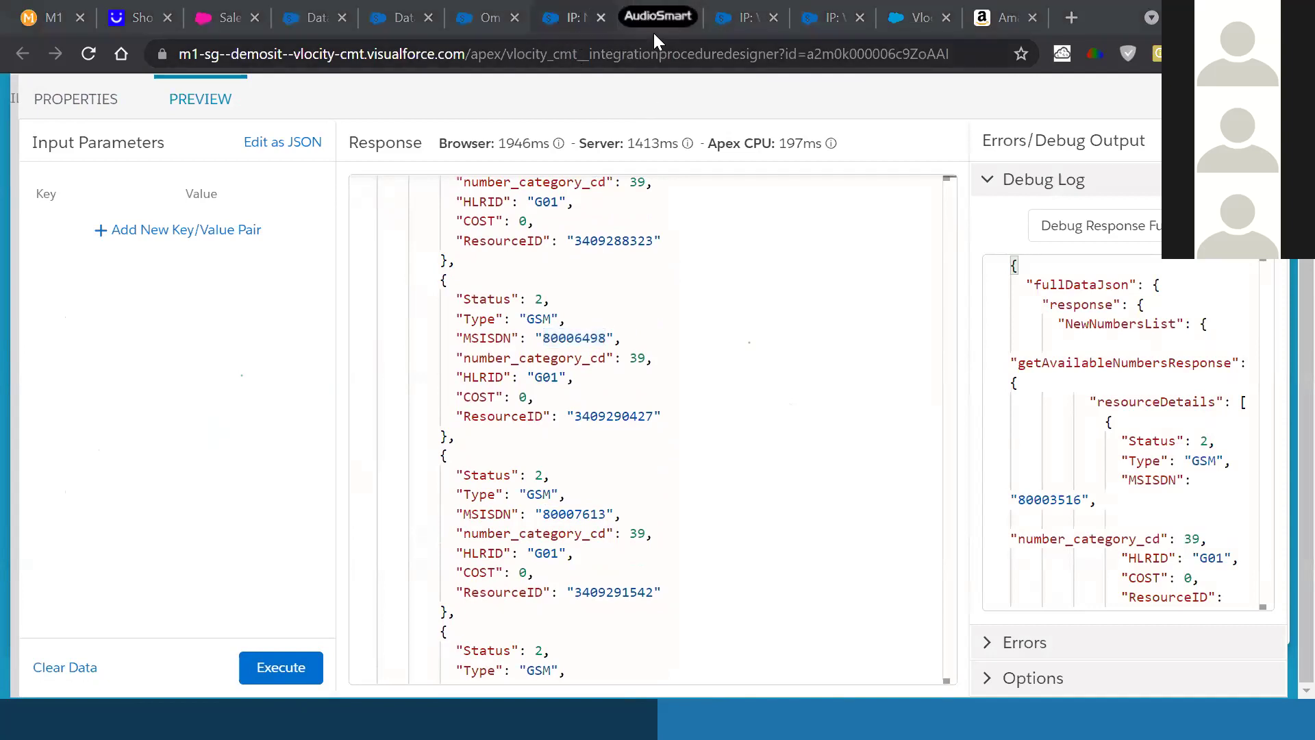
# Show the VIP_MACD_CreateAndSubmitOrder integration procedure and compare it with the M1 shop's page for picking a new number
pyautogui.click(713, 27)
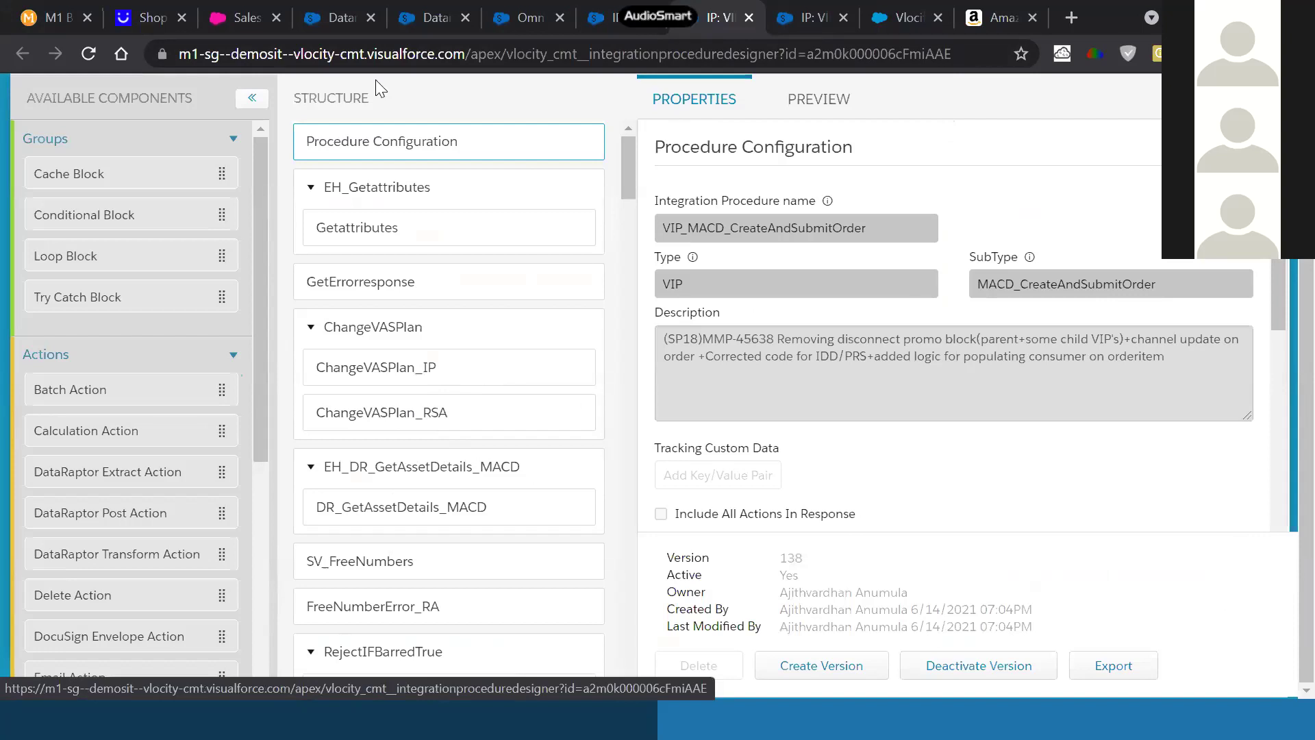
pyautogui.click(53, 18)
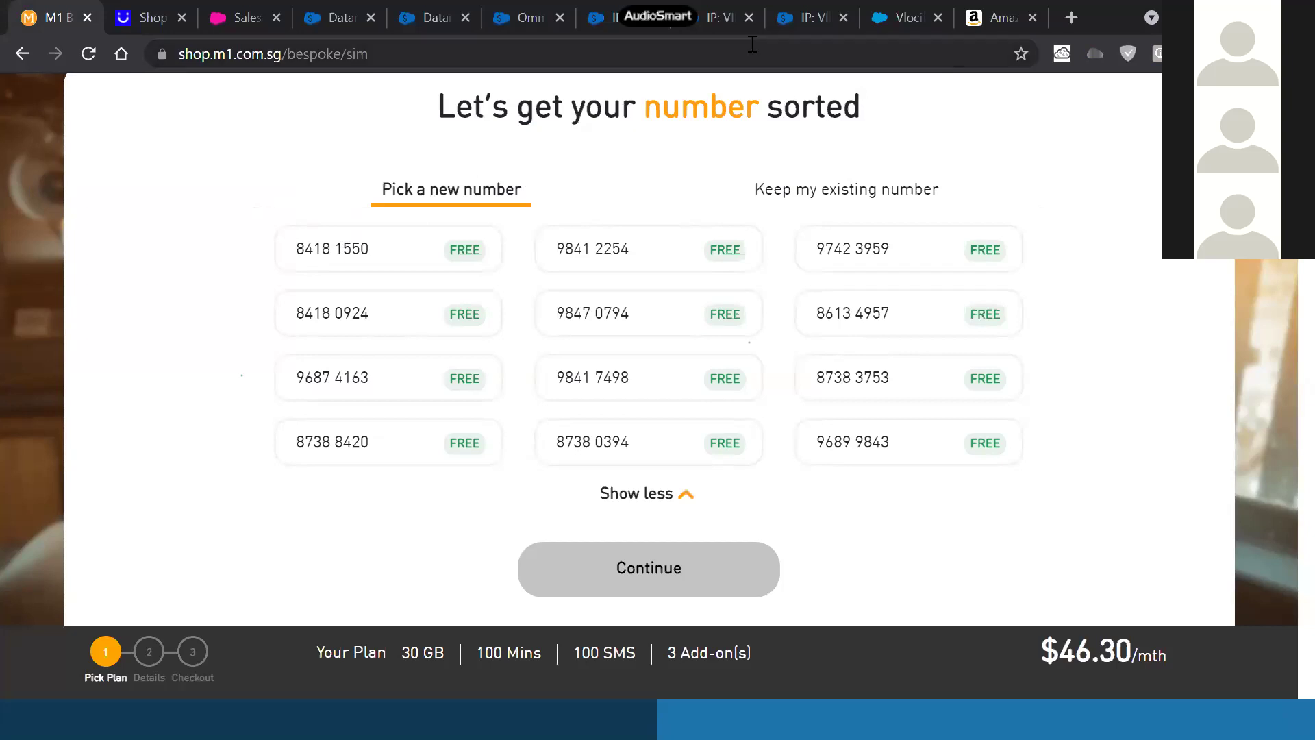
pyautogui.click(713, 20)
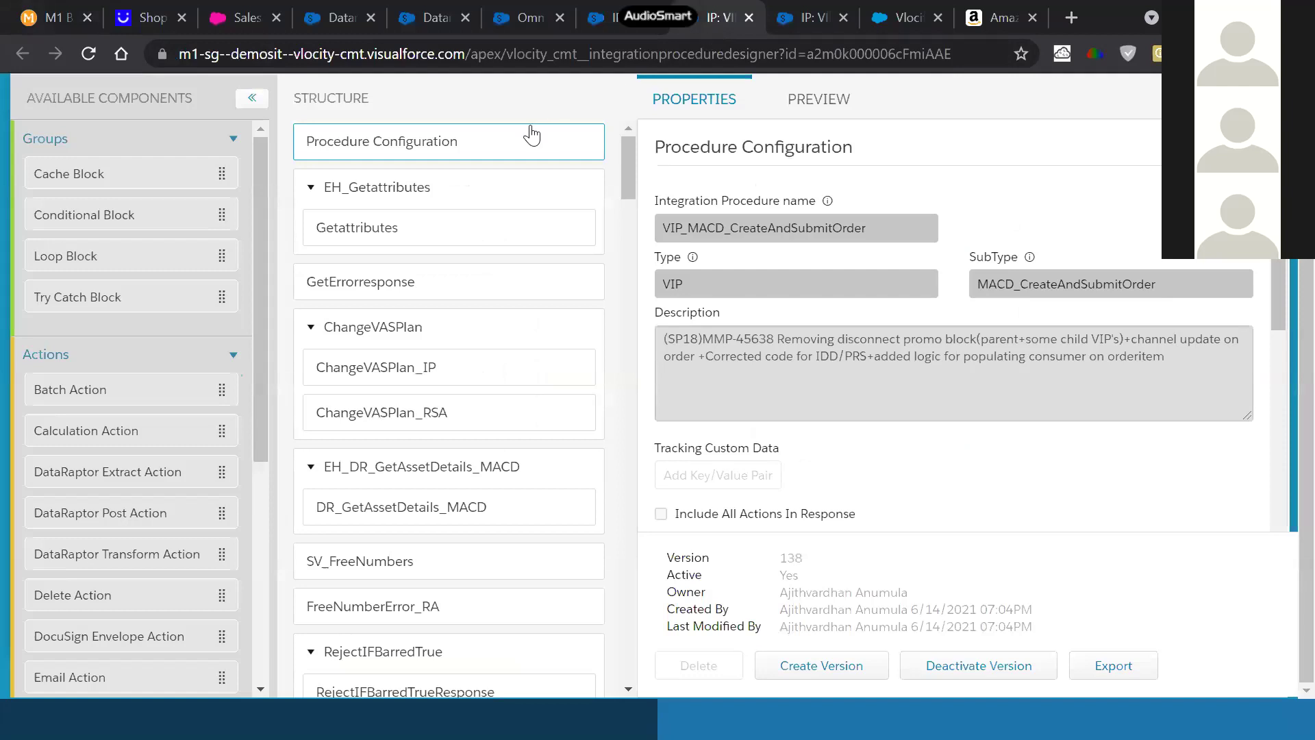
# Examine the properties of the Openordercount, Openorderresponse, EH_M1CreateMACDShellOrder_RA and M1CreateMACDShellOrder_RA elements in VIP_MACD_CreateAndSubmitOrder
pyautogui.moveTo(521, 372)
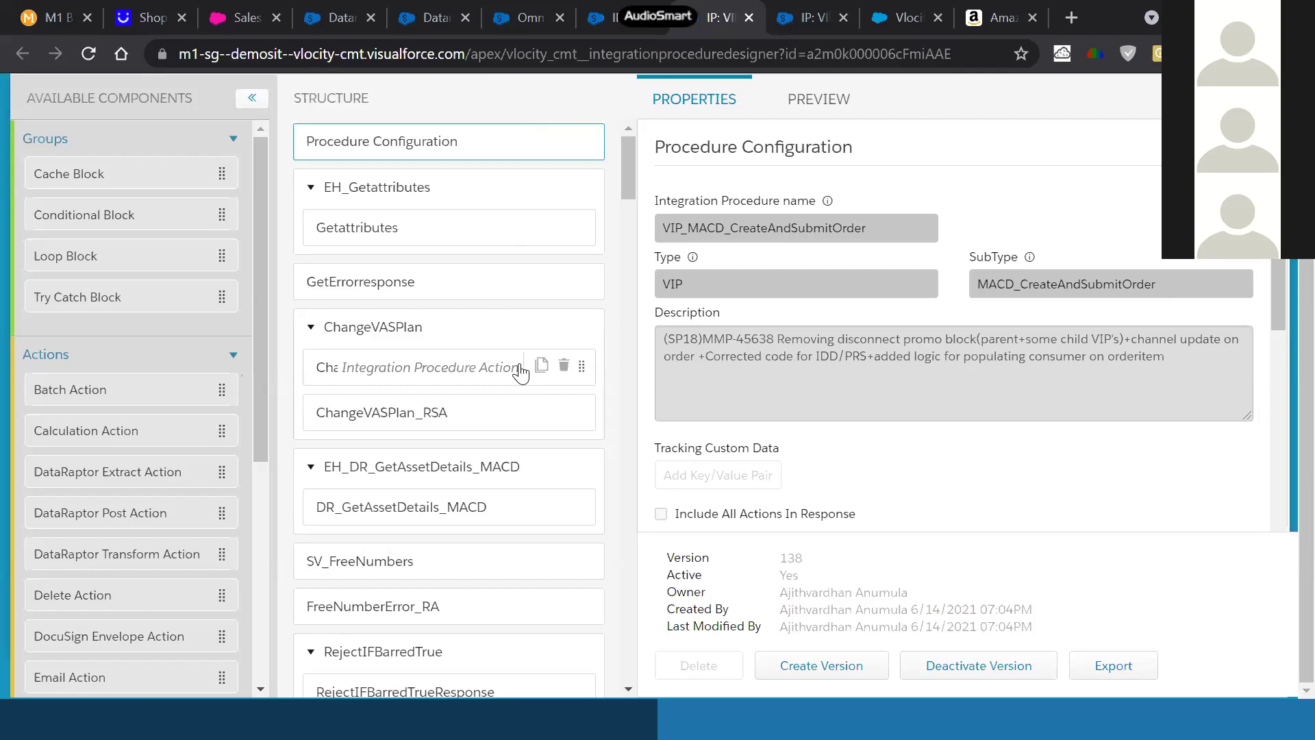
pyautogui.scroll(-5, 404, 419)
pyautogui.scroll(-5, 404, 419)
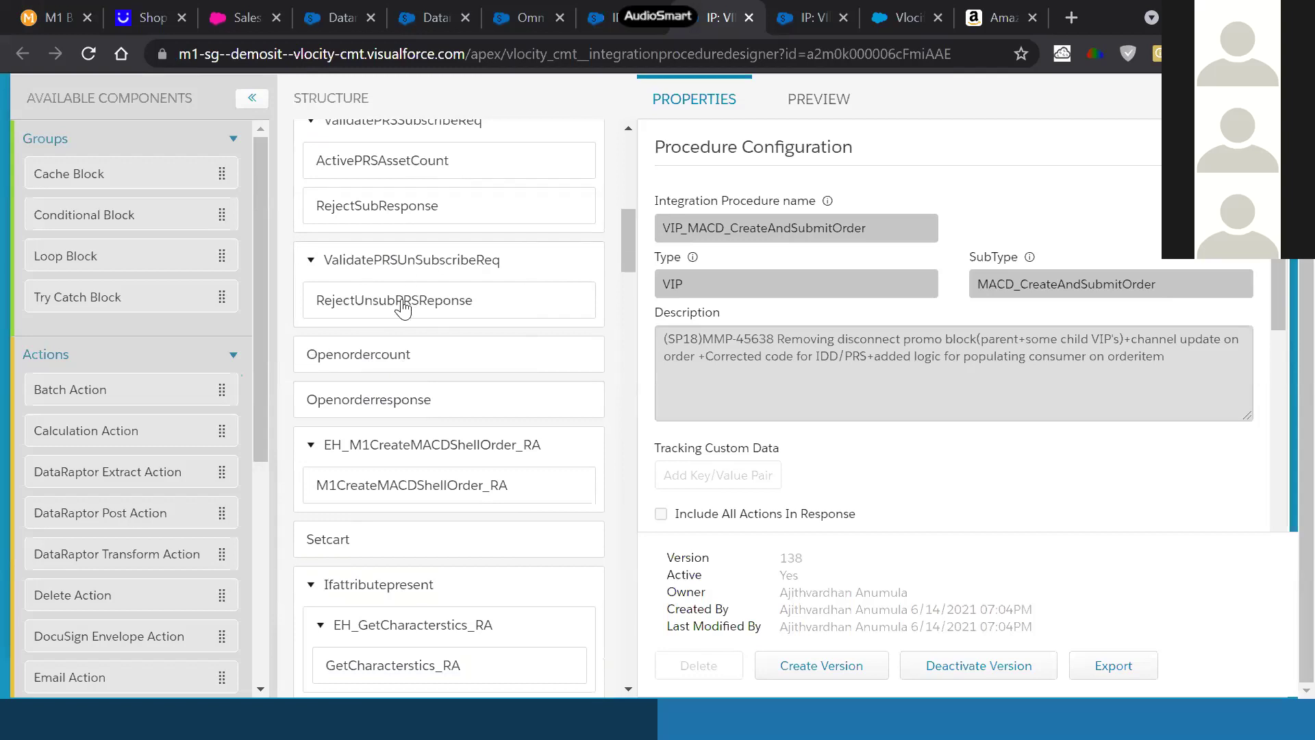
pyautogui.click(374, 378)
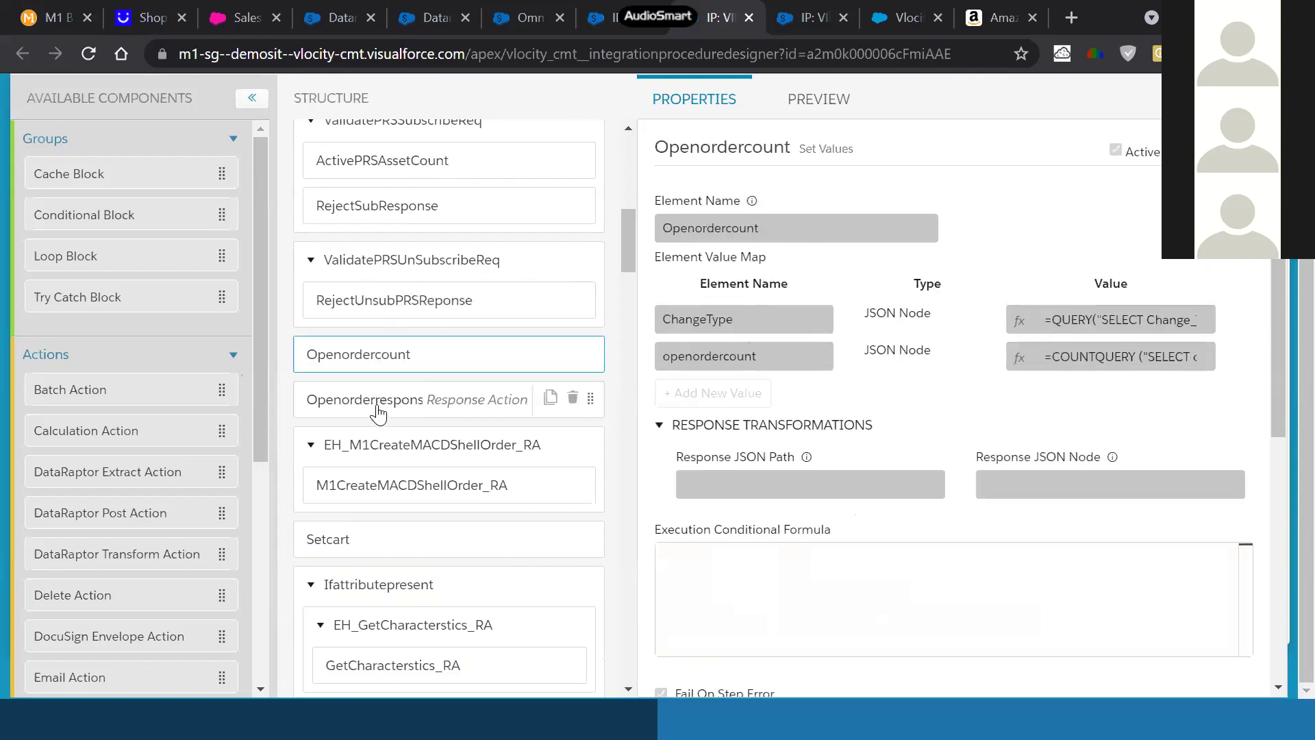
pyautogui.click(377, 411)
pyautogui.click(395, 476)
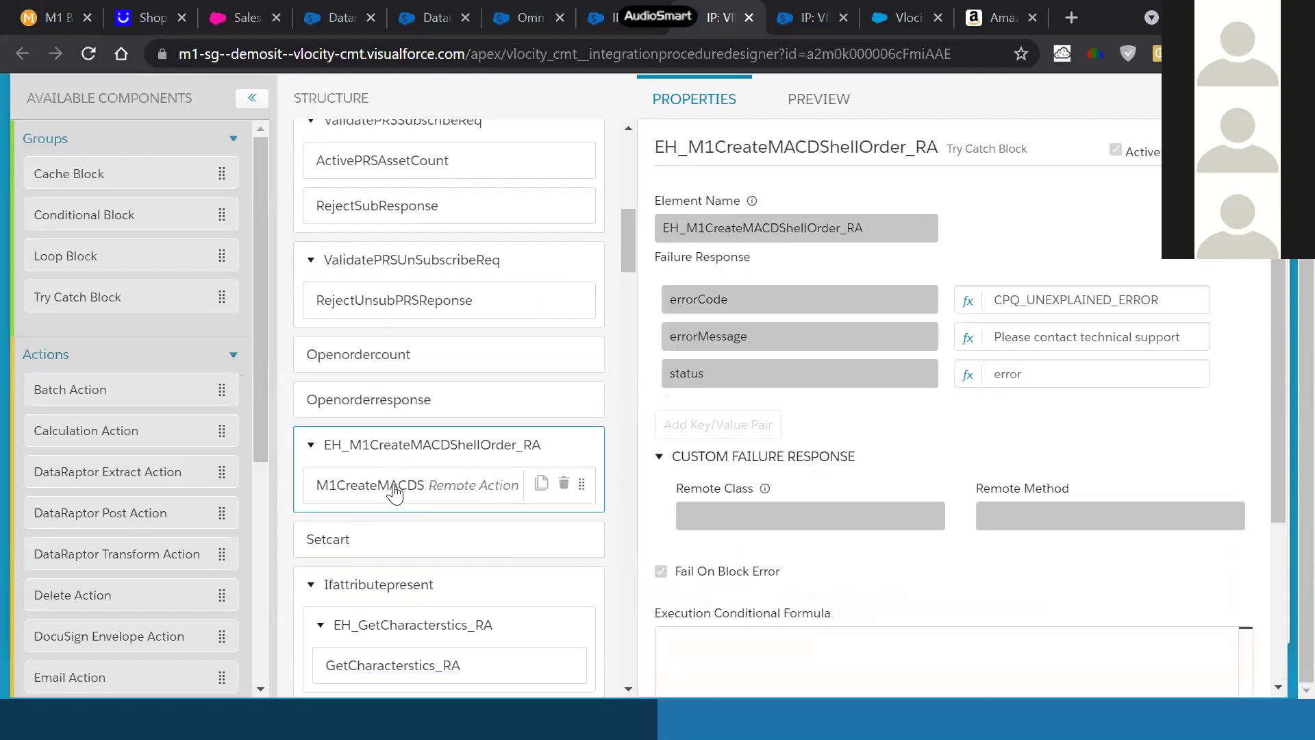
pyautogui.click(395, 490)
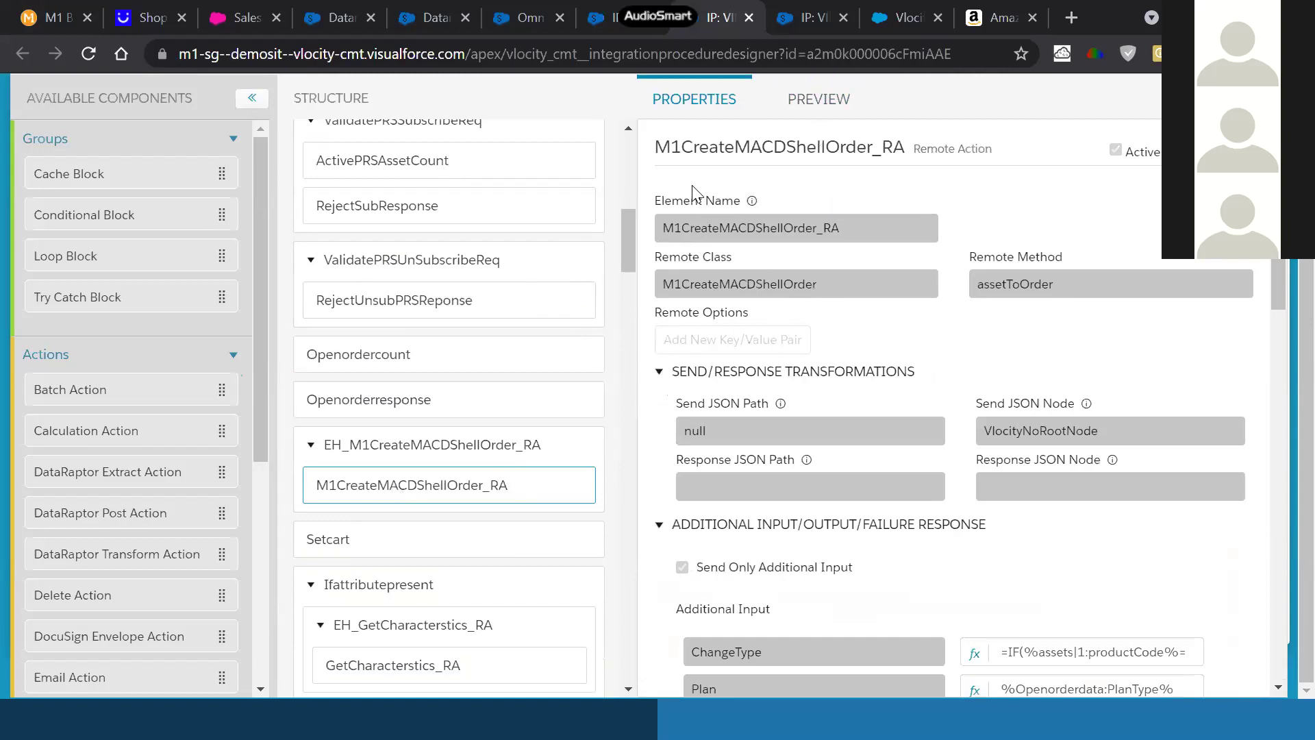
# Look through the full element structure of VIP_MACD_CreateAndSubmitOrder, from Procedure Configuration down to Finalresponse
pyautogui.scroll(10, 391, 372)
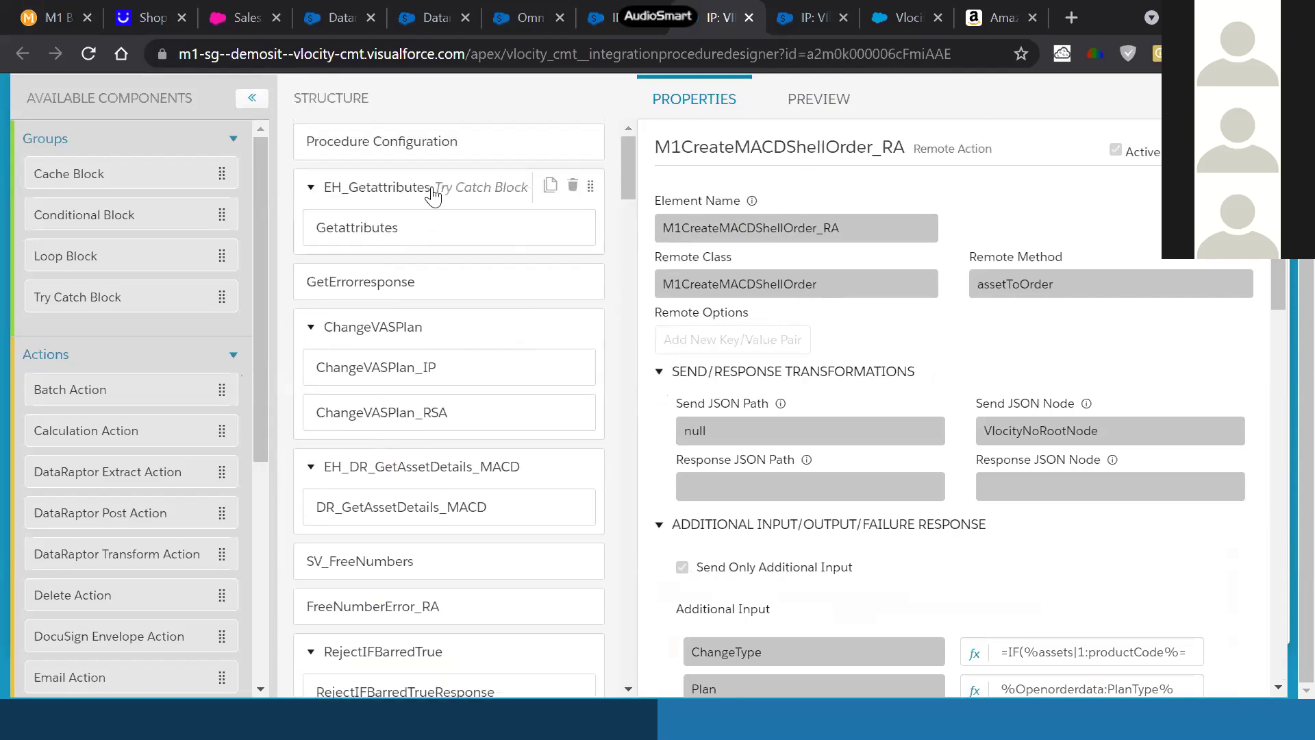
pyautogui.scroll(-15, 461, 532)
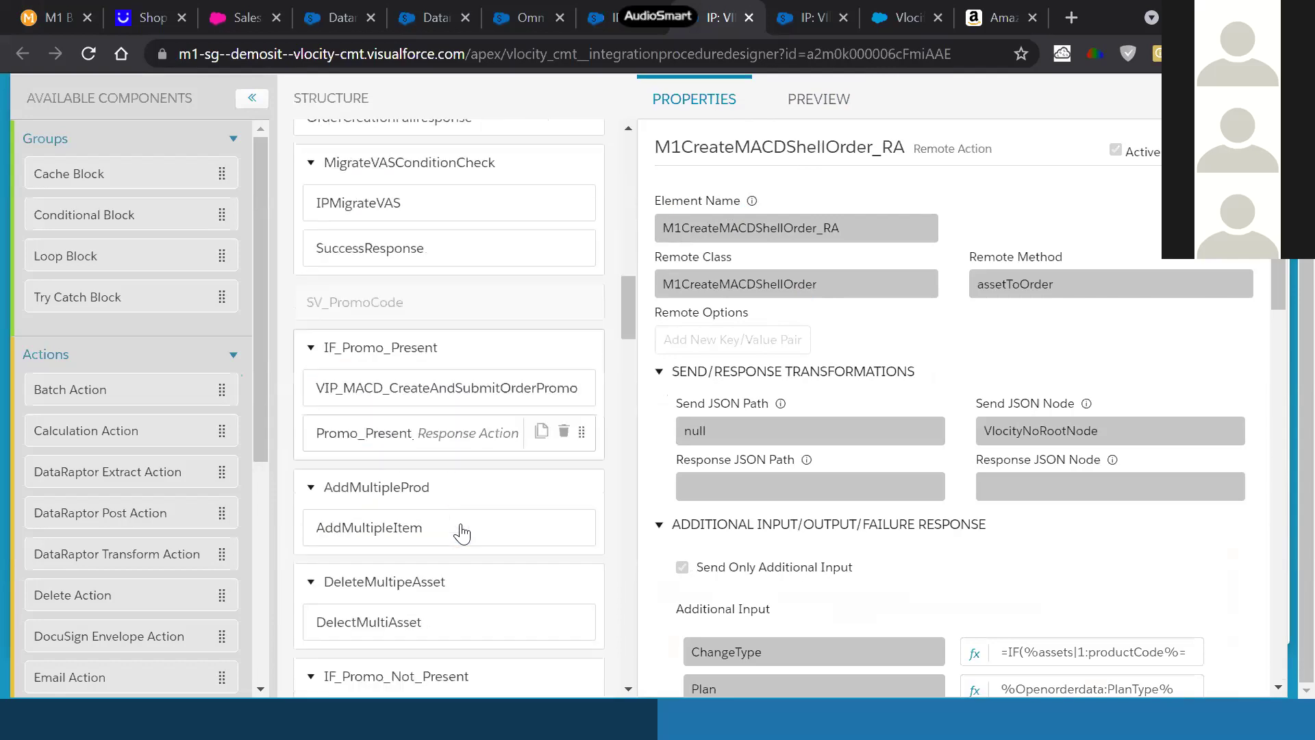
pyautogui.scroll(-20, 461, 532)
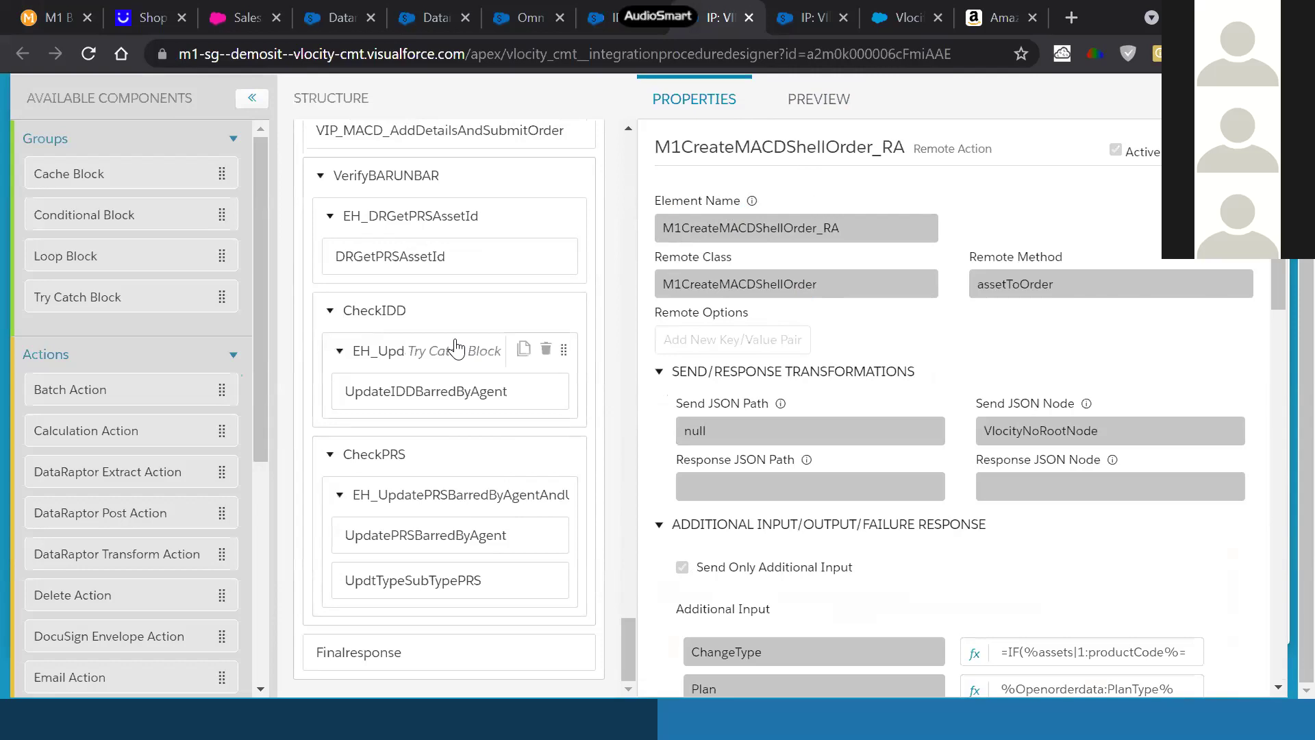
pyautogui.scroll(20, 456, 345)
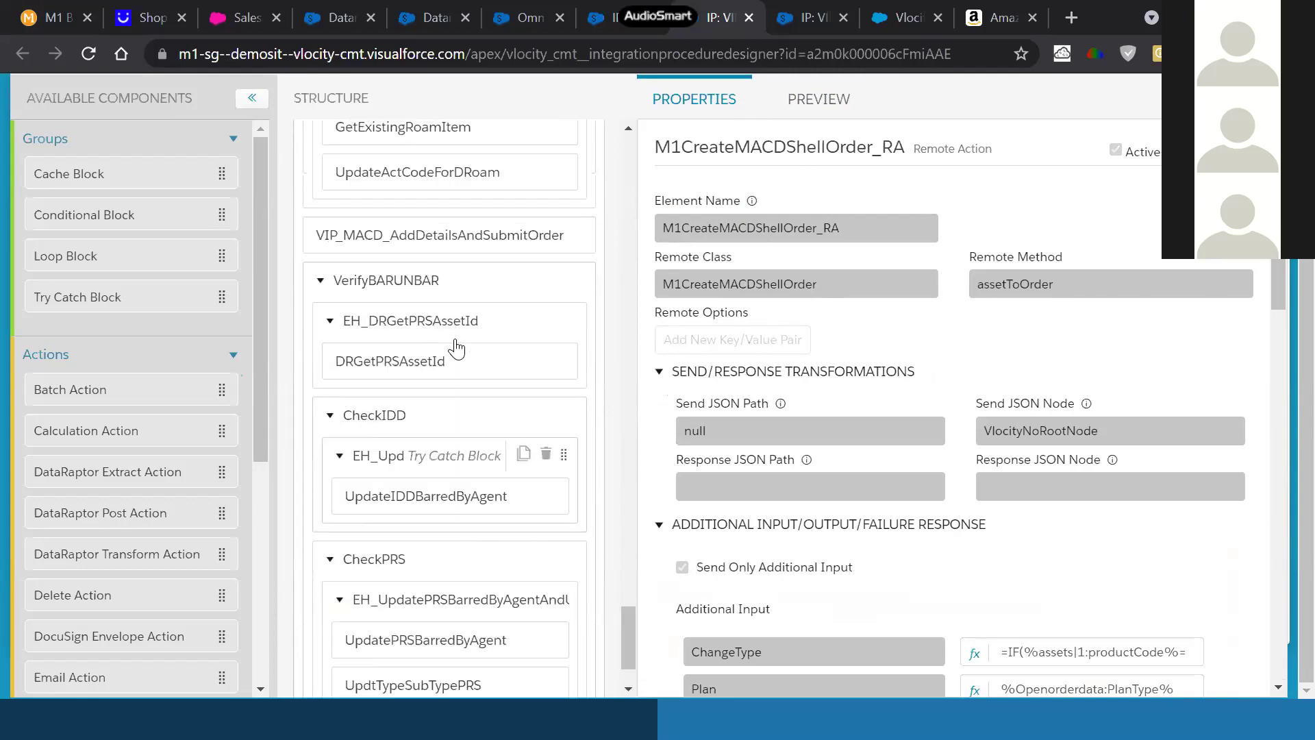
pyautogui.scroll(15, 457, 347)
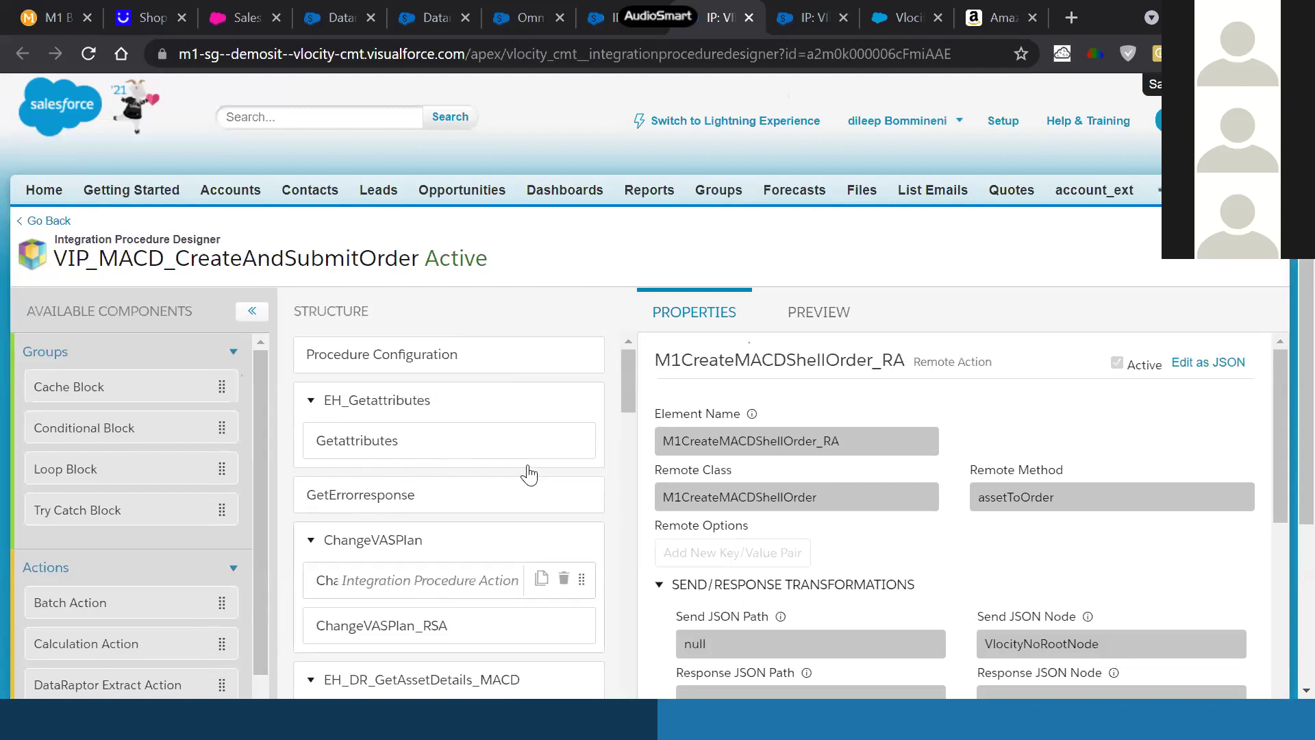
# Switch to the VIP_M1GetCartSummary integration procedure, display its properties and element structure, and highlight the procedure name
pyautogui.click(791, 26)
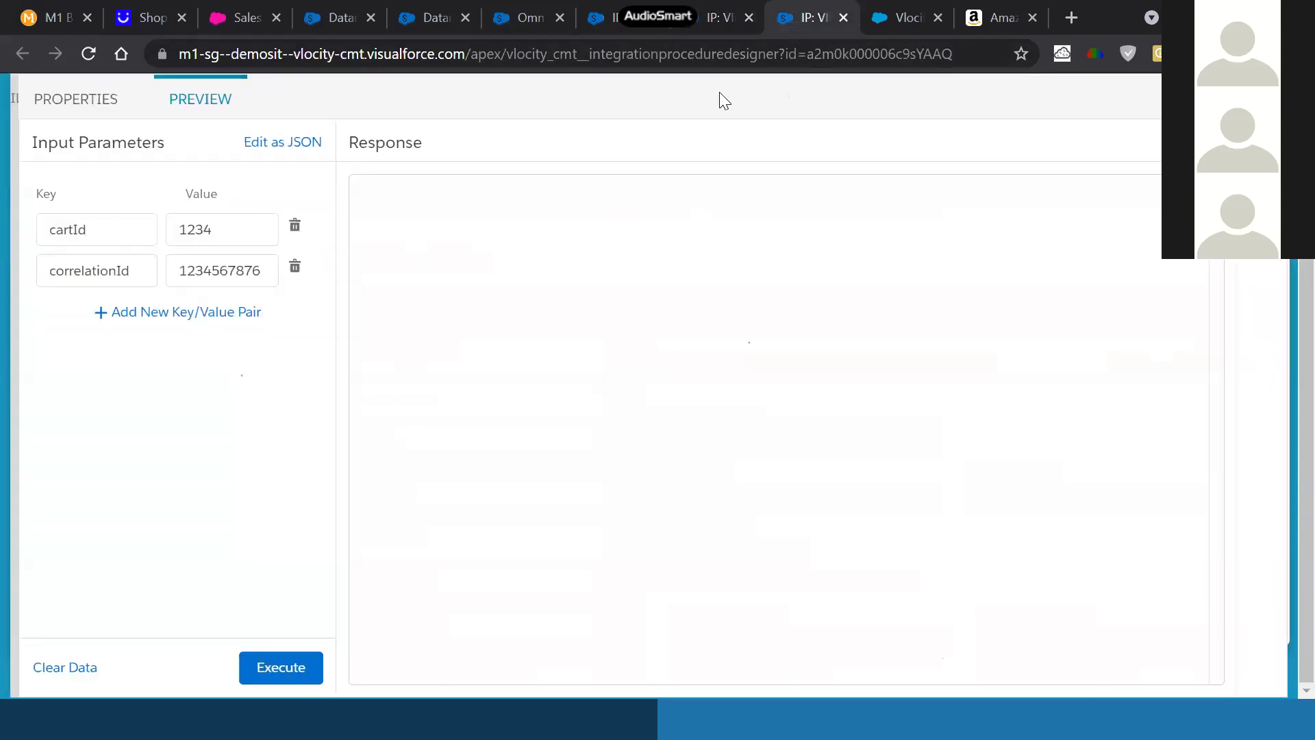
pyautogui.click(62, 85)
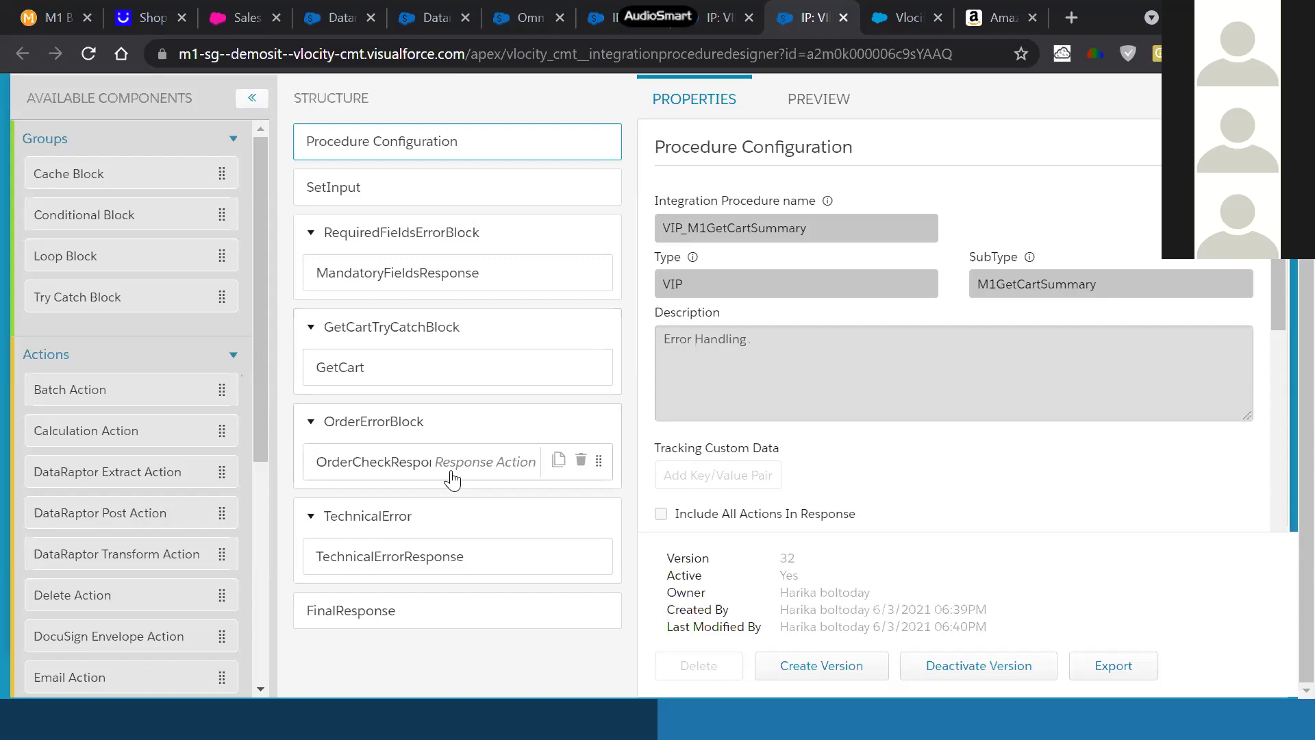
pyautogui.scroll(3, 454, 472)
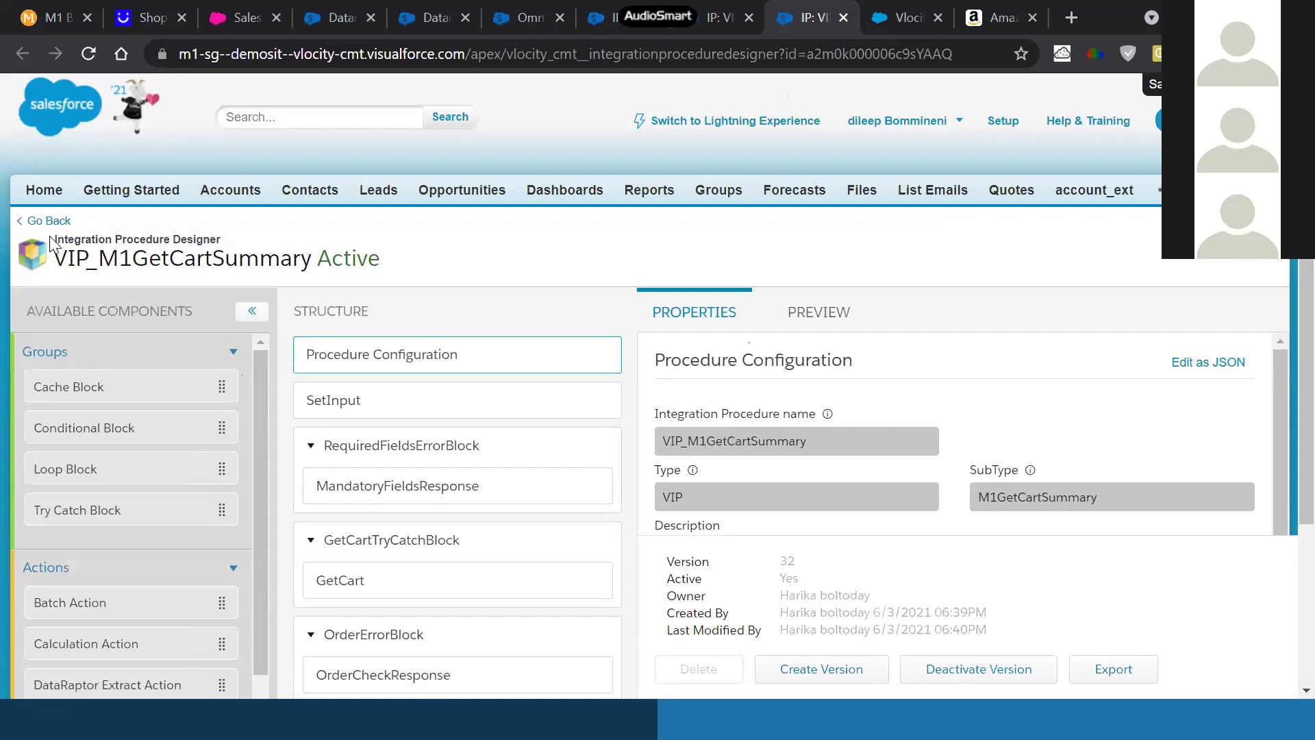
pyautogui.scroll(-2, 476, 376)
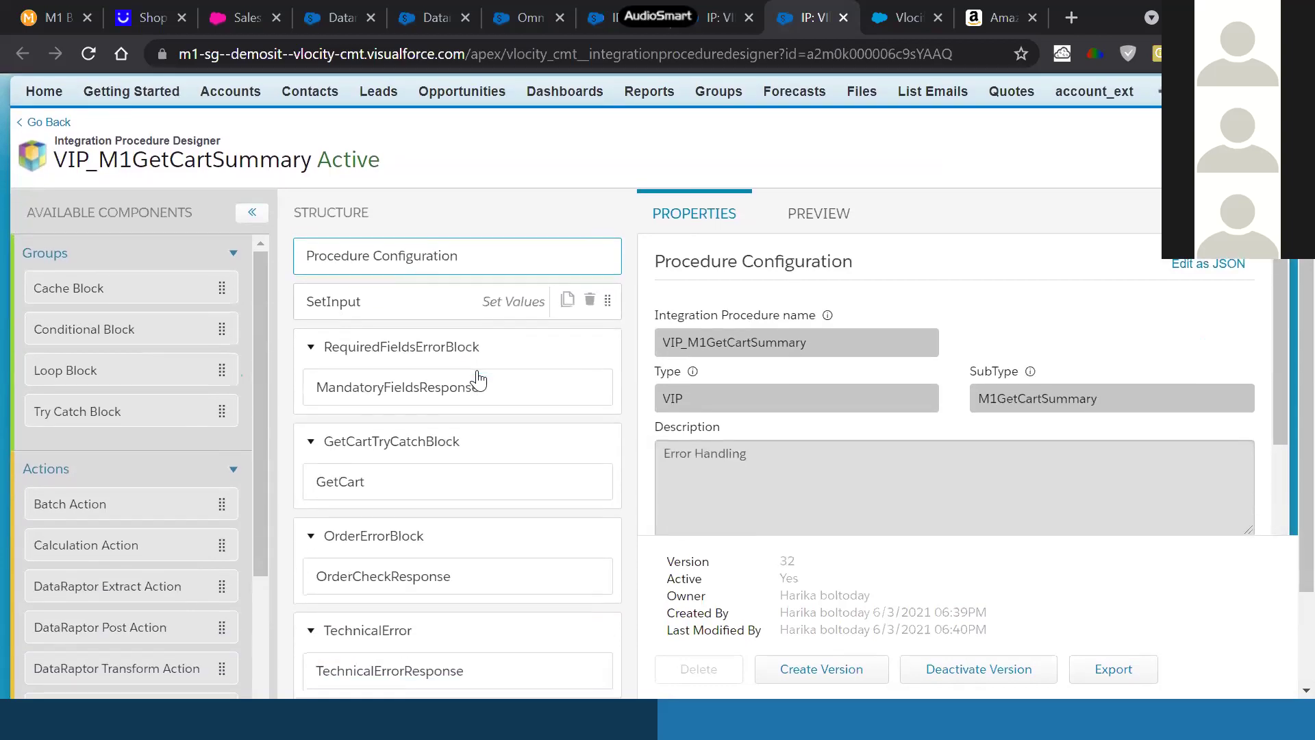
pyautogui.moveTo(57, 141); pyautogui.dragTo(220, 142)
pyautogui.scroll(-2, 387, 435)
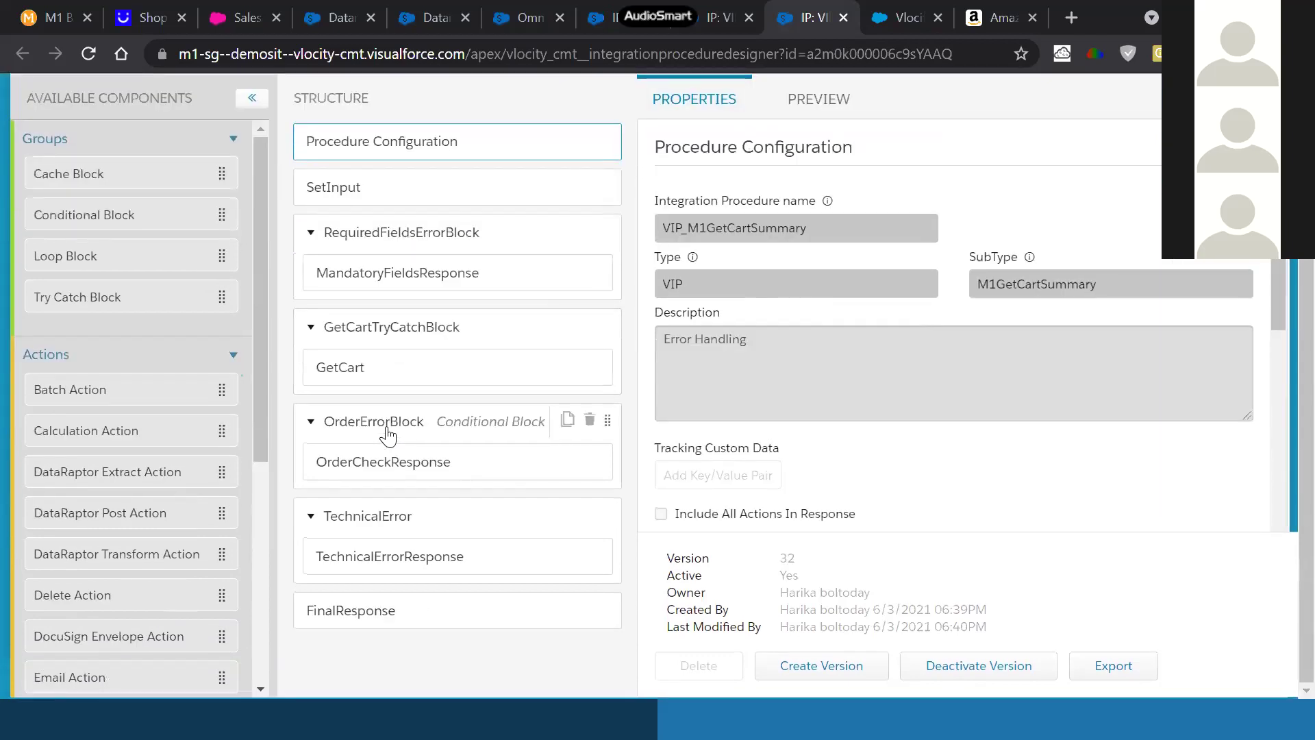
pyautogui.scroll(3, 387, 223)
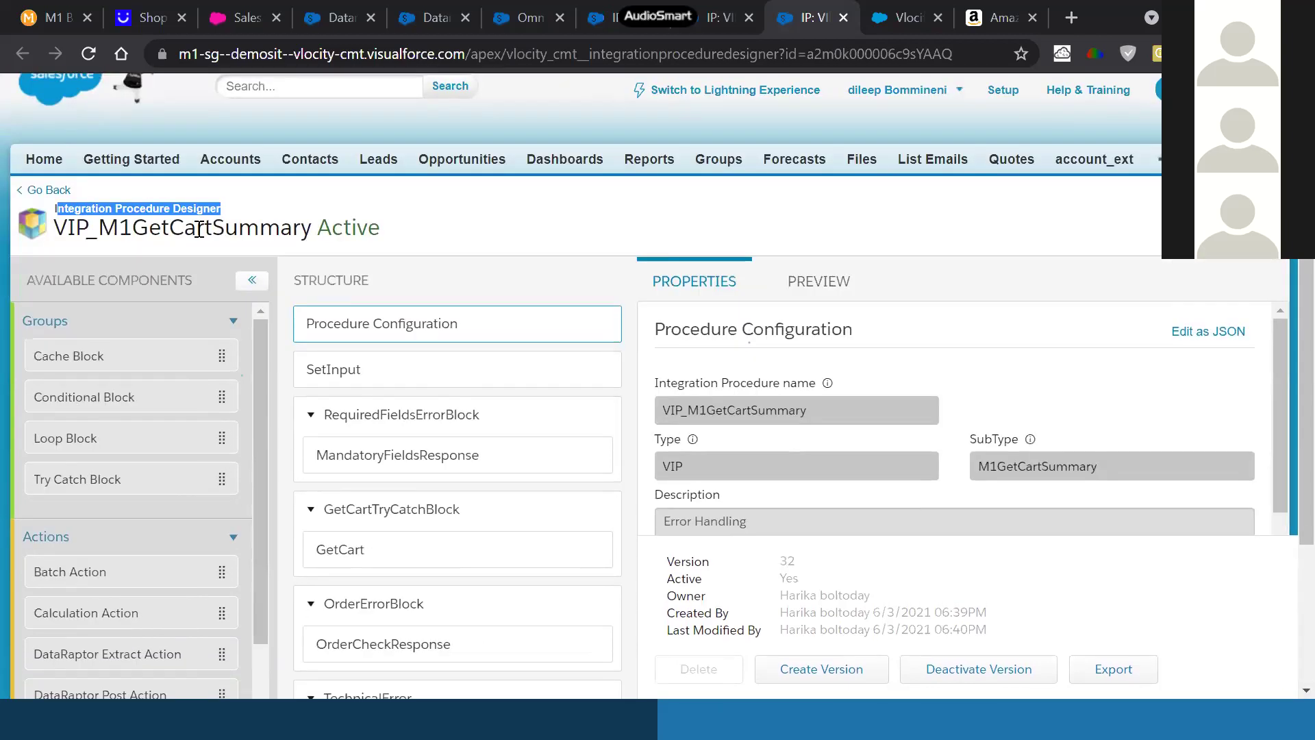
pyautogui.doubleClick(138, 229)
# Switch to the Amazon shopping cart and examine the listed items, their prices and the cart subtotal as a cart summary example
pyautogui.click(1000, 17)
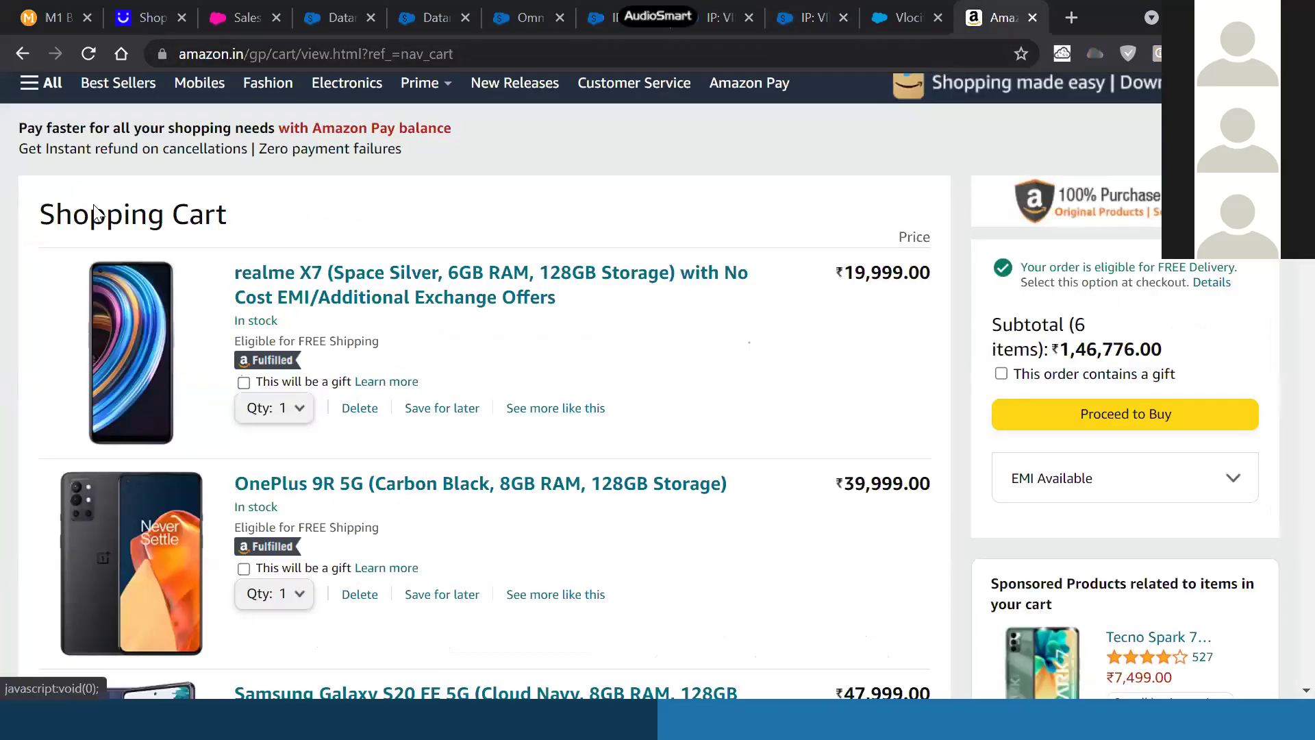
pyautogui.scroll(-4, 600, 394)
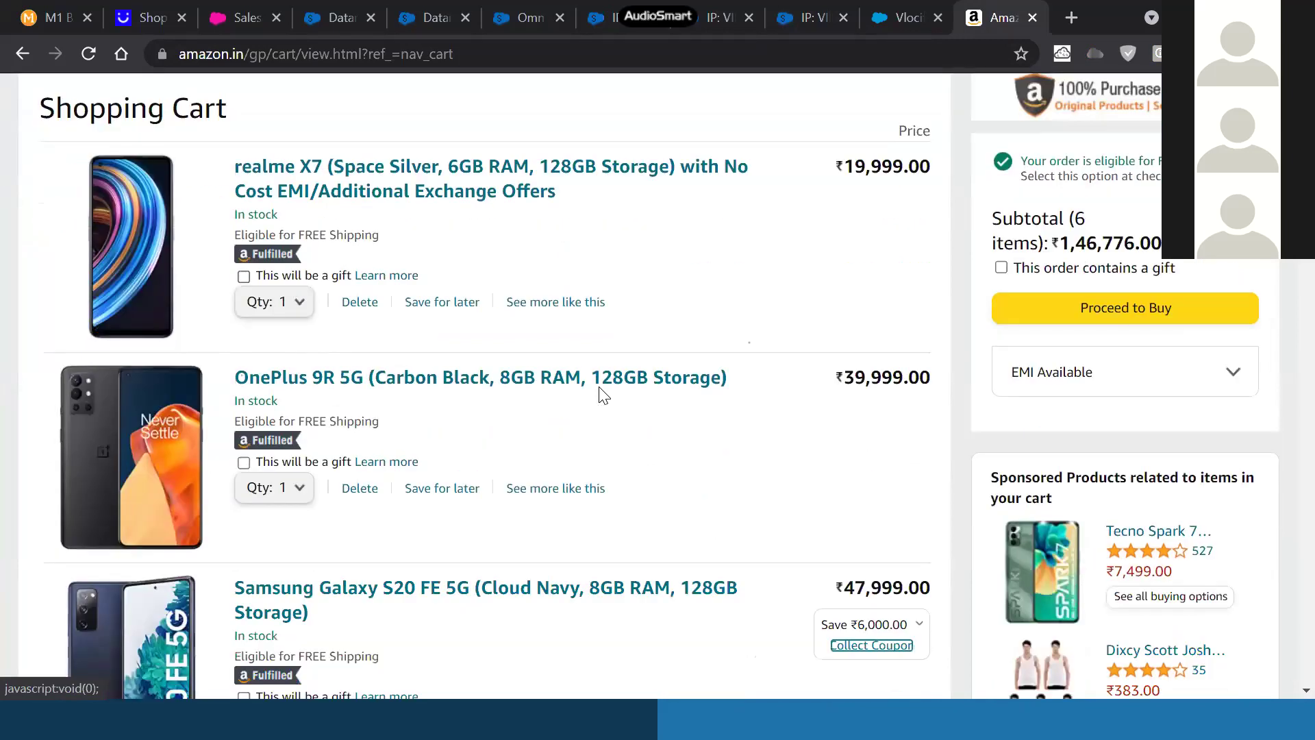
pyautogui.scroll(5, 152, 296)
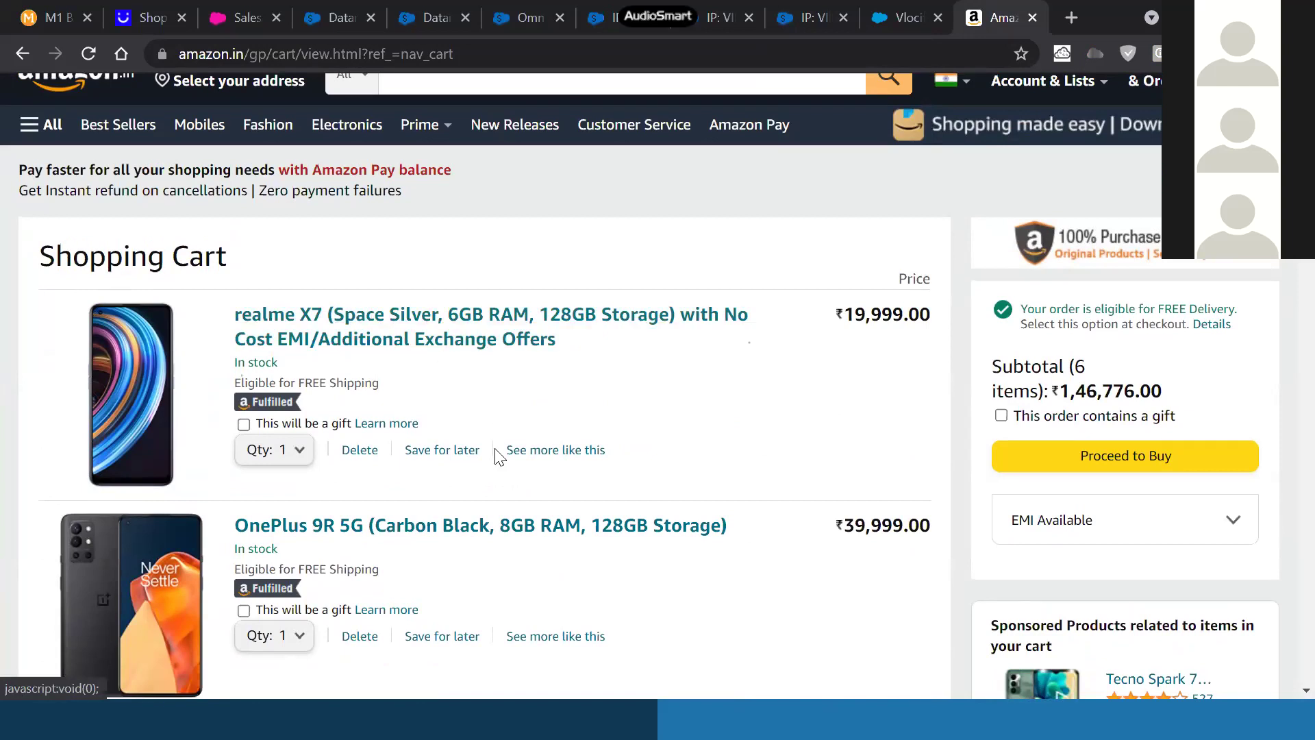
pyautogui.scroll(-3, 495, 449)
pyautogui.scroll(-1, 494, 448)
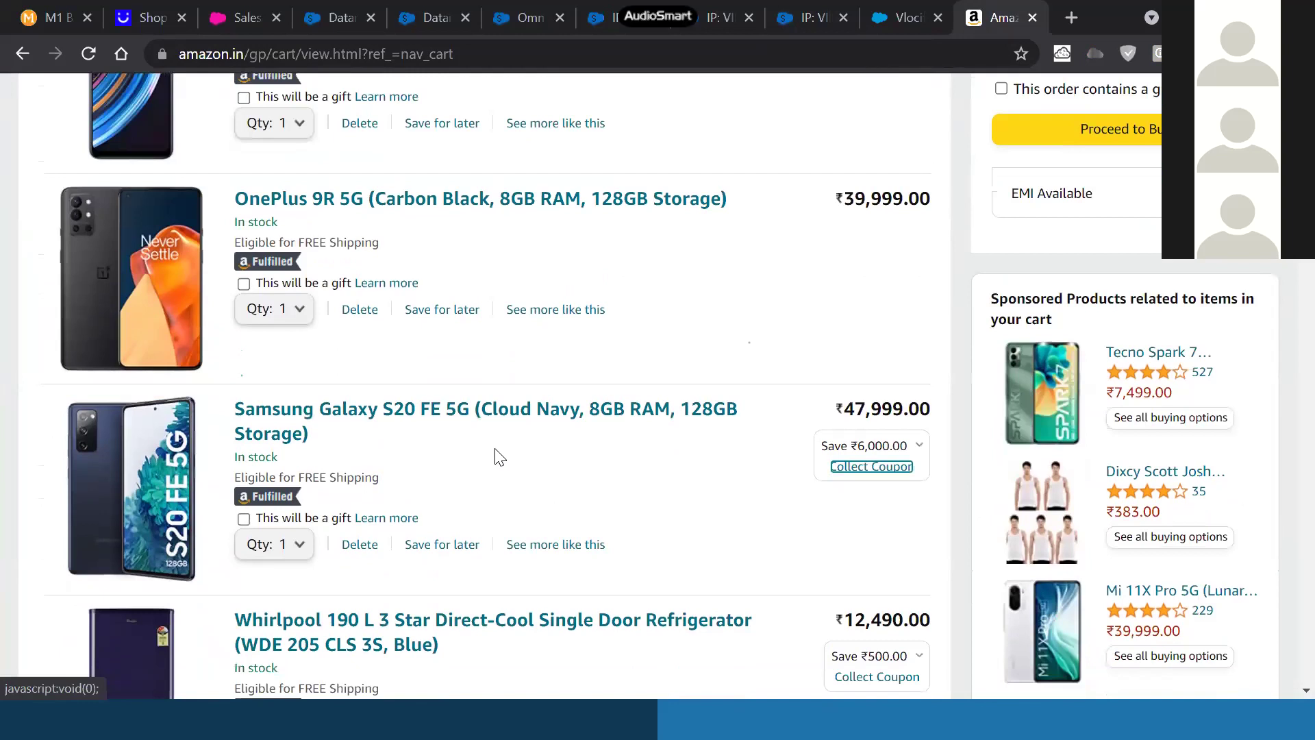
pyautogui.scroll(4, 497, 456)
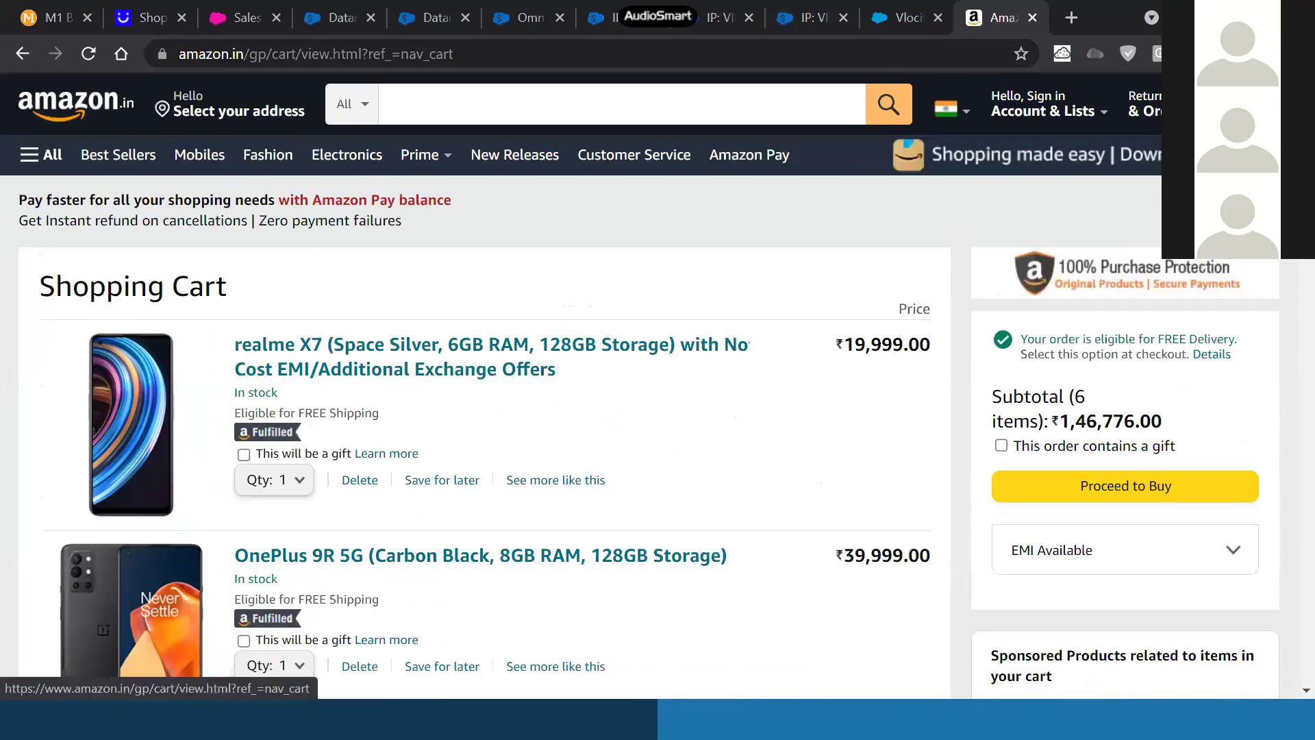
pyautogui.scroll(-3, 517, 322)
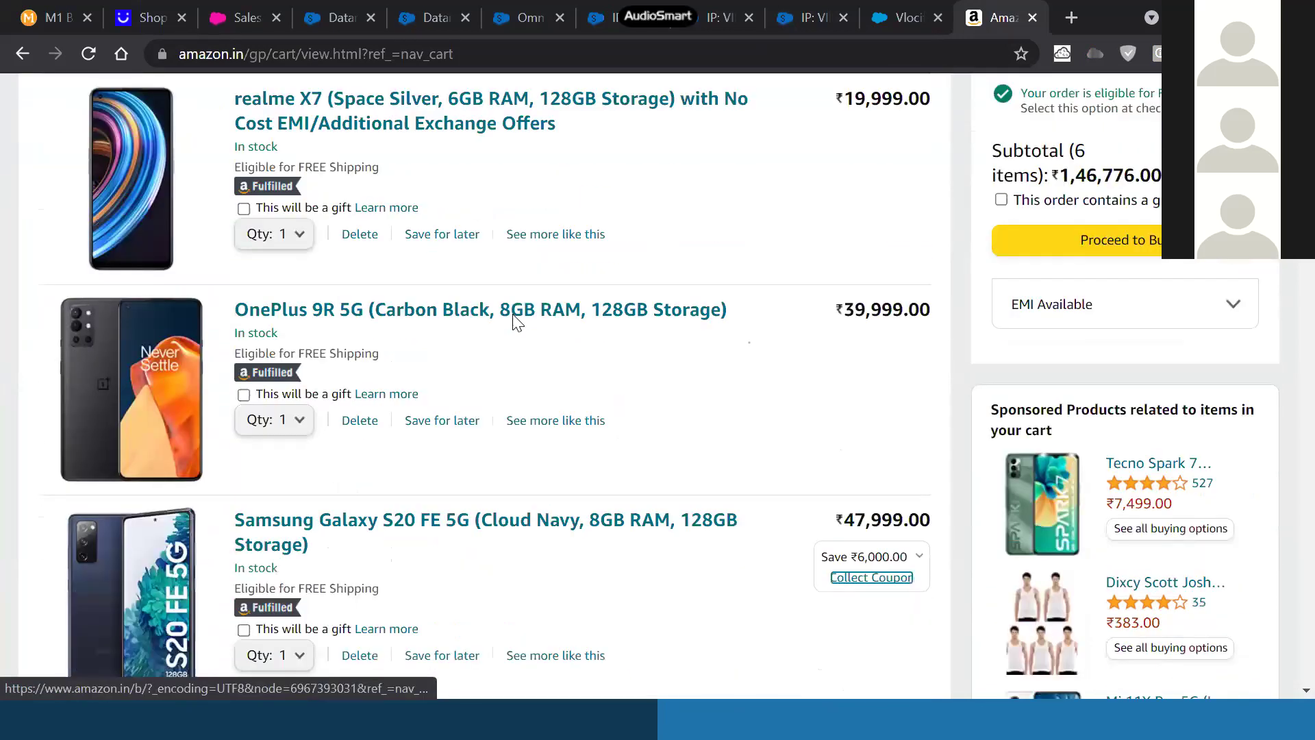
pyautogui.scroll(-2, 517, 322)
pyautogui.scroll(2, 147, 212)
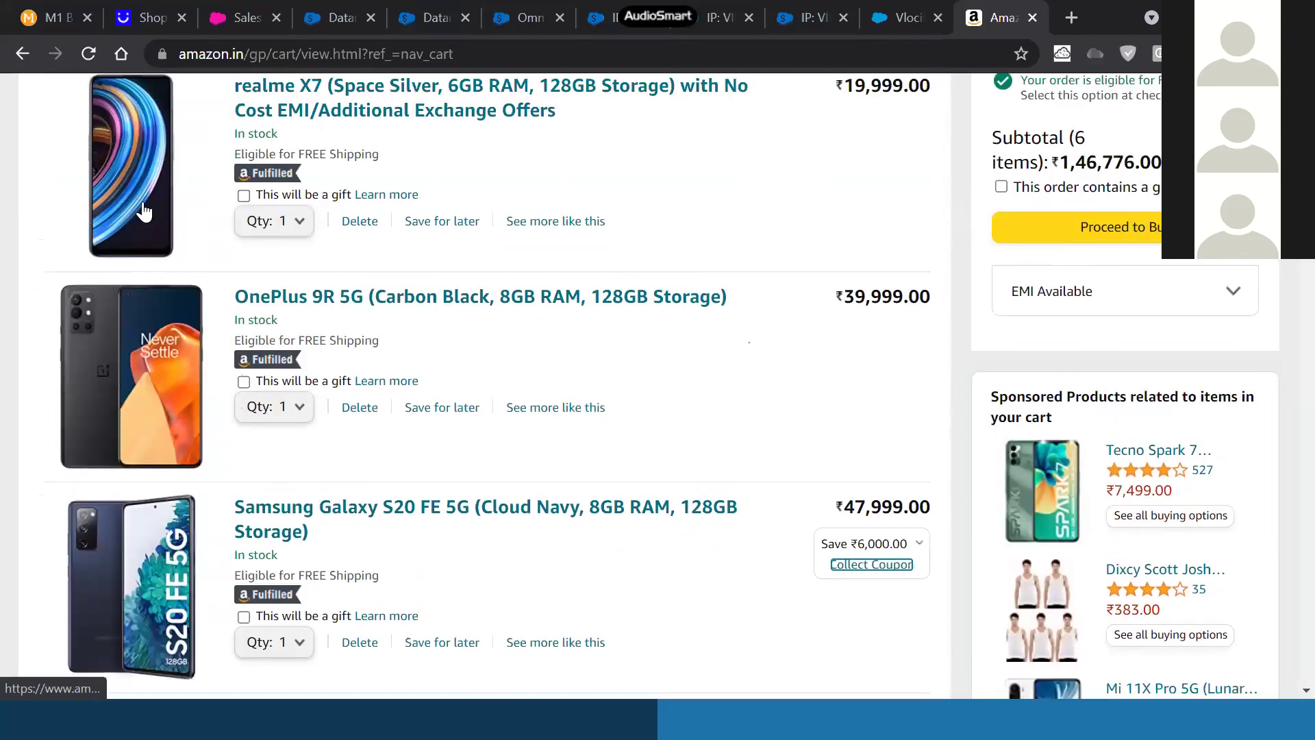
pyautogui.scroll(2, 145, 202)
pyautogui.scroll(2, 144, 202)
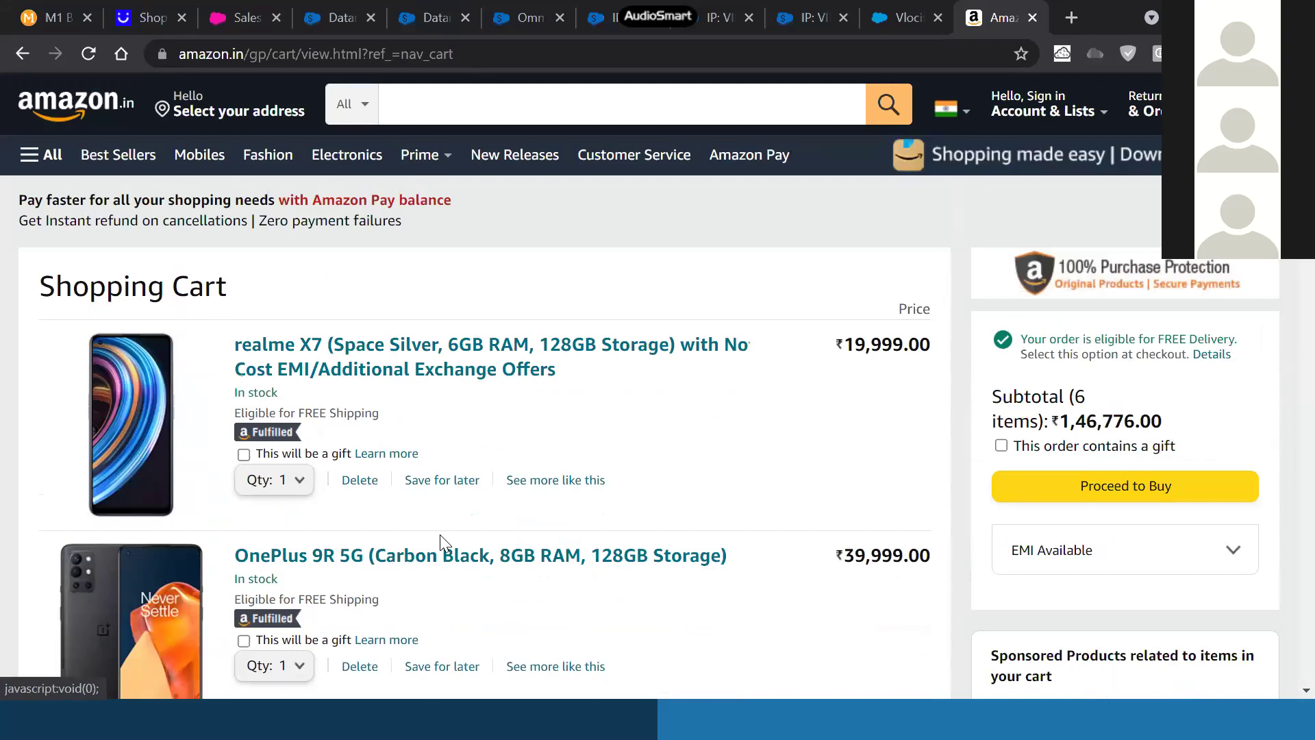
pyautogui.press('F5')
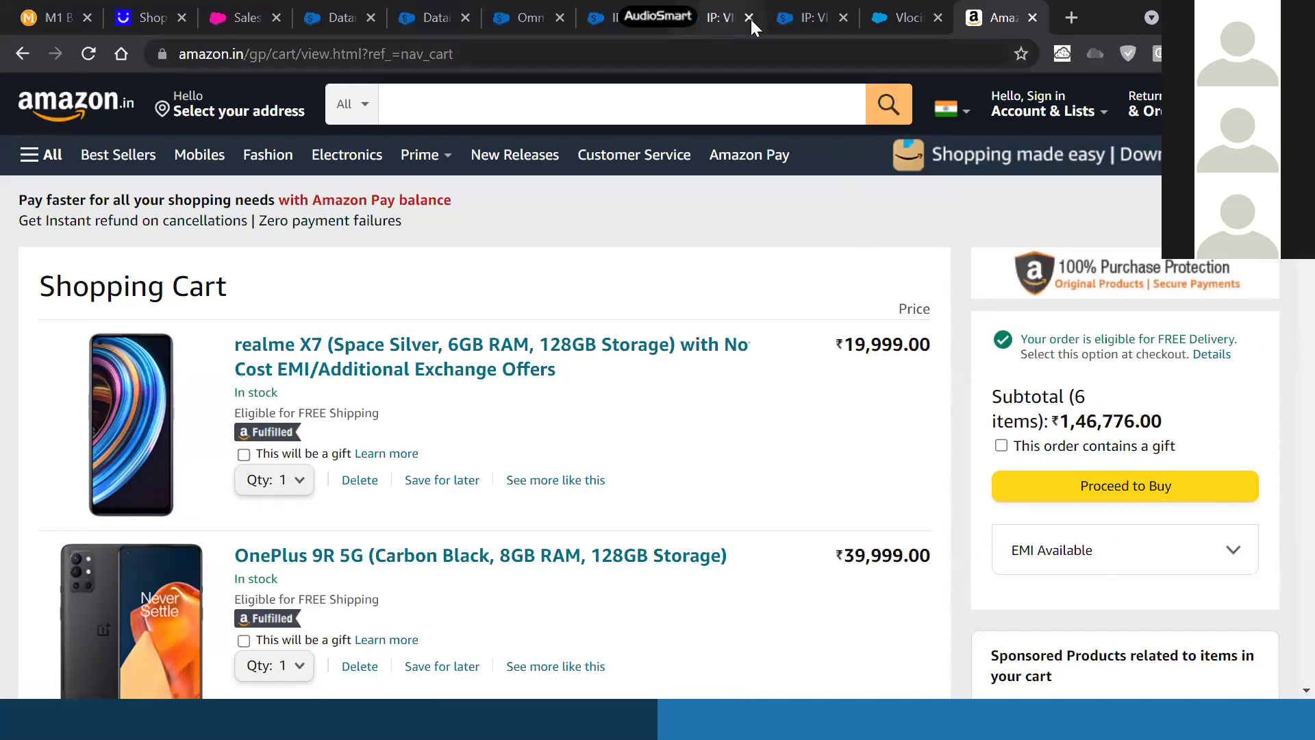
# Return to VIP_M1GetCartSummary and review its blocks from SetInput to FinalResponse
pyautogui.click(796, 18)
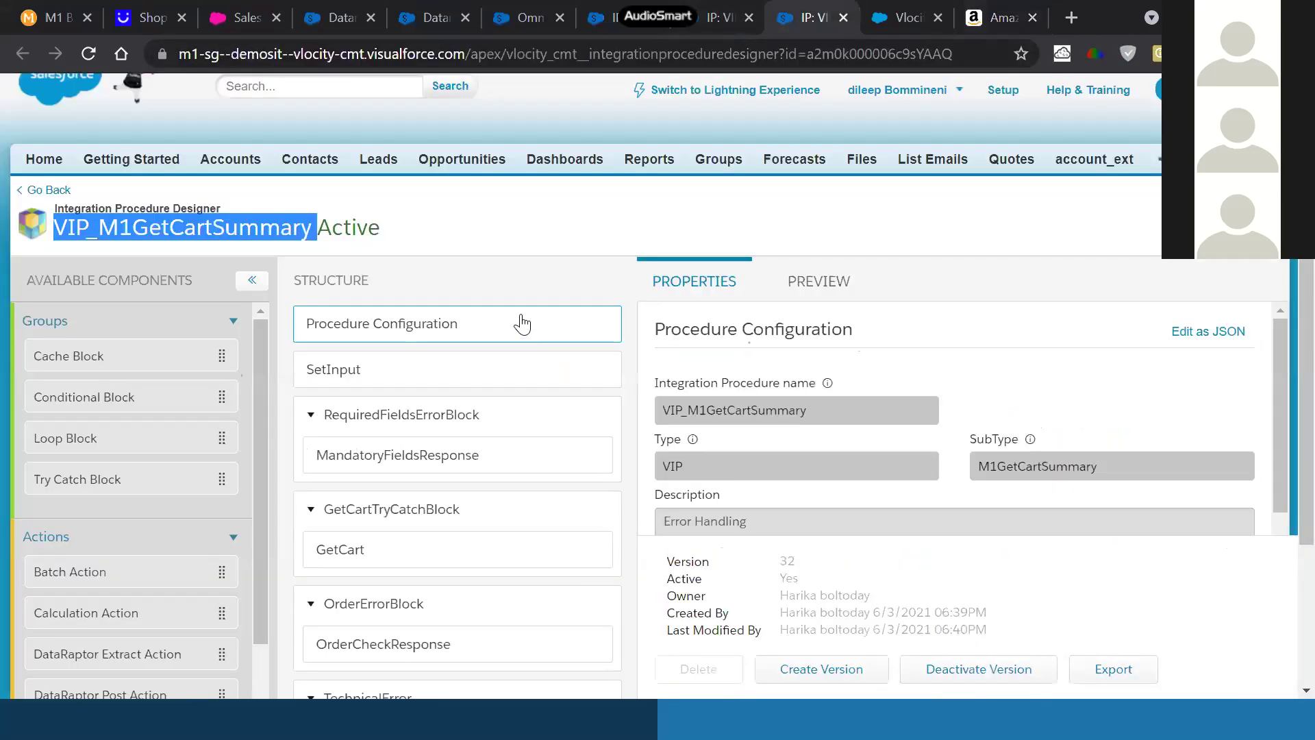
pyautogui.scroll(-3, 442, 573)
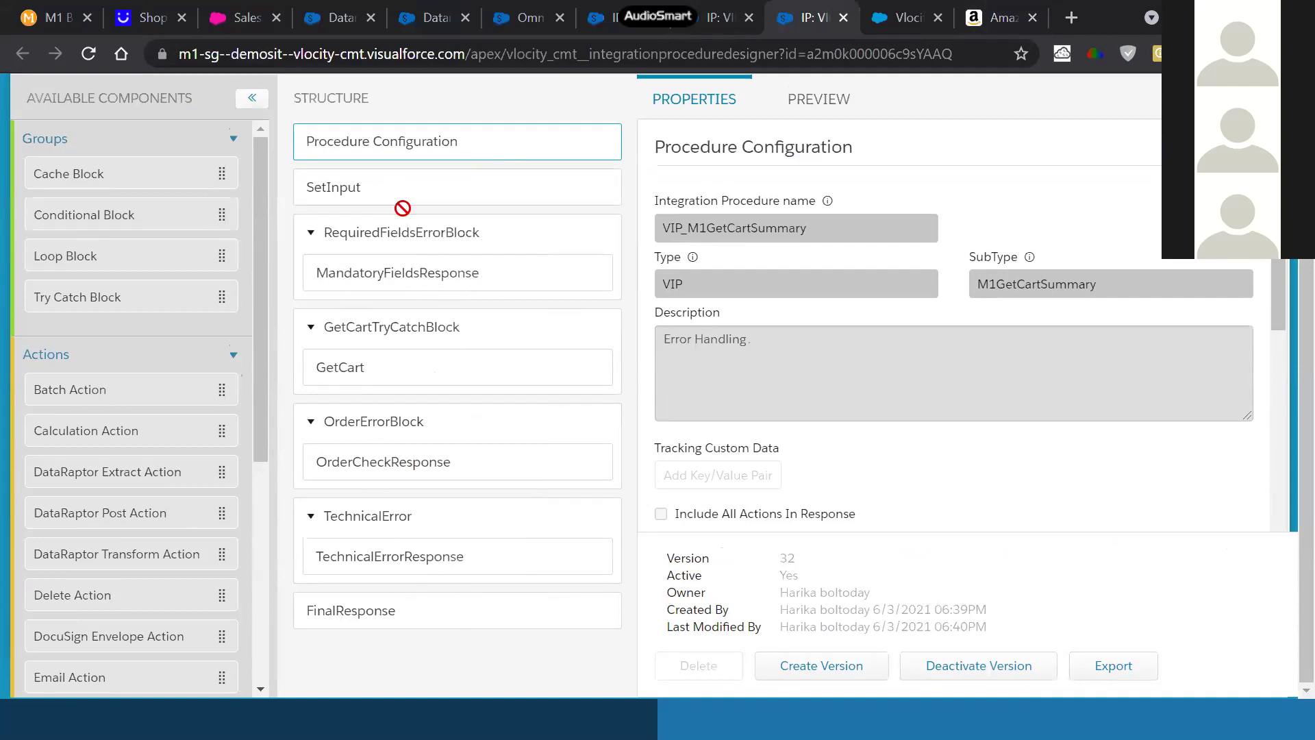
pyautogui.scroll(3, 465, 329)
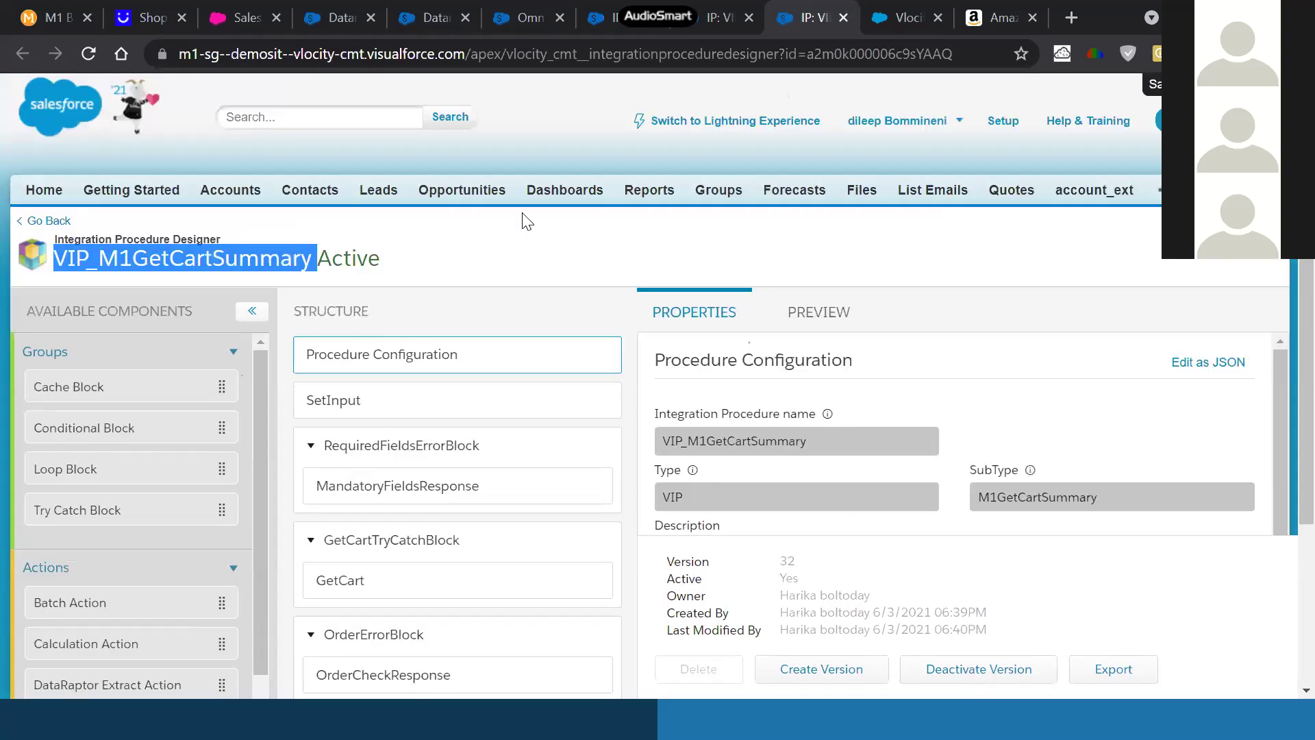
# Open the list of all Salesforce tabs and find the Orders entry by searching the page for "order"
pyautogui.click(1159, 191)
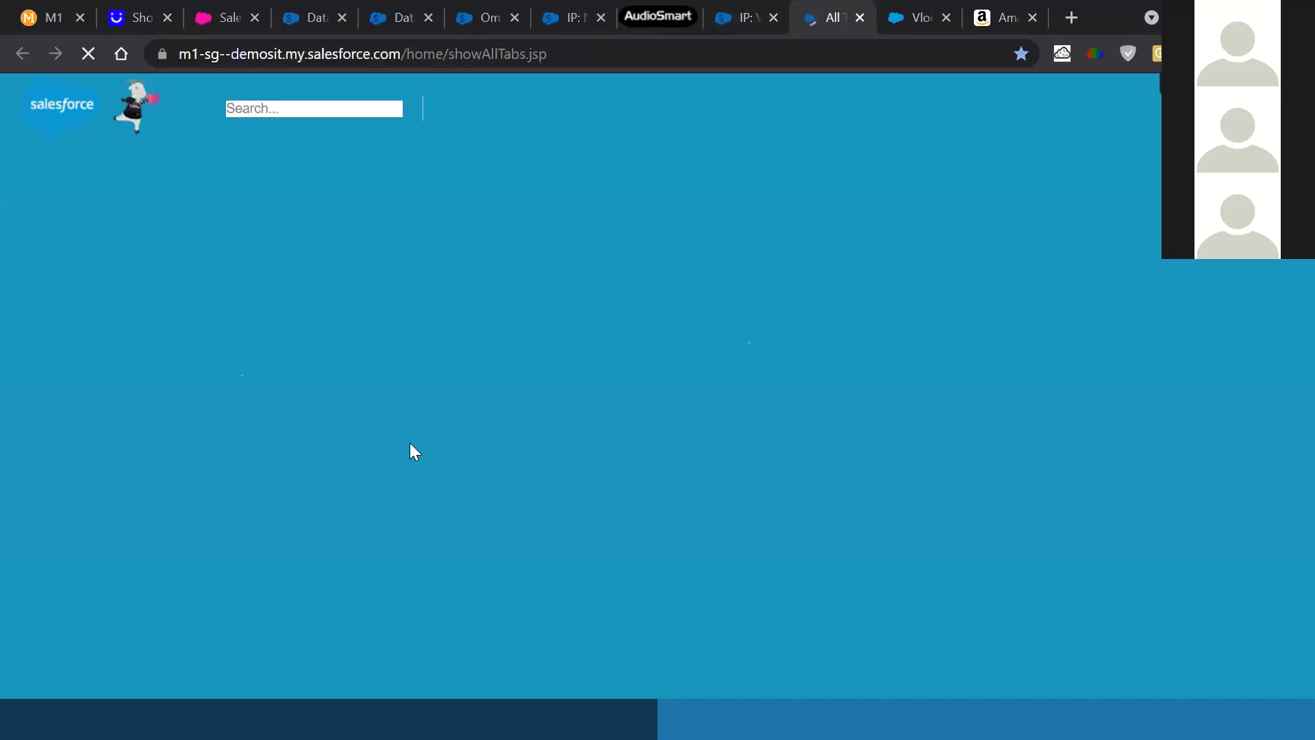
pyautogui.hotkey('ctrl', 'f')
pyautogui.write('r')
pyautogui.press('BackSpace')
pyautogui.write('order')
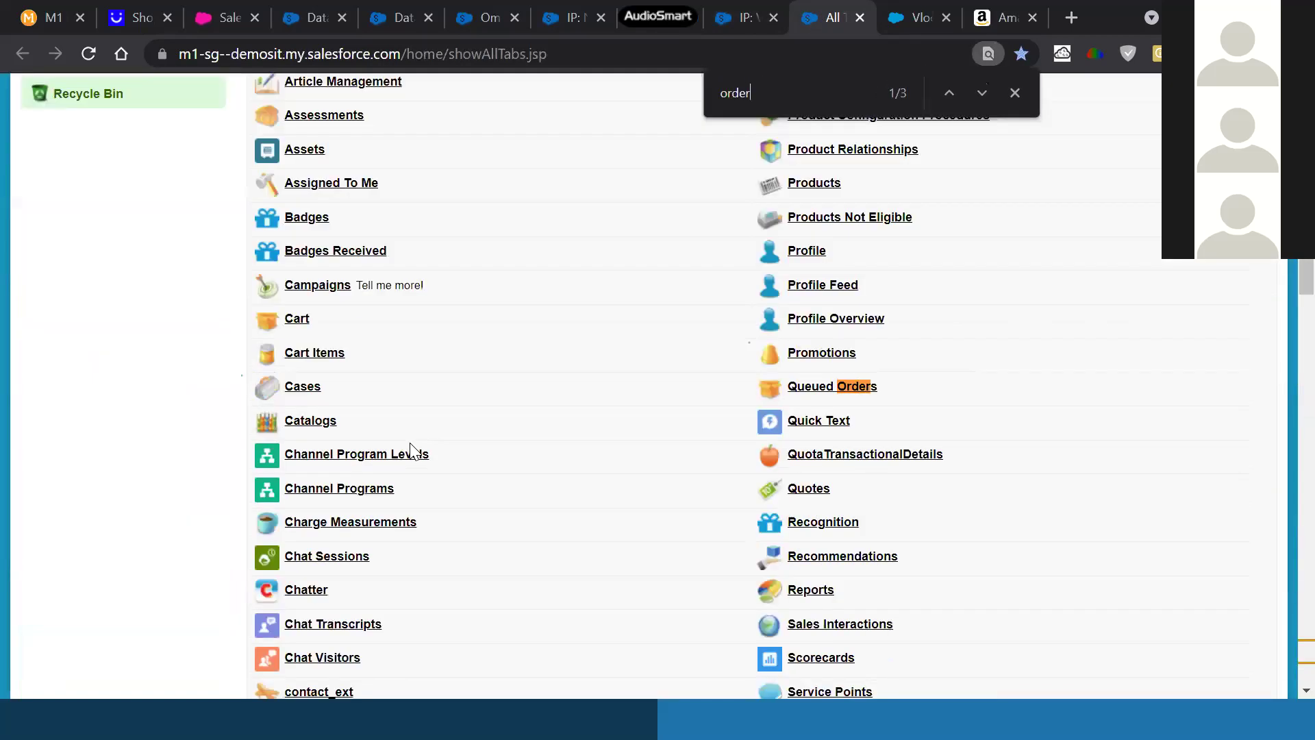
pyautogui.press('Return')
# Show the All Activated Orders list and open its first order record
pyautogui.click(301, 455)
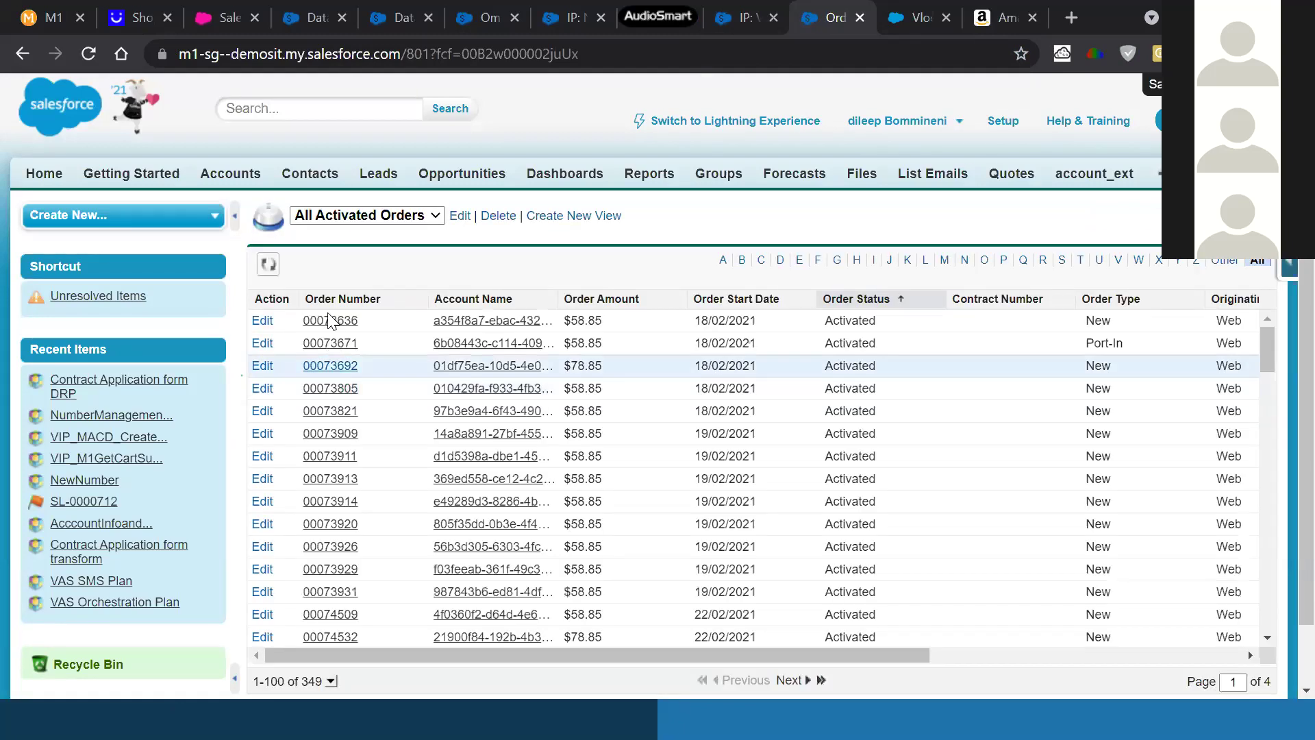
pyautogui.click(330, 320)
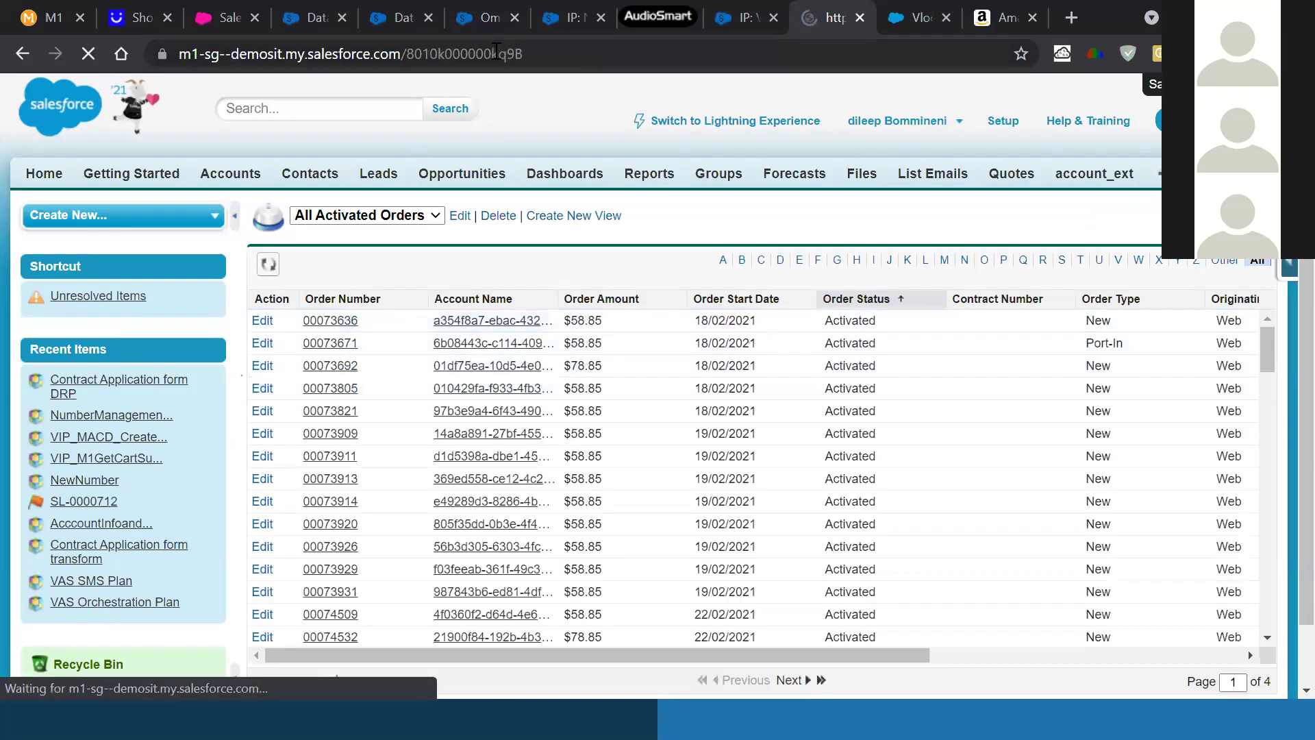
# Copy the order's record ID from its web address and switch back to the VIP_M1GetCartSummary integration procedure
pyautogui.doubleClick(495, 52)
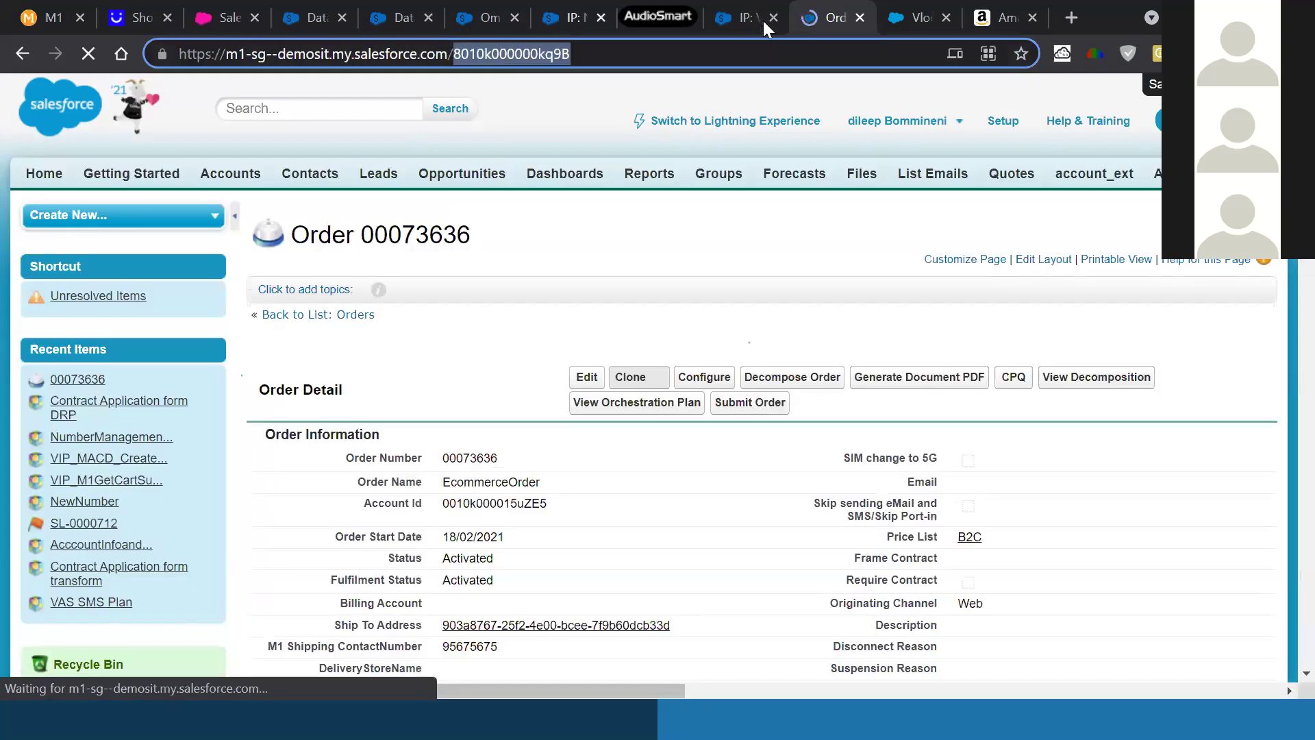
pyautogui.click(743, 88)
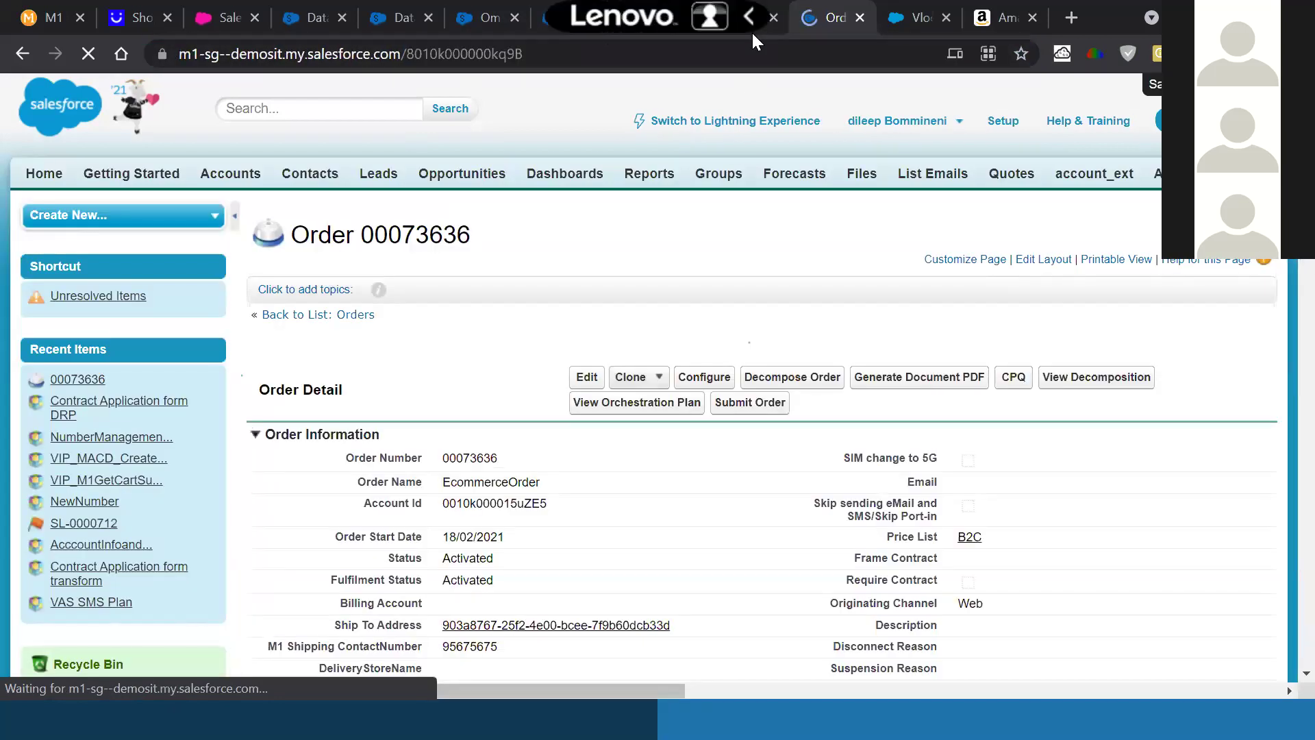
pyautogui.click(746, 21)
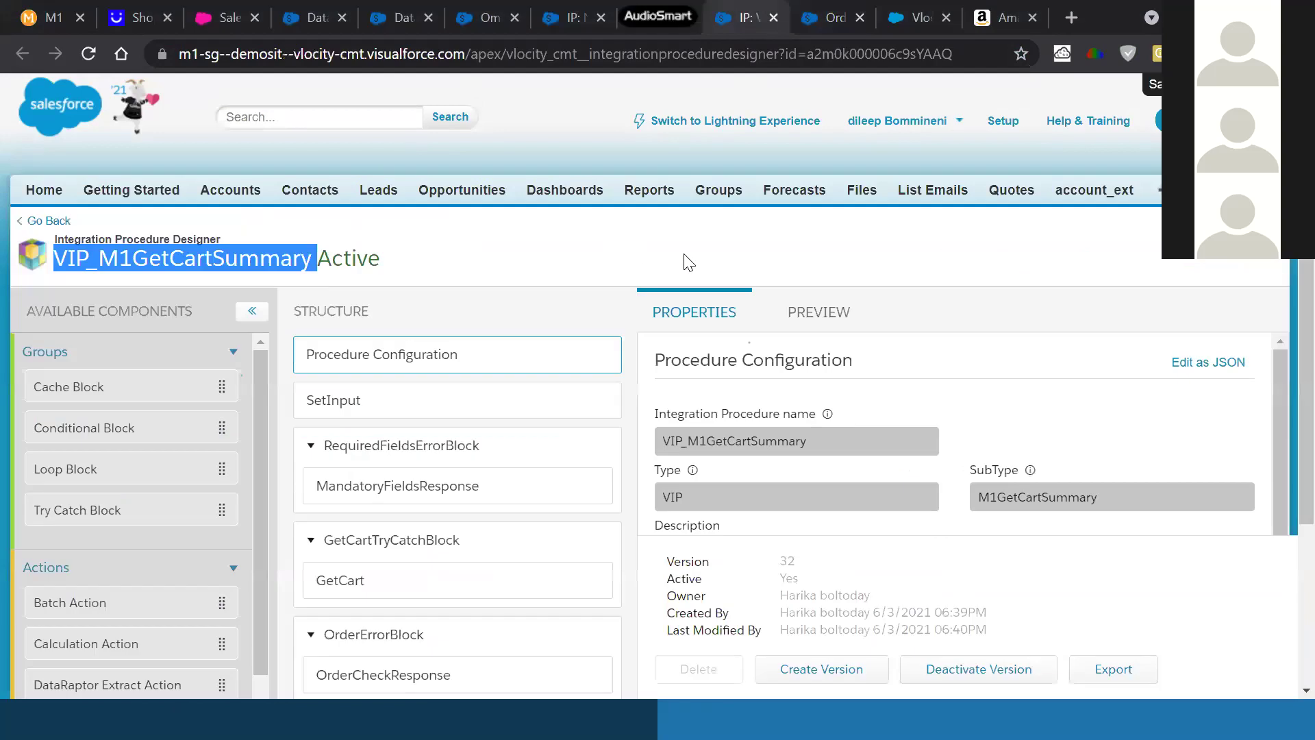
# Preview VIP_M1GetCartSummary with the copied order record ID as the cartId value and execute it
pyautogui.click(815, 311)
pyautogui.click(181, 442)
pyautogui.doubleClick(181, 441)
pyautogui.hotkey('ctrl', 'v')
pyautogui.scroll(-3, 205, 674)
pyautogui.click(249, 669)
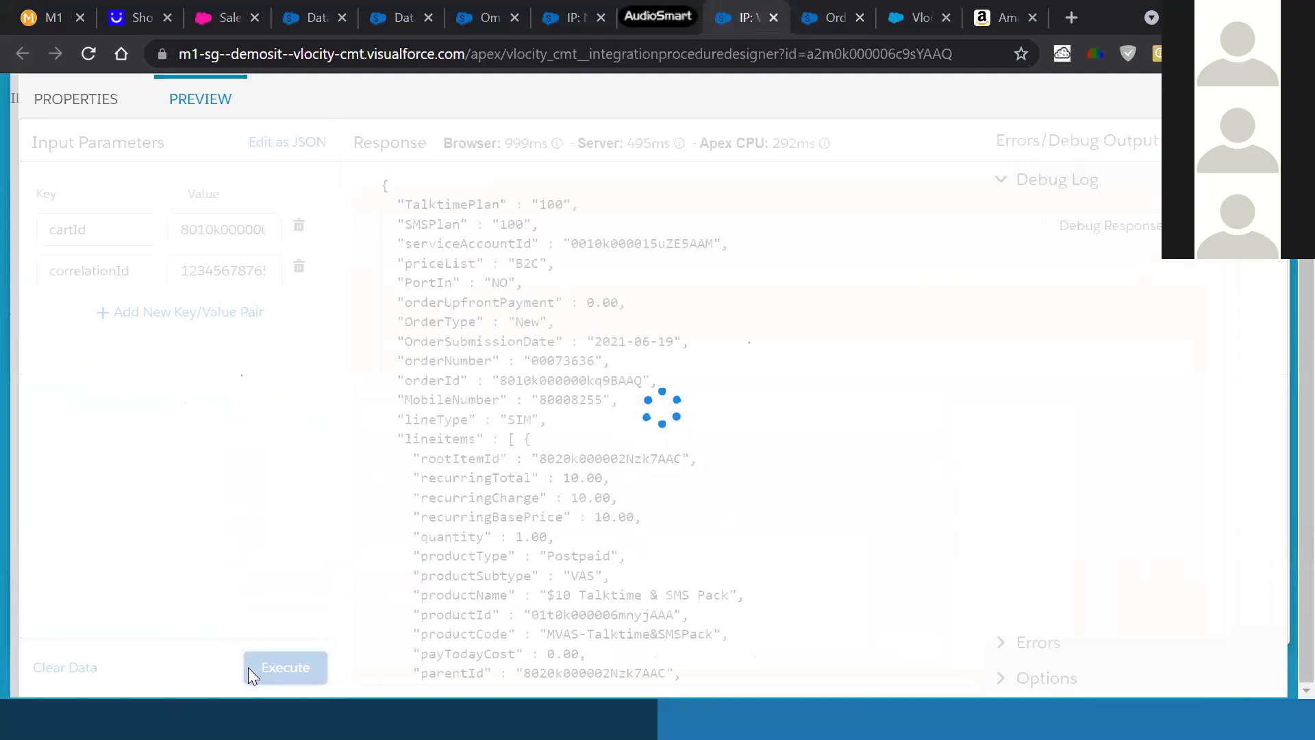
# Look through the whole JSON response of the executed cart summary and return to its beginning
pyautogui.moveTo(384, 186); pyautogui.dragTo(684, 614)
pyautogui.scroll(-5, 684, 613)
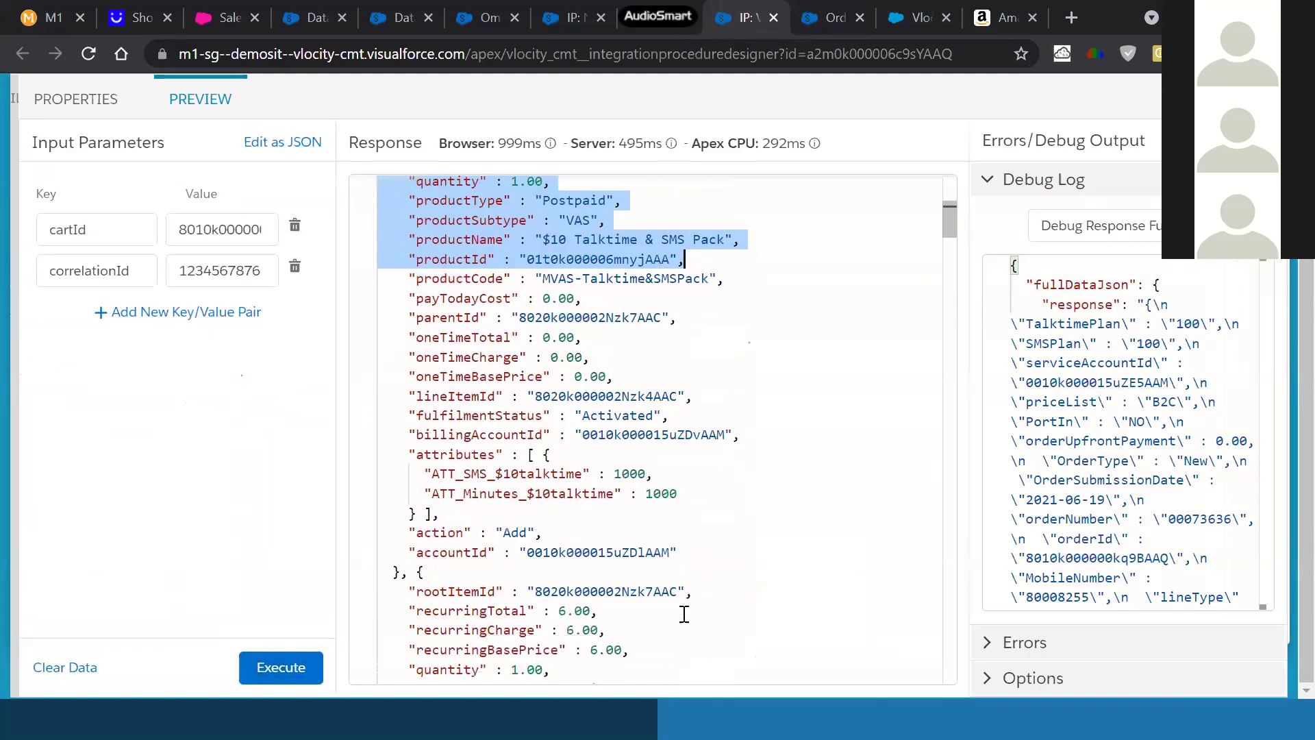
pyautogui.scroll(-15, 684, 614)
pyautogui.scroll(20, 684, 614)
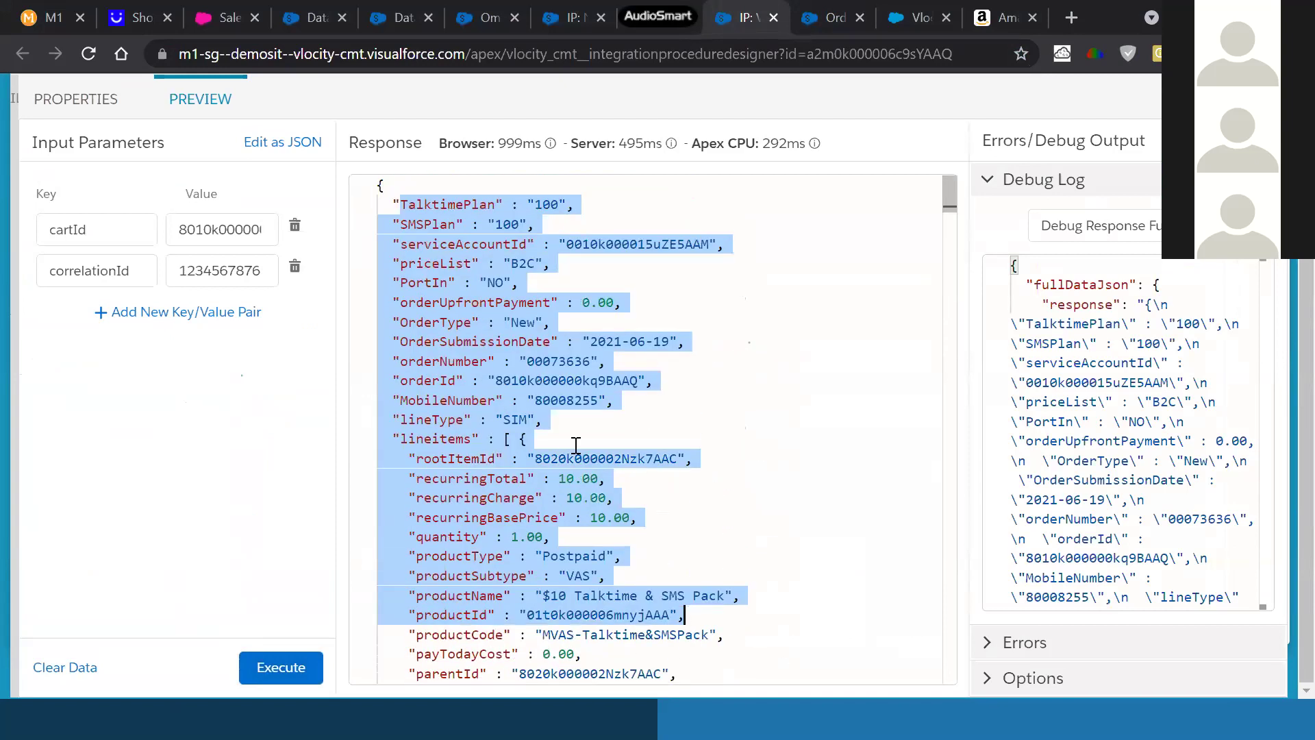
# Examine the TalktimePlan, SMSPlan and PortIn entries at the start of the cart summary response
pyautogui.click(523, 438)
pyautogui.doubleClick(440, 204)
pyautogui.doubleClick(552, 204)
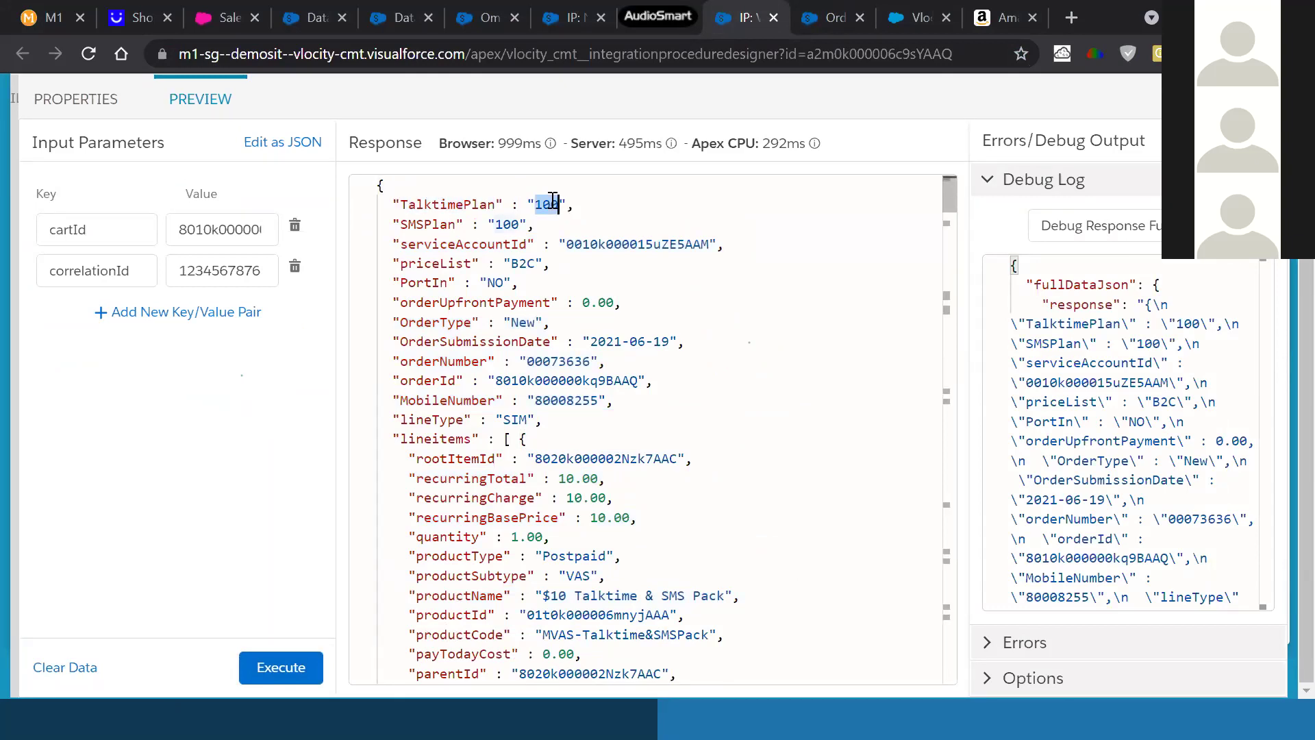
pyautogui.tripleClick(425, 224)
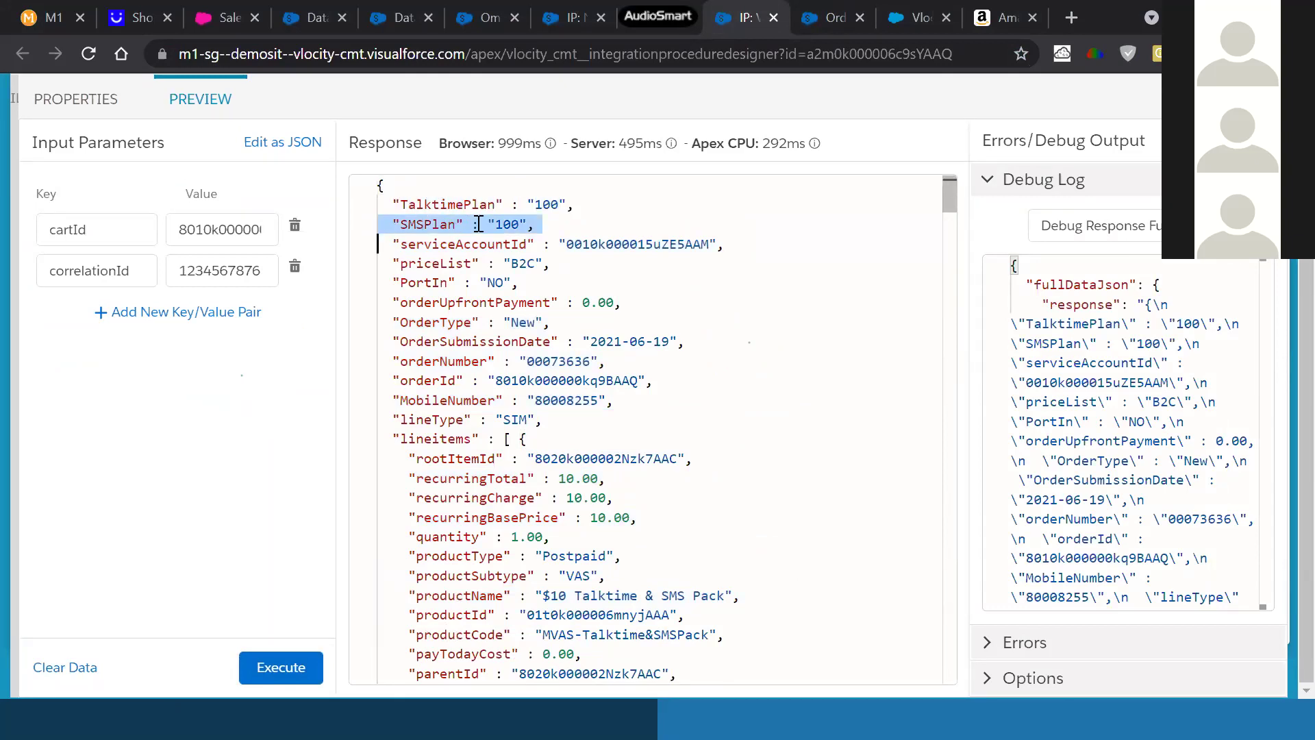
pyautogui.doubleClick(506, 226)
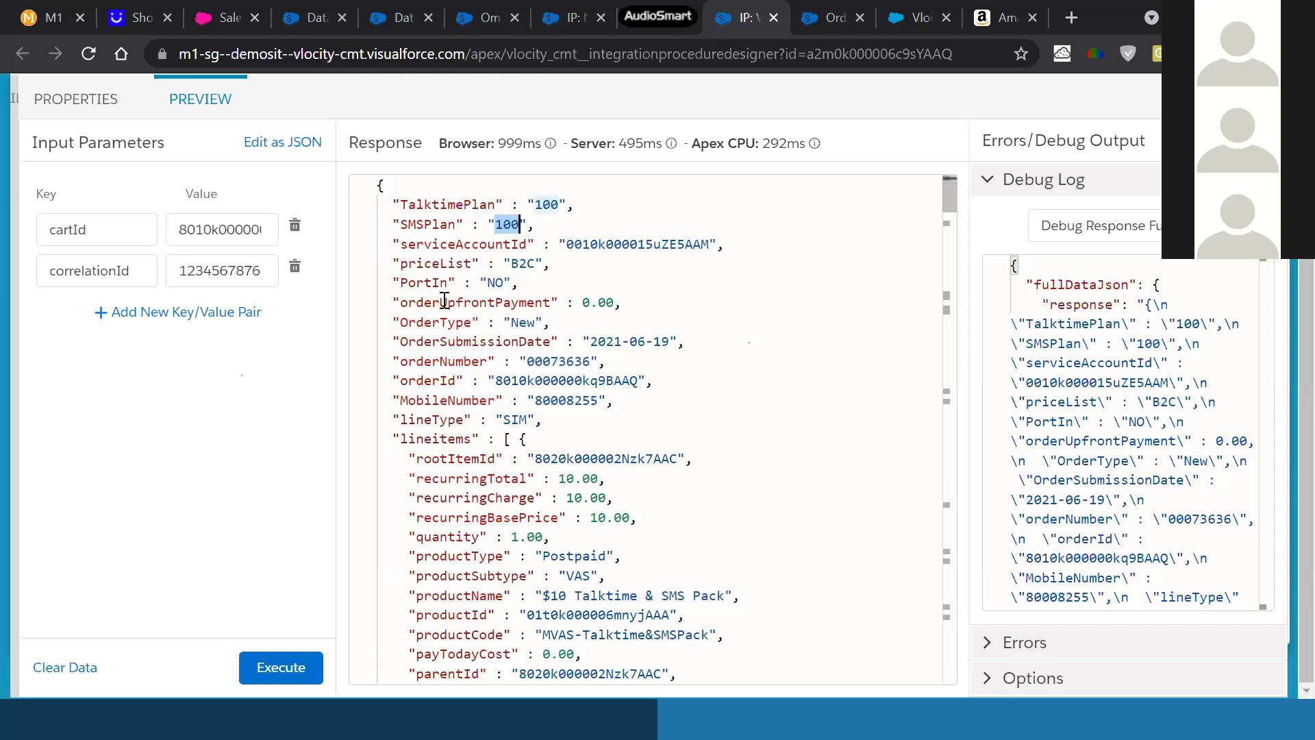
pyautogui.doubleClick(419, 282)
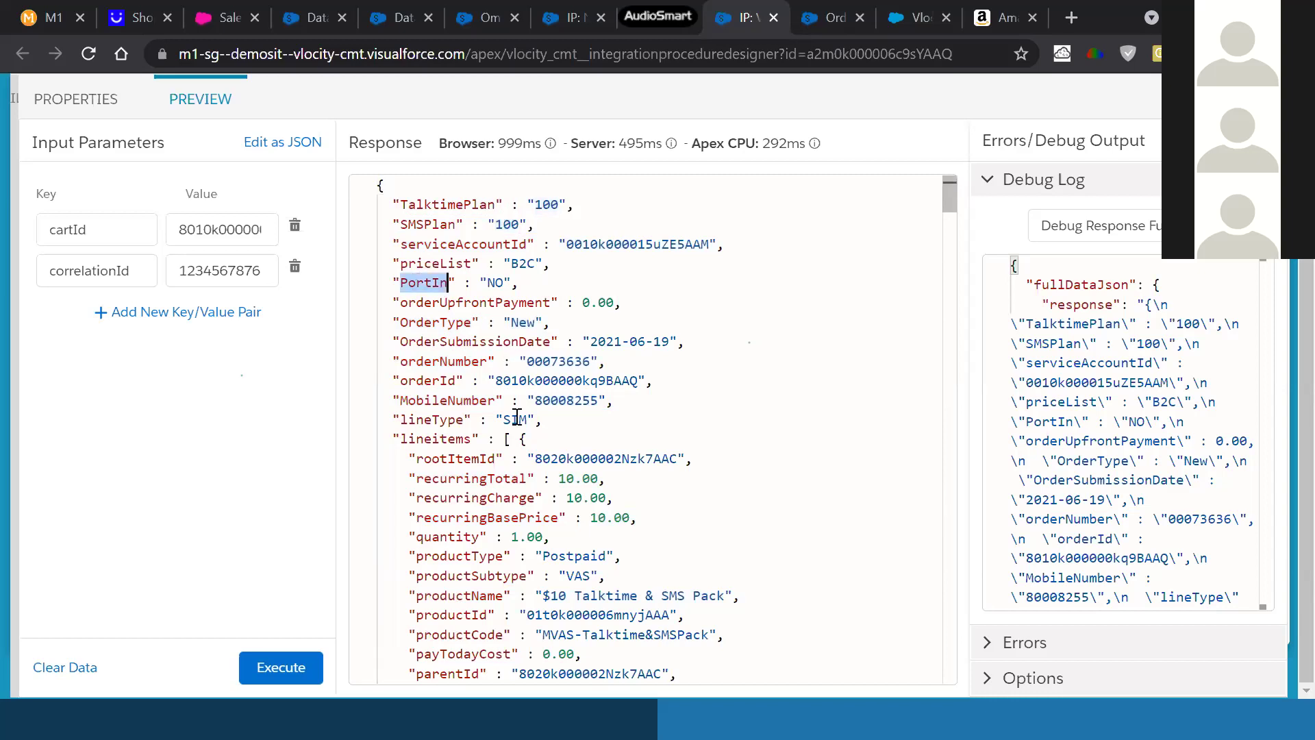
# Examine the response's lineitems, covering the product name, charges and attributes of the $10 Talktime & SMS Pack and the following item
pyautogui.scroll(-3, 517, 417)
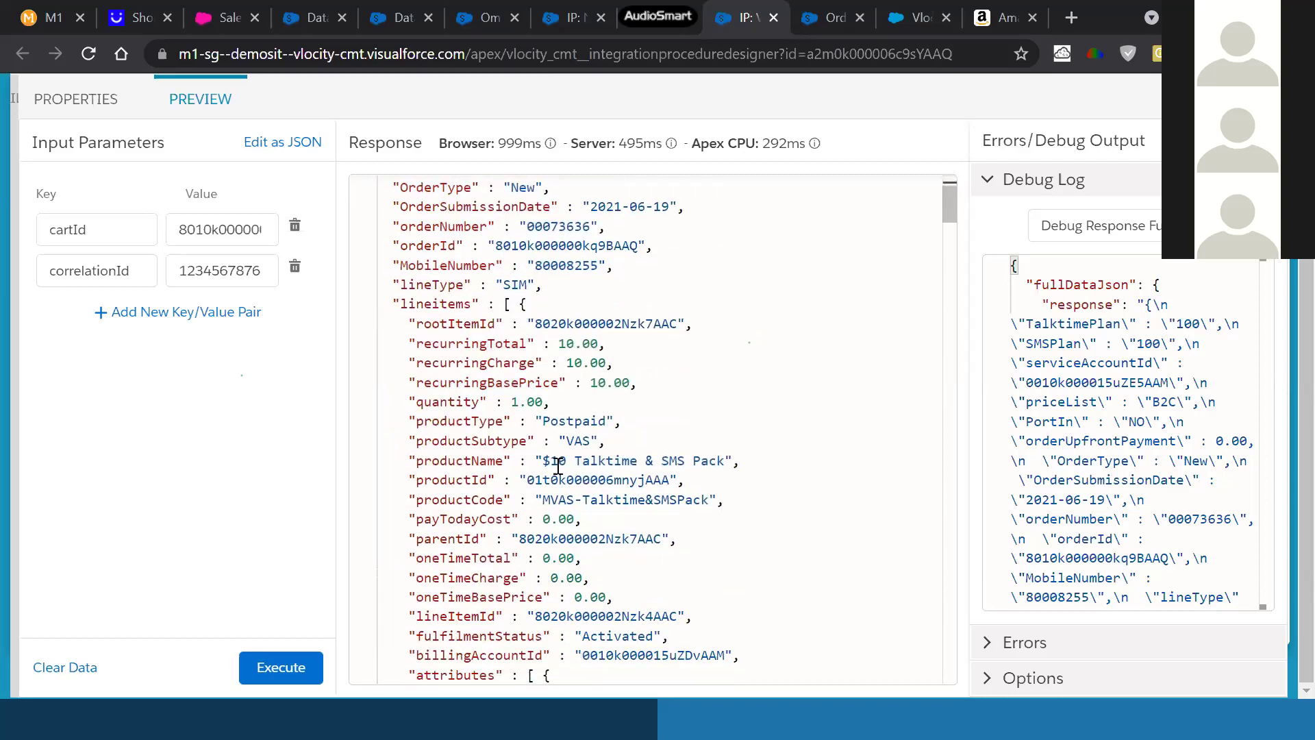
pyautogui.scroll(-1, 558, 465)
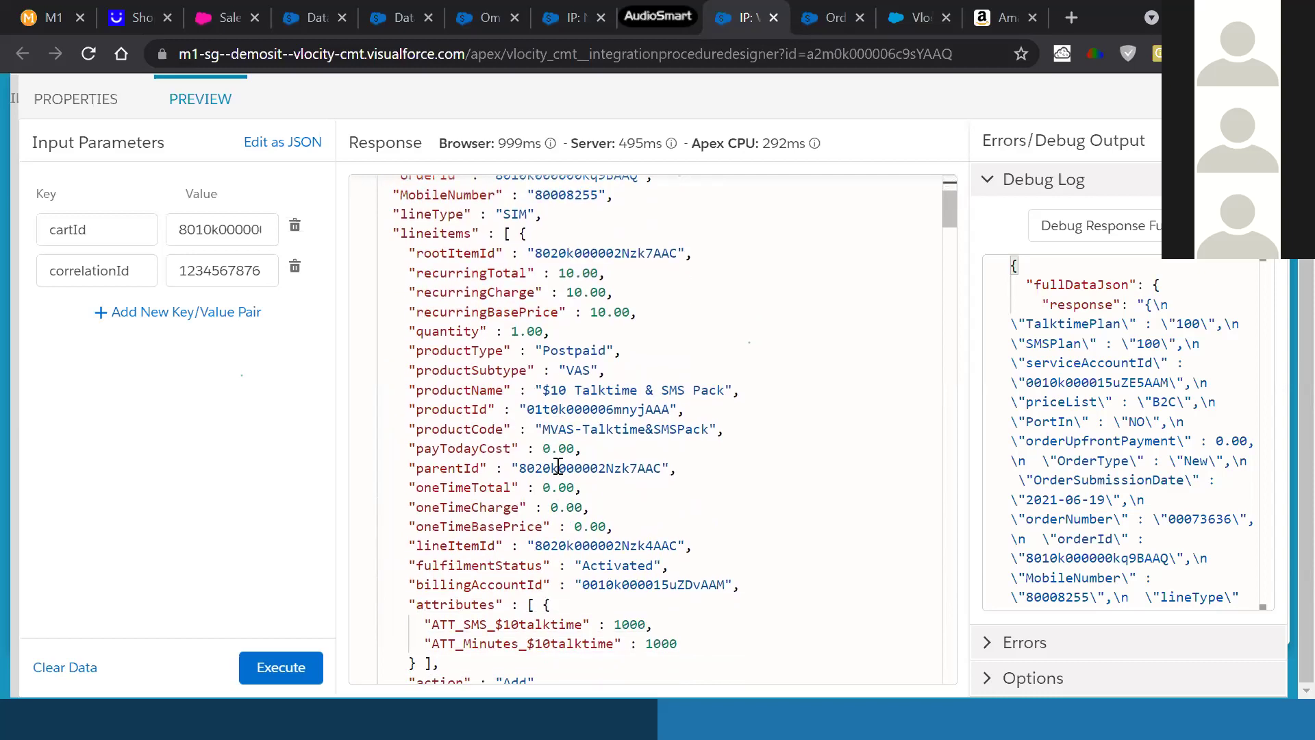
pyautogui.moveTo(559, 467); pyautogui.dragTo(550, 390)
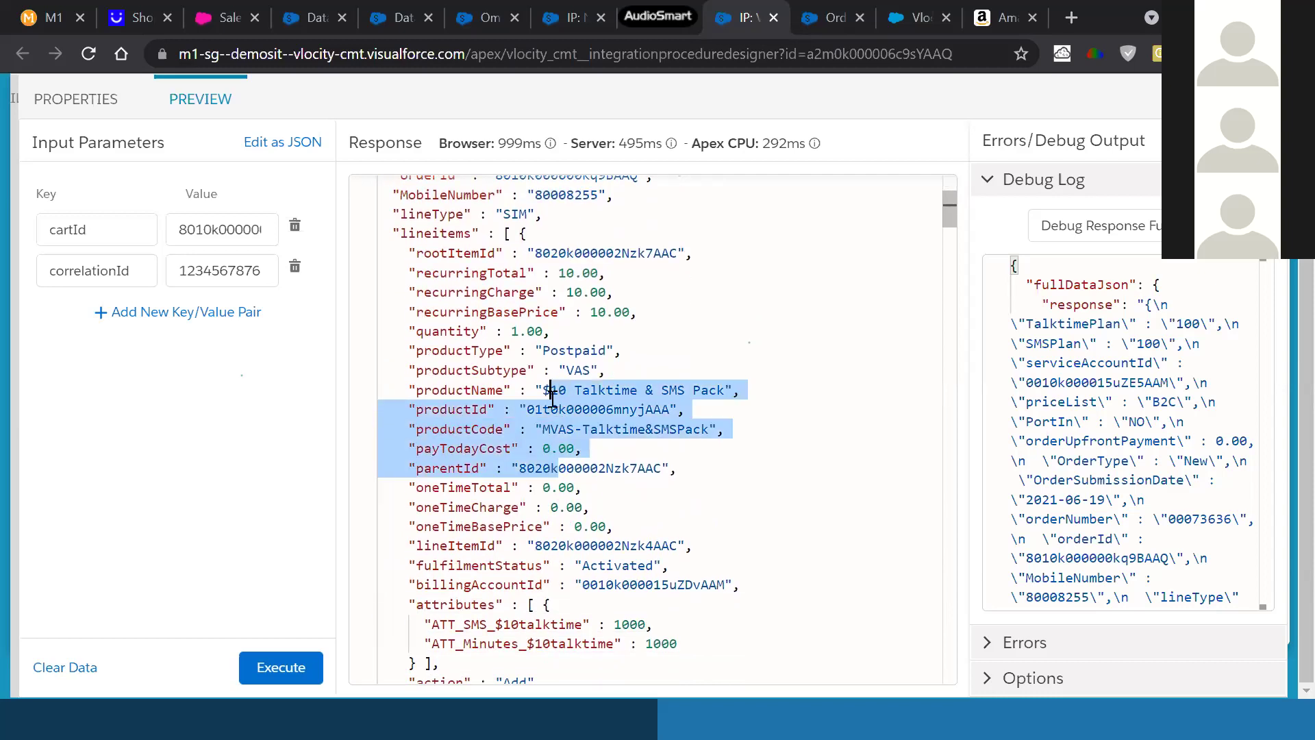
pyautogui.click(684, 394)
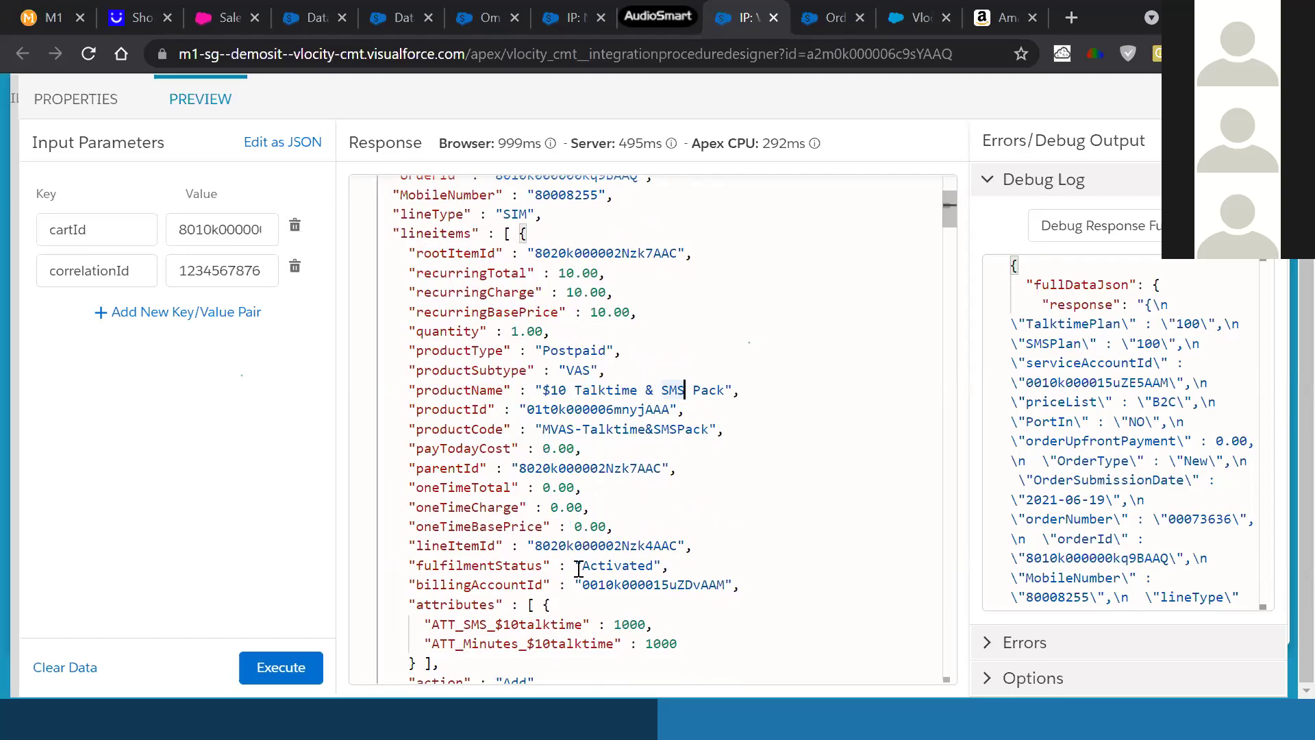
pyautogui.scroll(-2, 579, 568)
pyautogui.scroll(-2, 578, 569)
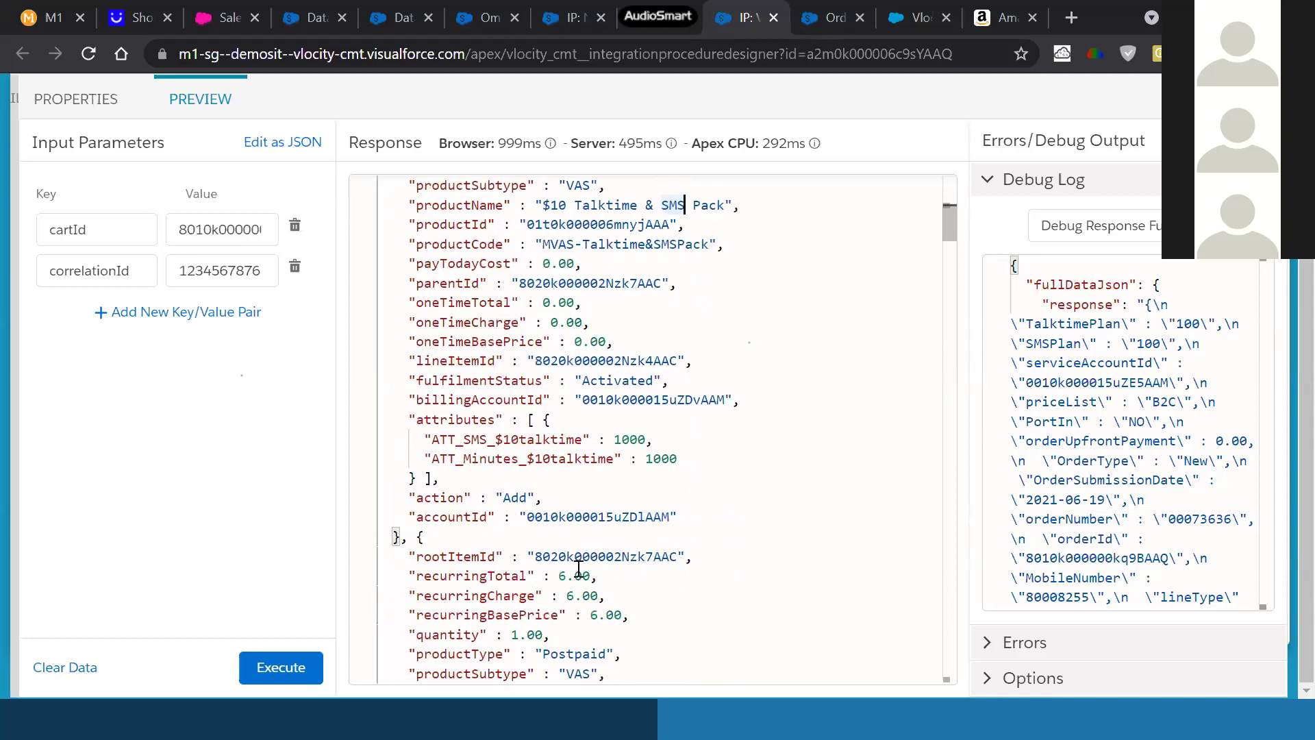
pyautogui.scroll(-3, 579, 568)
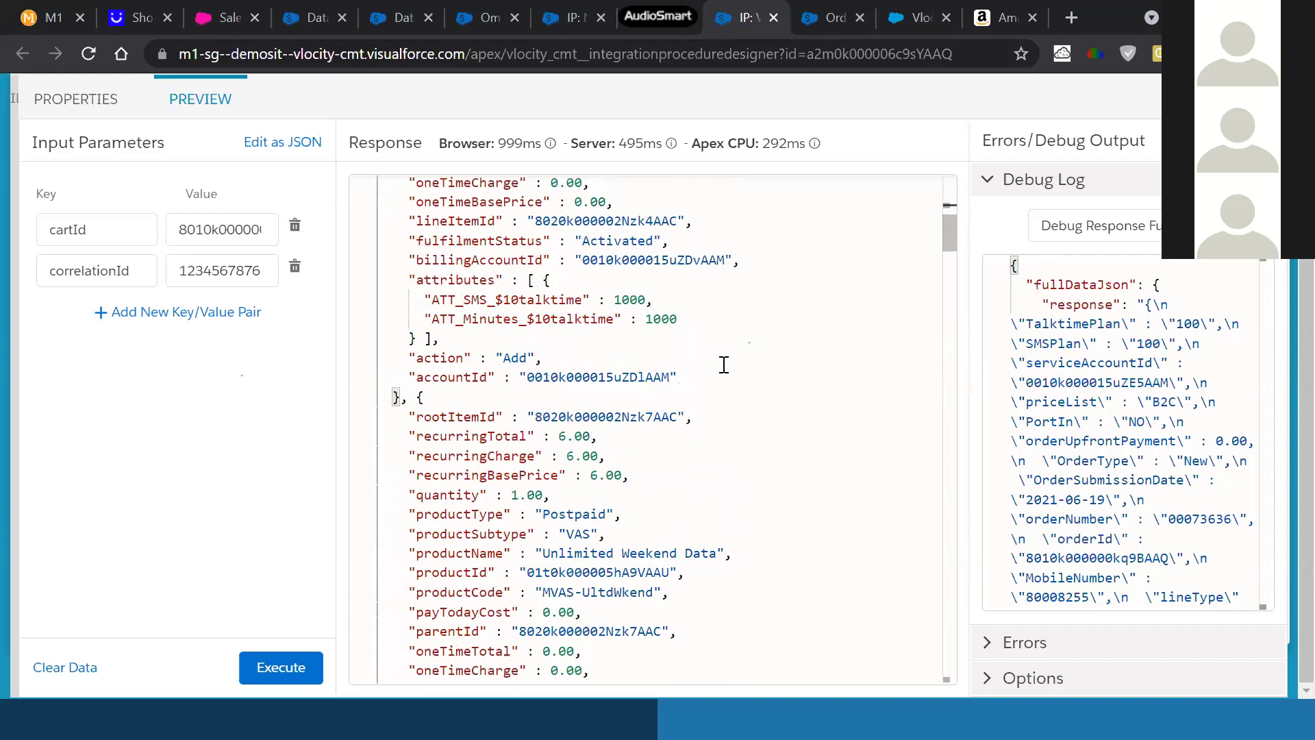
# Review the structure of VIP_M1GetCartSummary, and switch to the integration procedure containing GetAvailableNumbers to show its structure
pyautogui.click(72, 103)
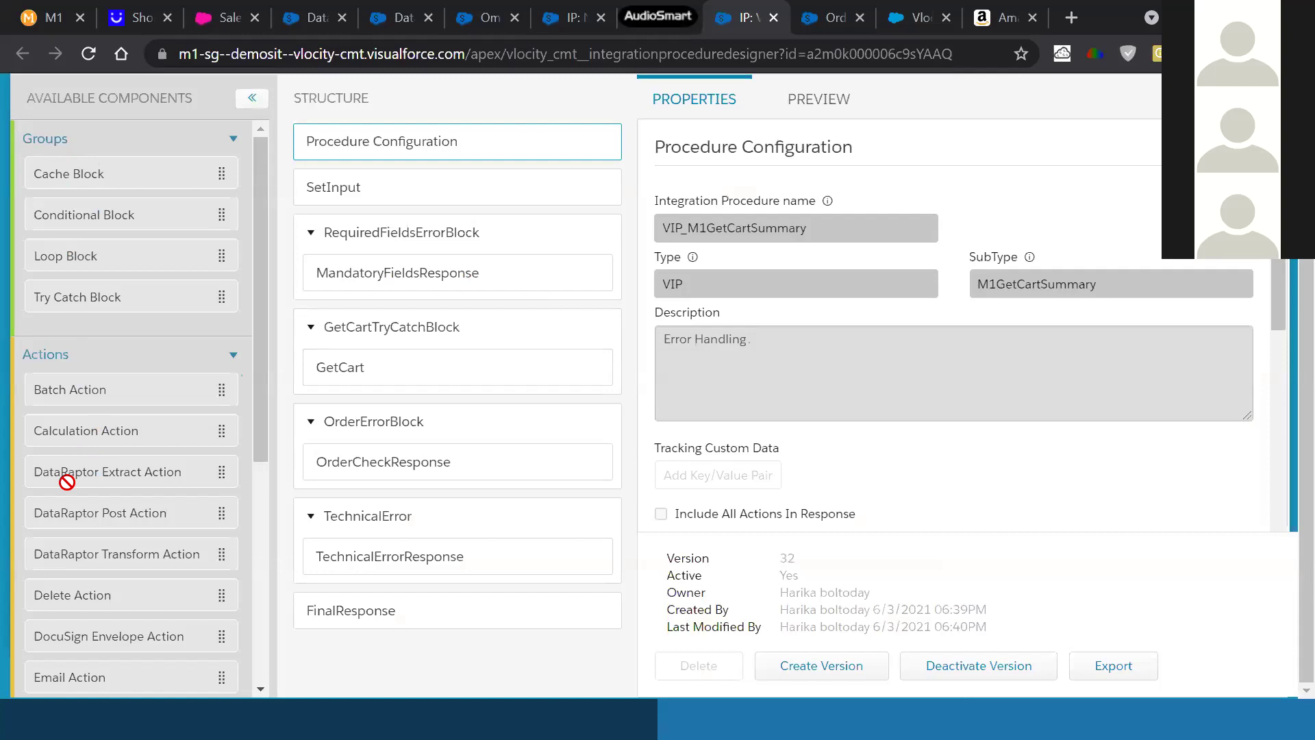
pyautogui.moveTo(422, 252)
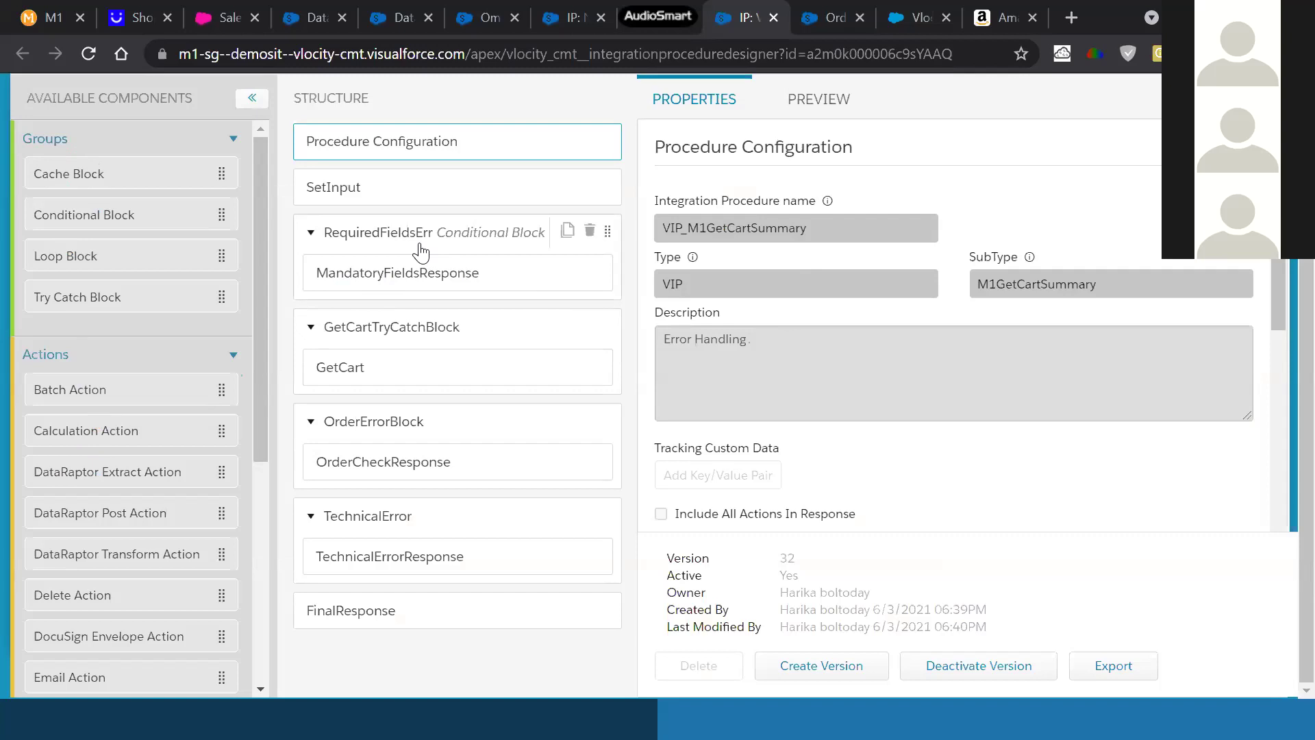
pyautogui.click(572, 20)
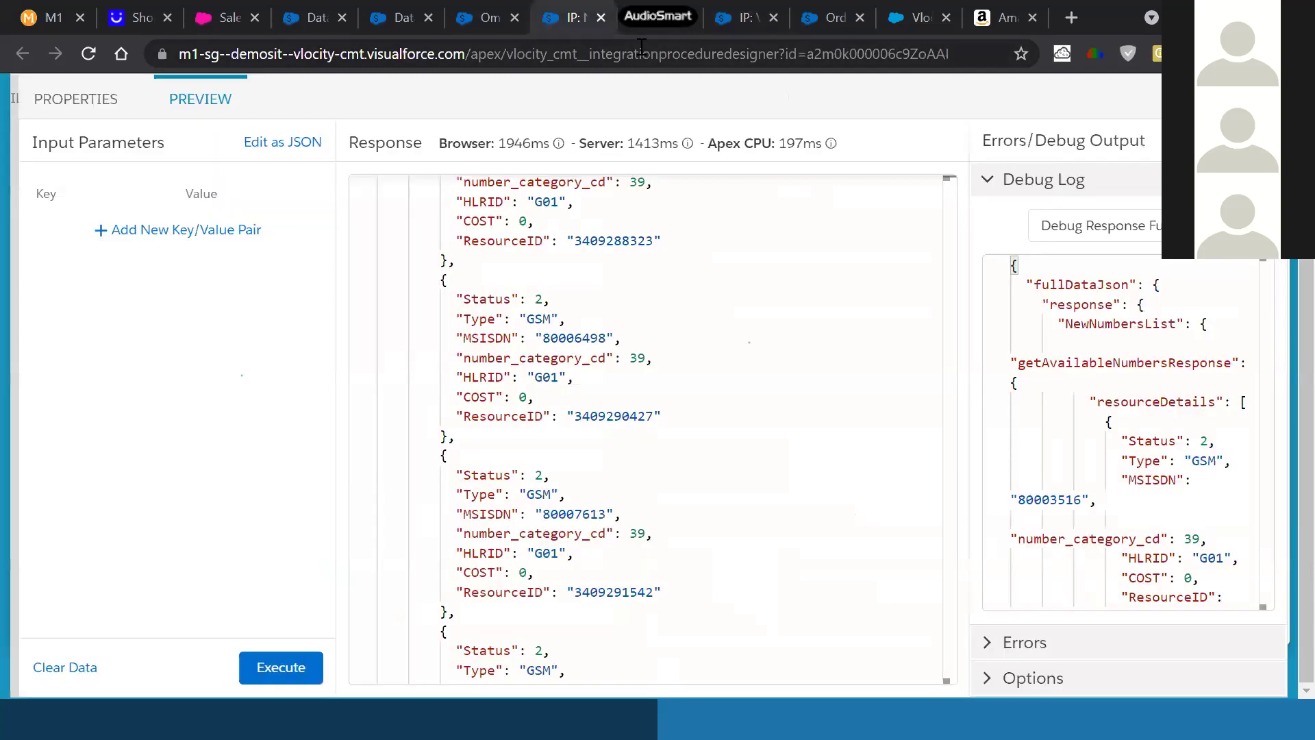
pyautogui.click(69, 100)
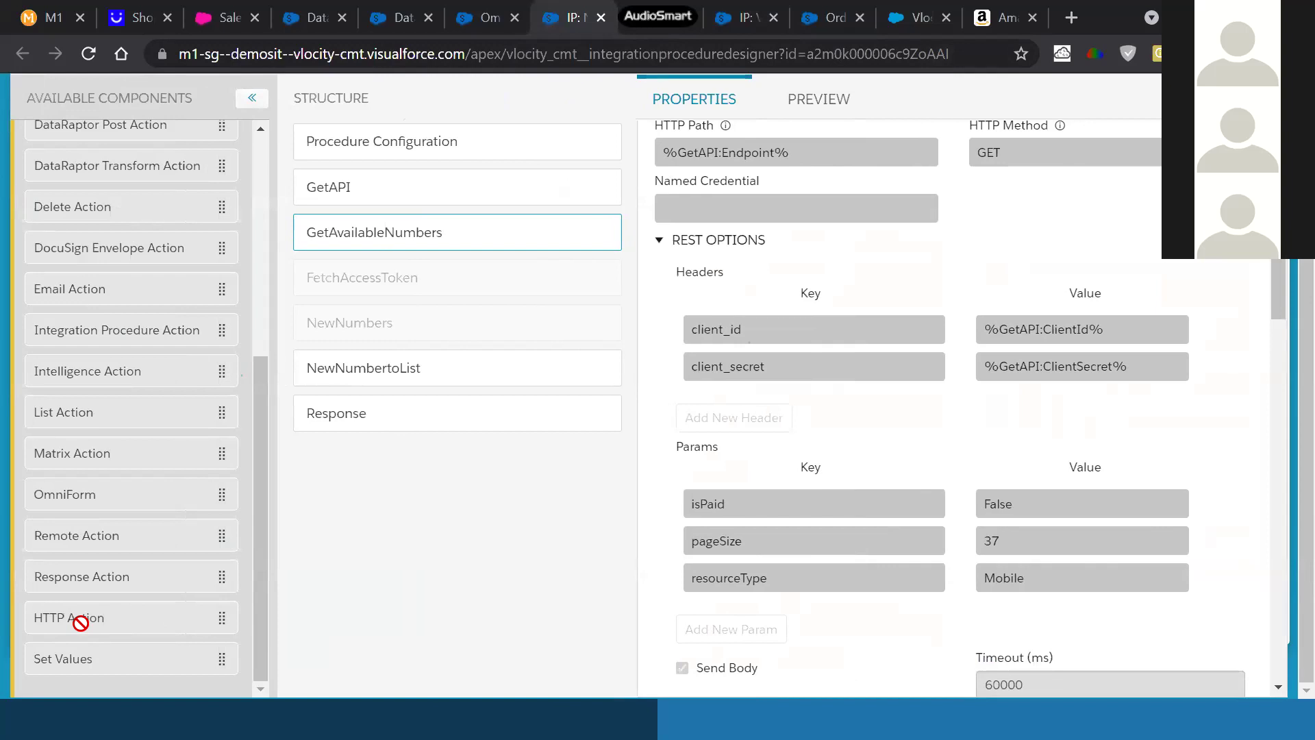
# Browse the available groups and actions for integration procedures, from Cache Block to HTTP Action and Set Values
pyautogui.moveTo(81, 623); pyautogui.dragTo(908, 283)
pyautogui.moveTo(908, 283); pyautogui.dragTo(115, 276)
pyautogui.scroll(3, 113, 322)
pyautogui.scroll(3, 114, 321)
pyautogui.scroll(-5, 93, 485)
pyautogui.scroll(5, 113, 277)
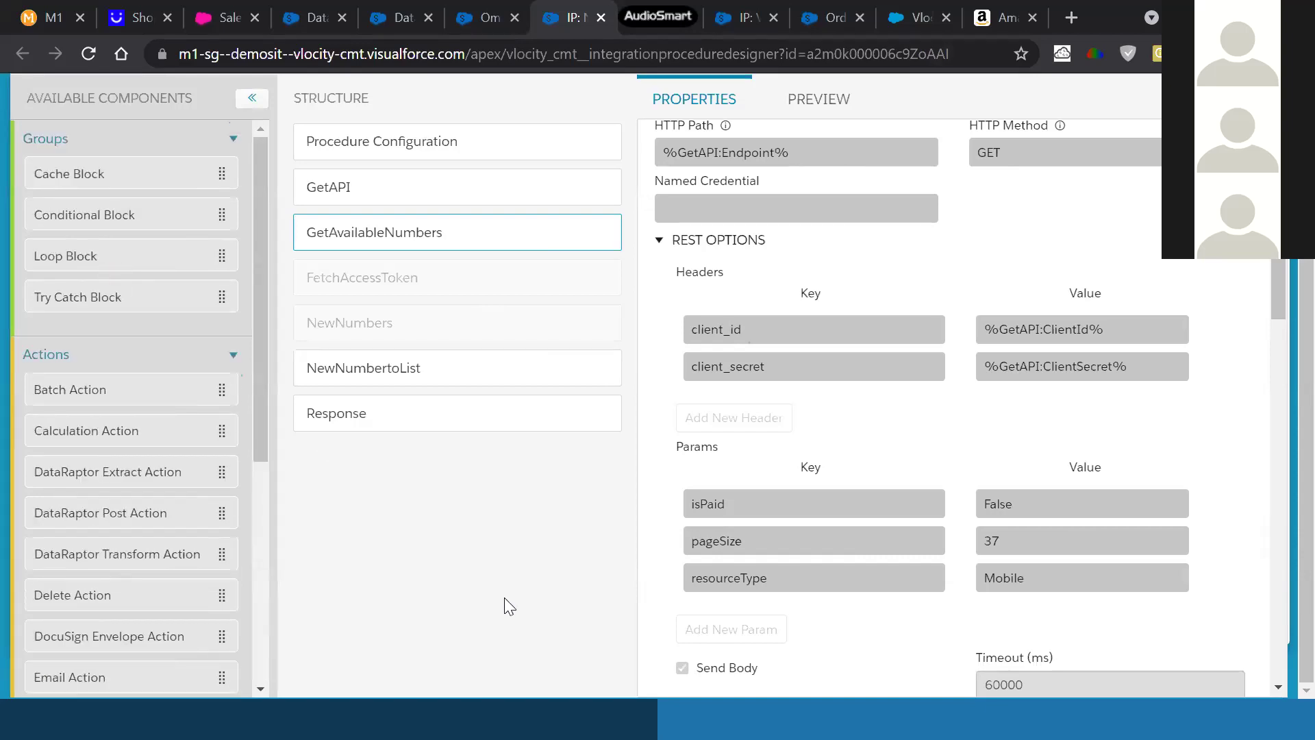
# Switch to the presentation's Vlocity Components slide, look at its tool lists and return to the M1 shop in the browser
pyautogui.hotkey('alt', 'Tab')
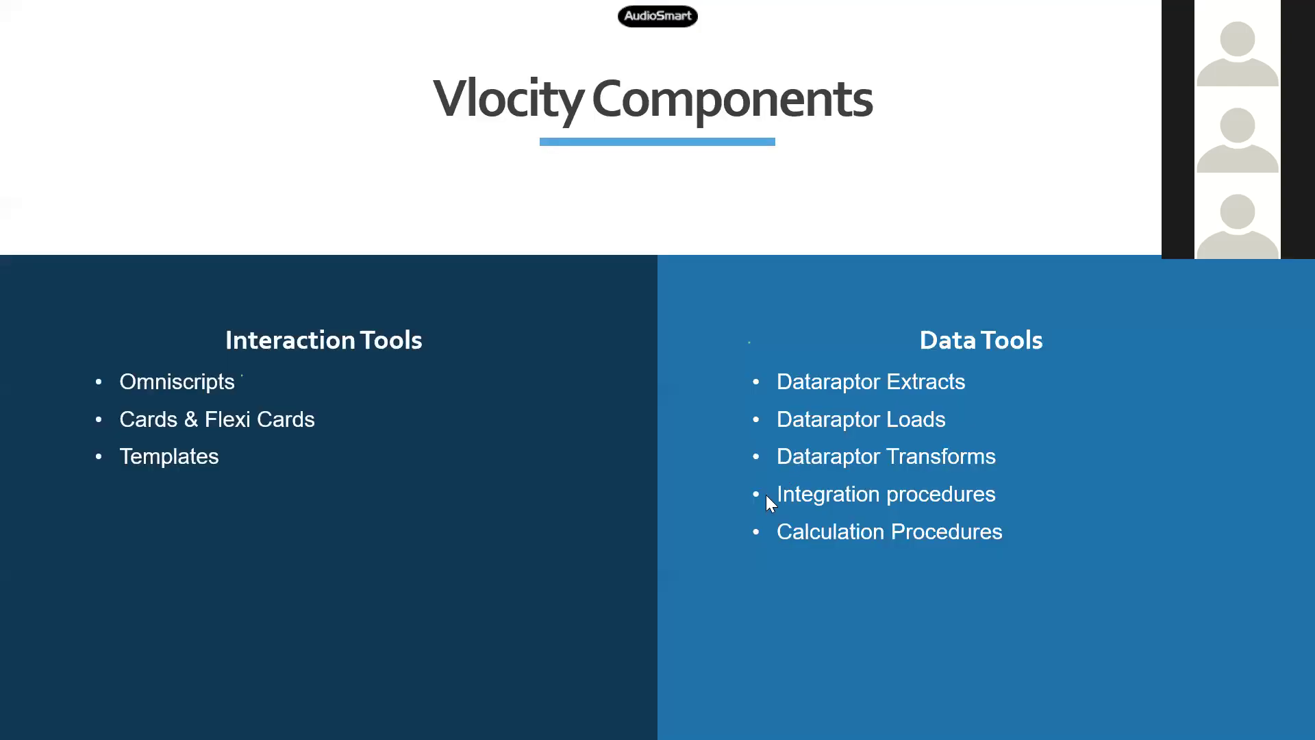
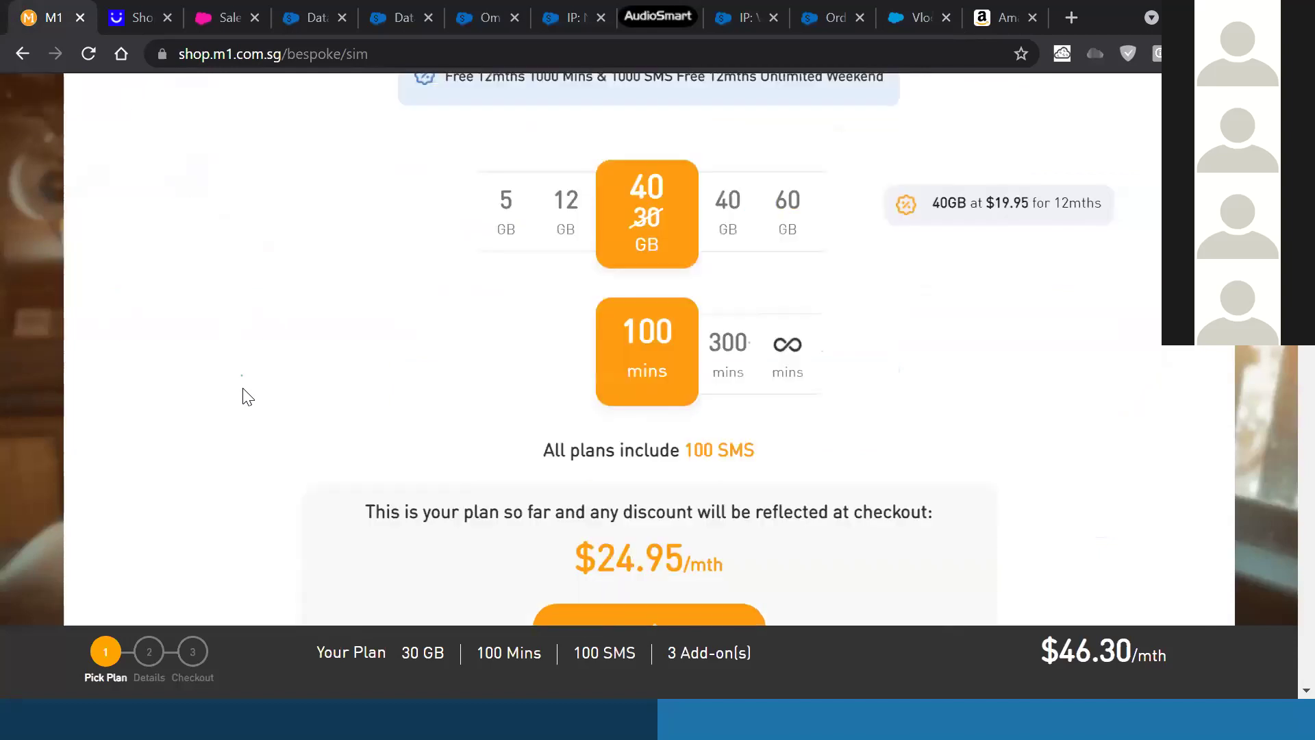
pyautogui.hotkey('alt', 'Tab')
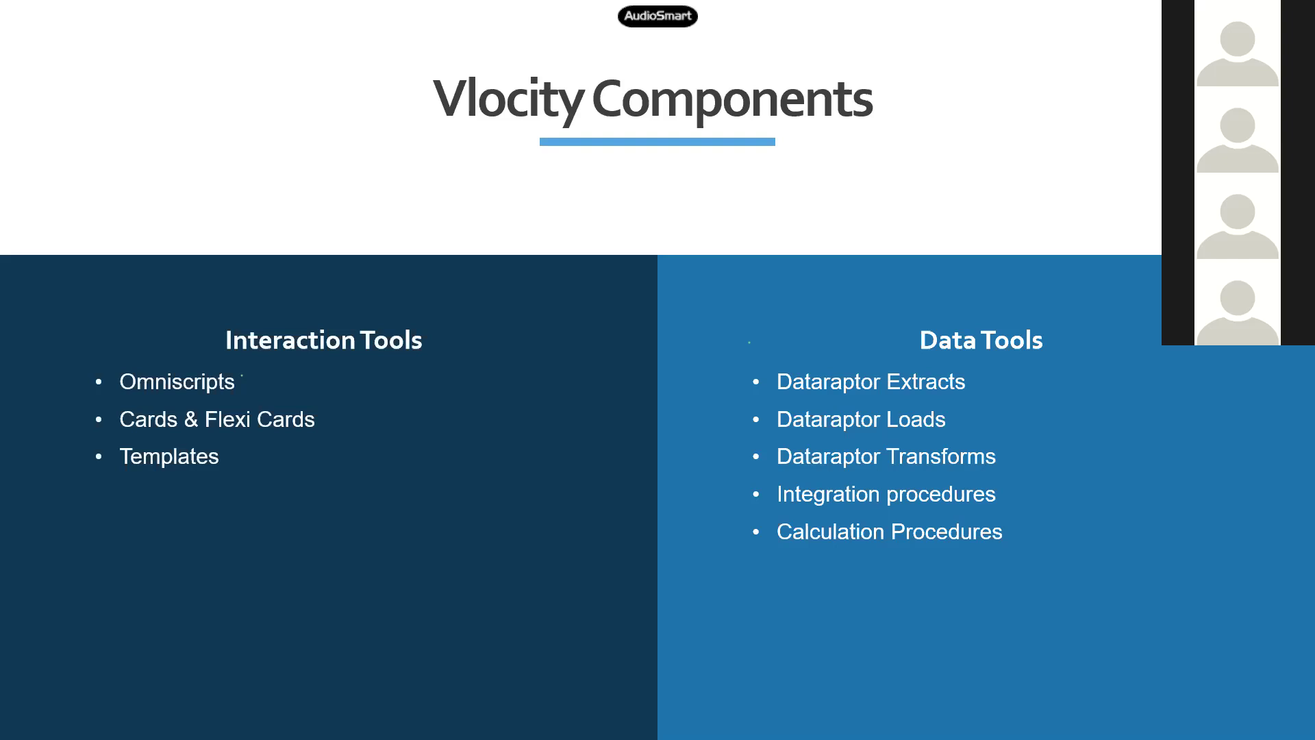
pyautogui.hotkey('alt', 'Tab')
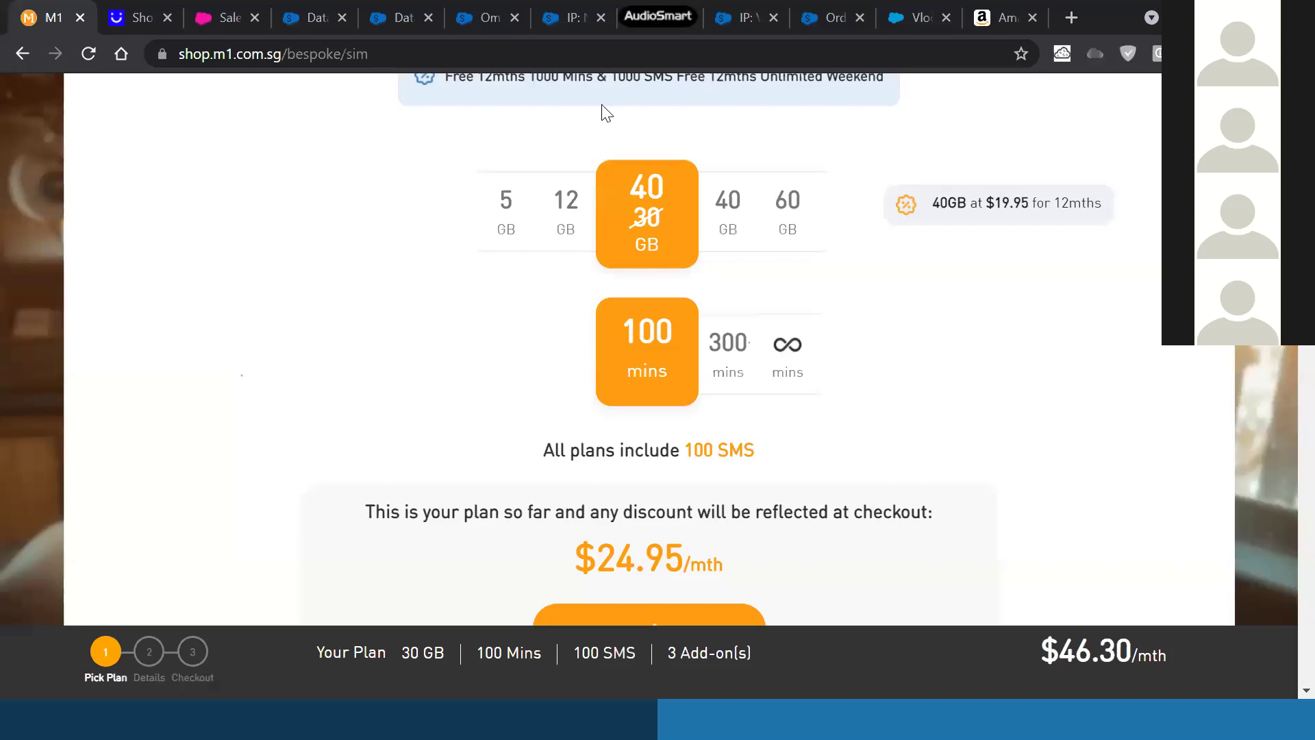
# Switch through VIP_M1GetCartSummary to VIP_MACD_CreateAndSubmitOrder and examine its nested blocks down to VerifyBARUNBAR and CheckIDD
pyautogui.click(730, 26)
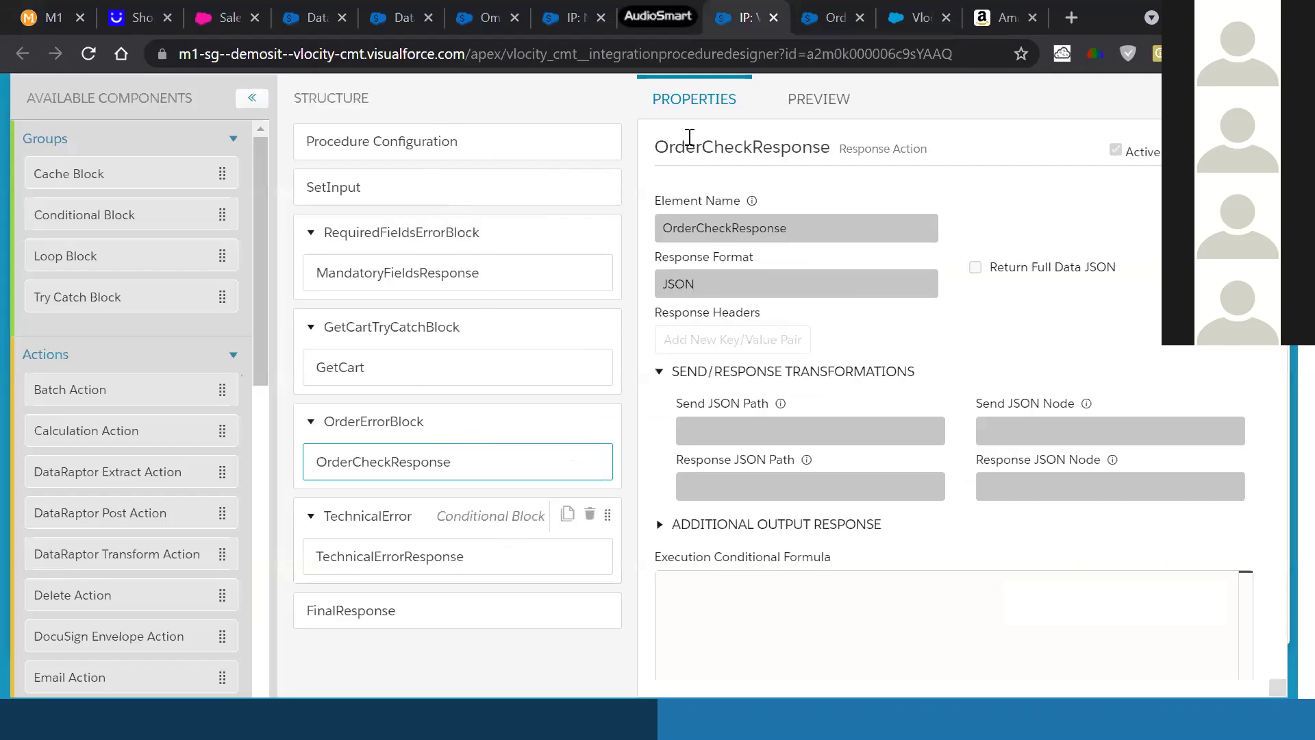
pyautogui.moveTo(649, 37)
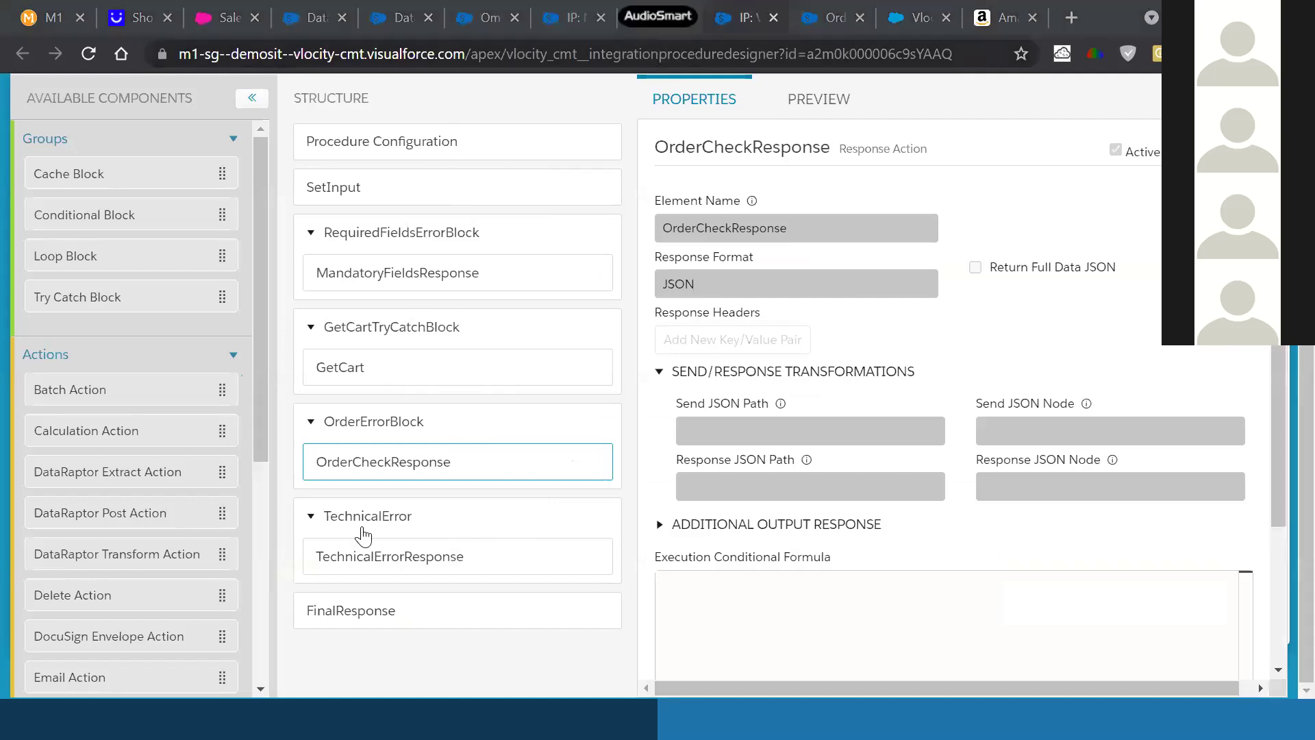
pyautogui.hotkey('ctrl', 'Tab')
pyautogui.scroll(-5, 363, 536)
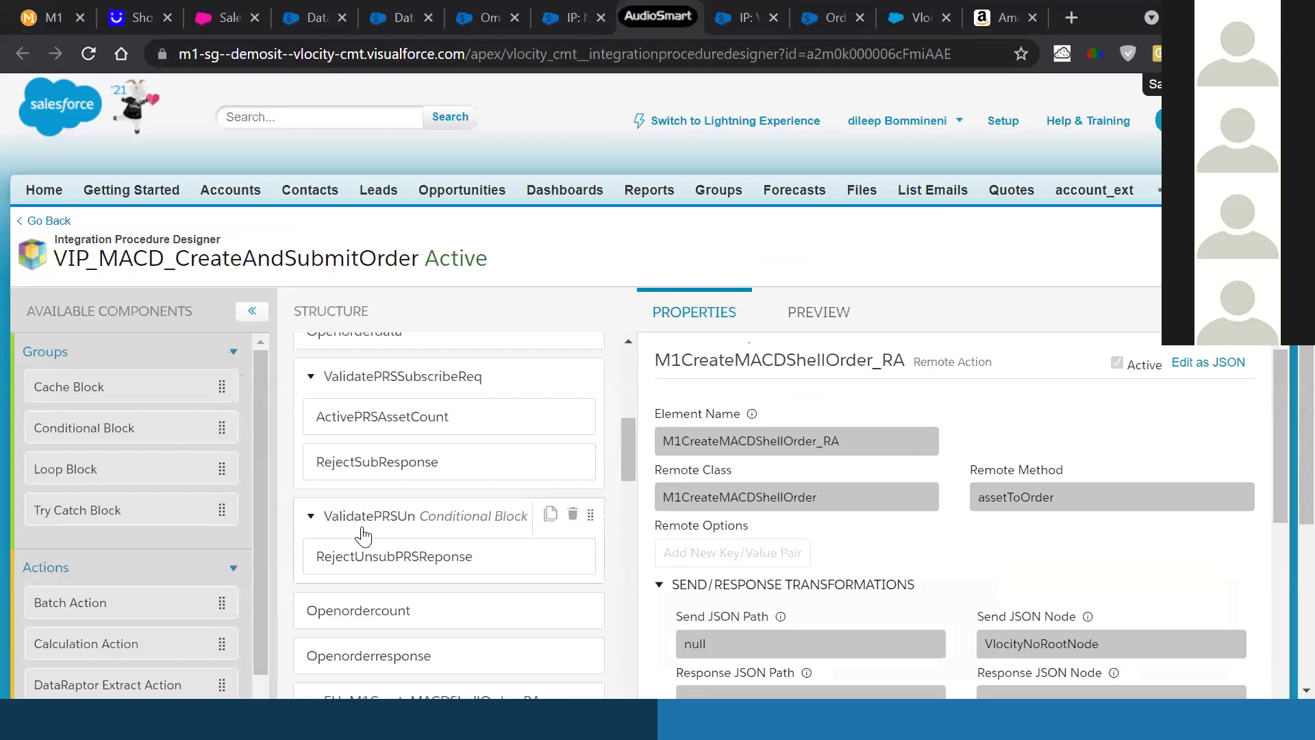
pyautogui.scroll(-5, 363, 535)
pyautogui.scroll(-5, 360, 535)
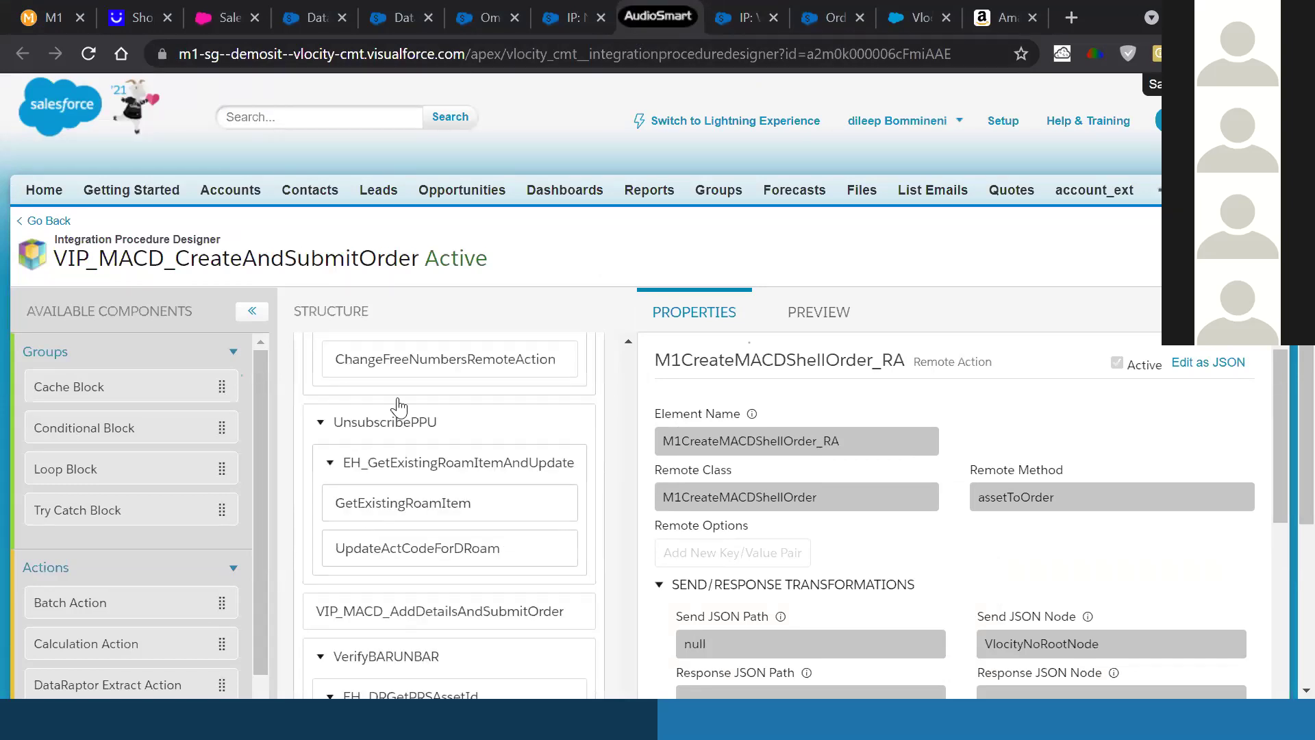
pyautogui.scroll(-5, 425, 335)
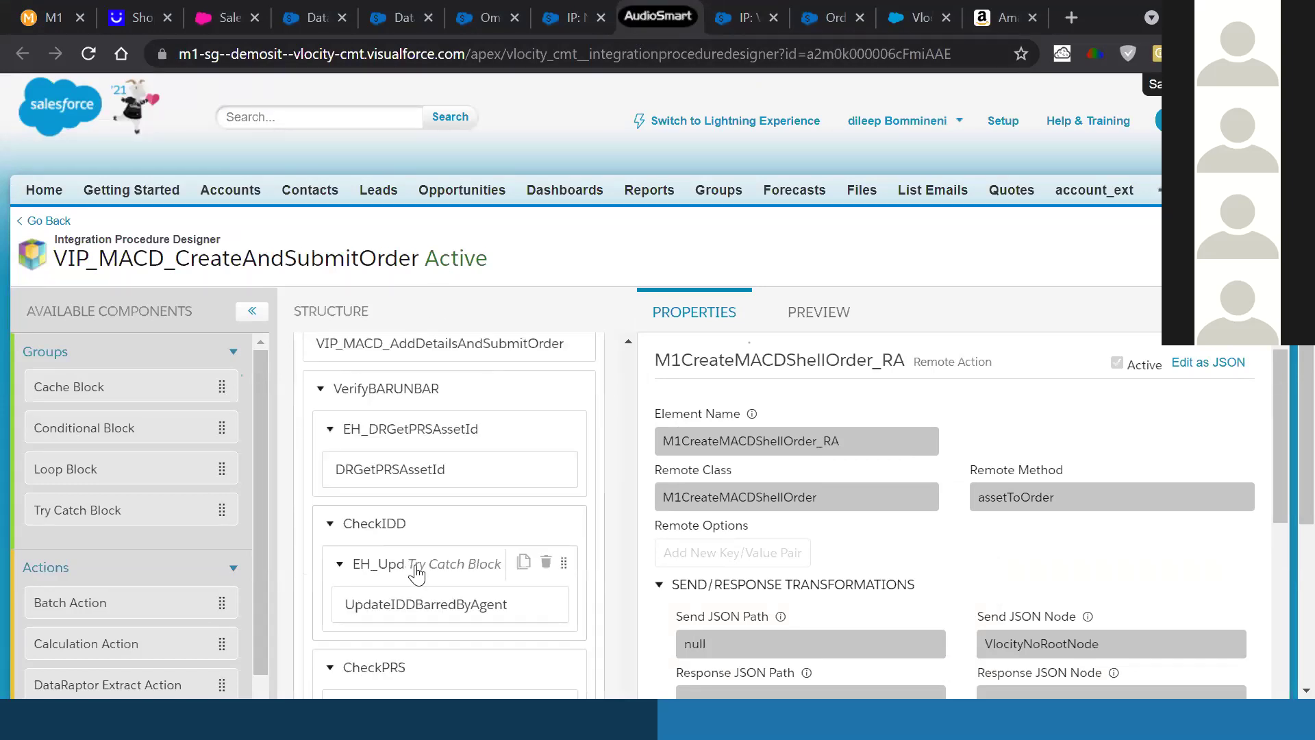
pyautogui.scroll(3, 417, 574)
pyautogui.scroll(1, 419, 654)
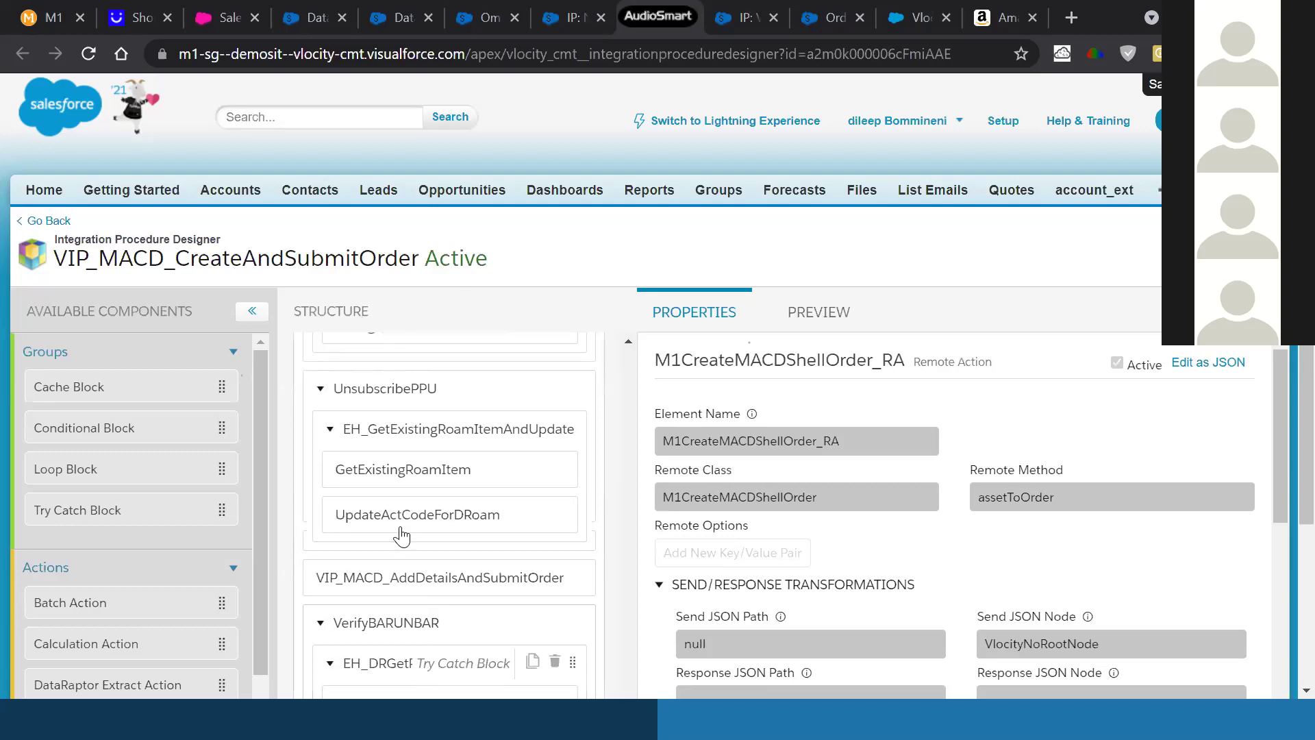
pyautogui.scroll(-1, 404, 534)
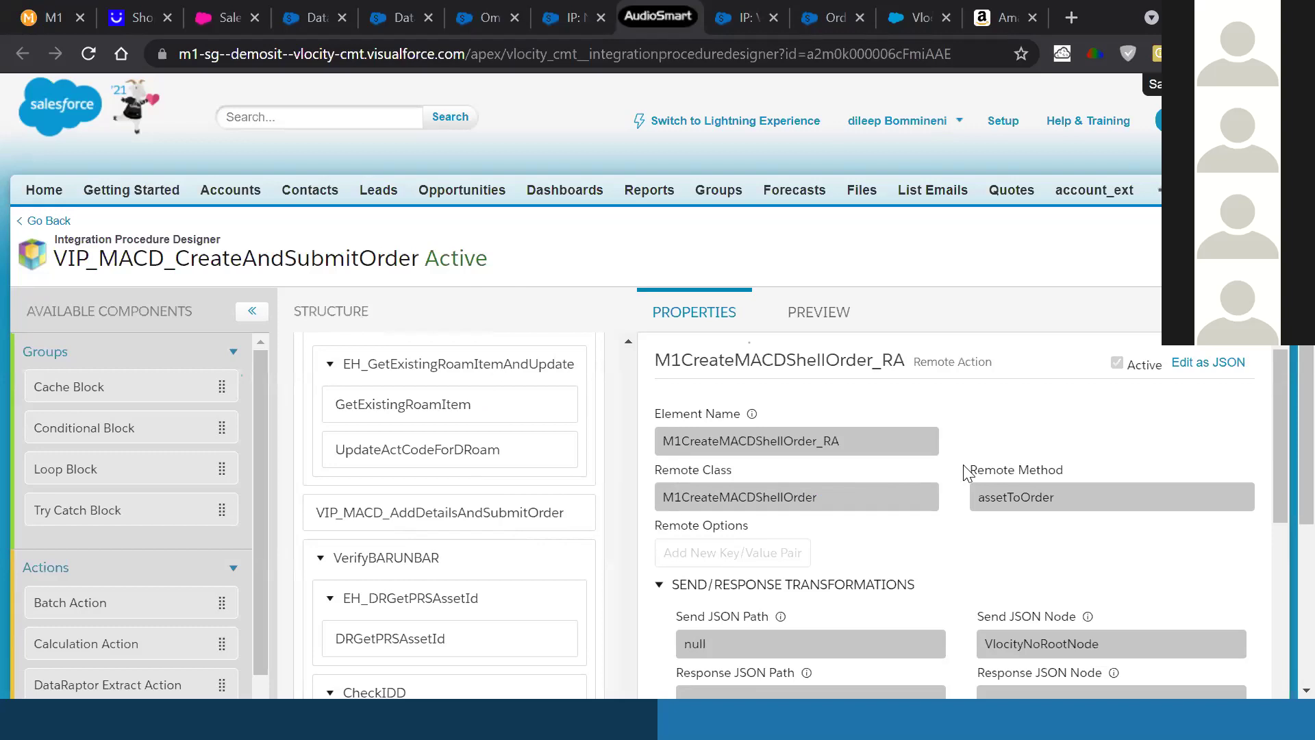
# Examine the additional inputs of the M1CreateMACDShellOrder_RA remote action and the list of available actions down to Set Values
pyautogui.scroll(-3, 964, 471)
pyautogui.scroll(-3, 964, 473)
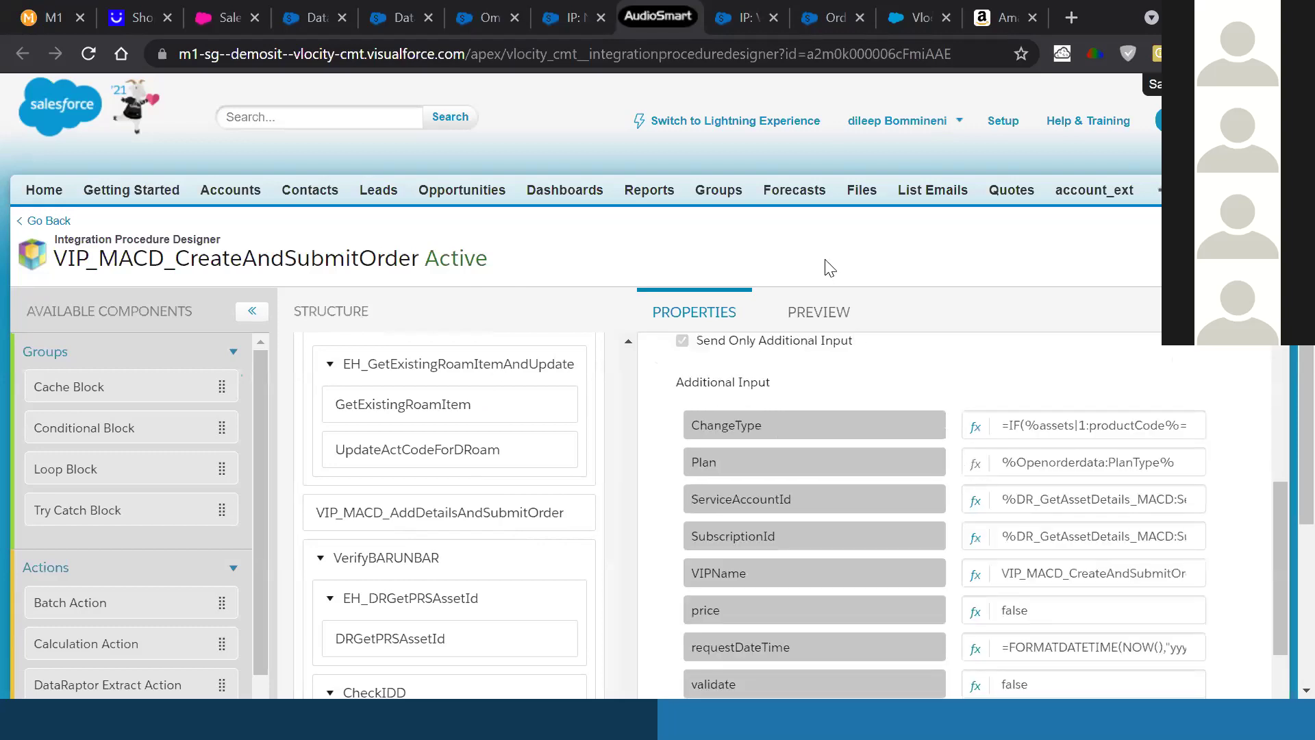
pyautogui.scroll(-3, 787, 322)
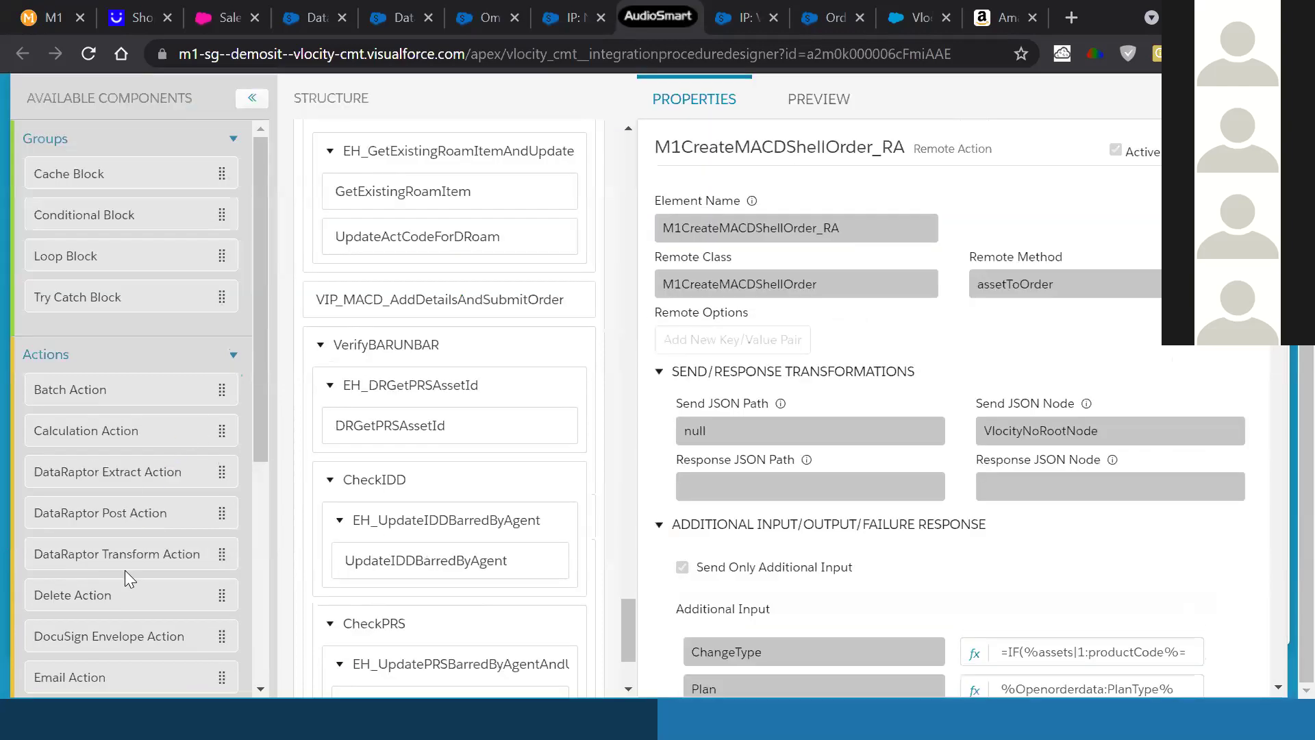
pyautogui.scroll(-5, 124, 579)
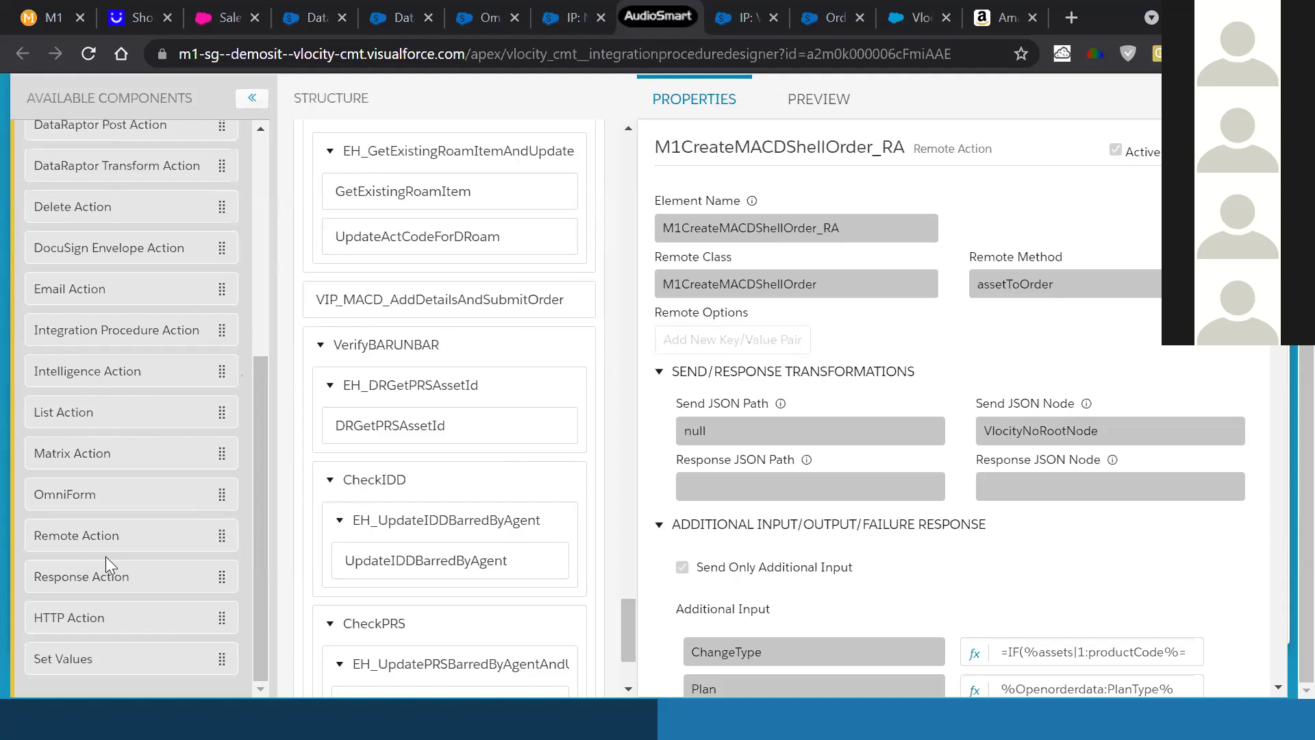
# Open the VerifyBARUNBAR conditional block and examine its execution conditional formula
pyautogui.scroll(5, 105, 556)
pyautogui.moveTo(105, 556); pyautogui.dragTo(528, 370)
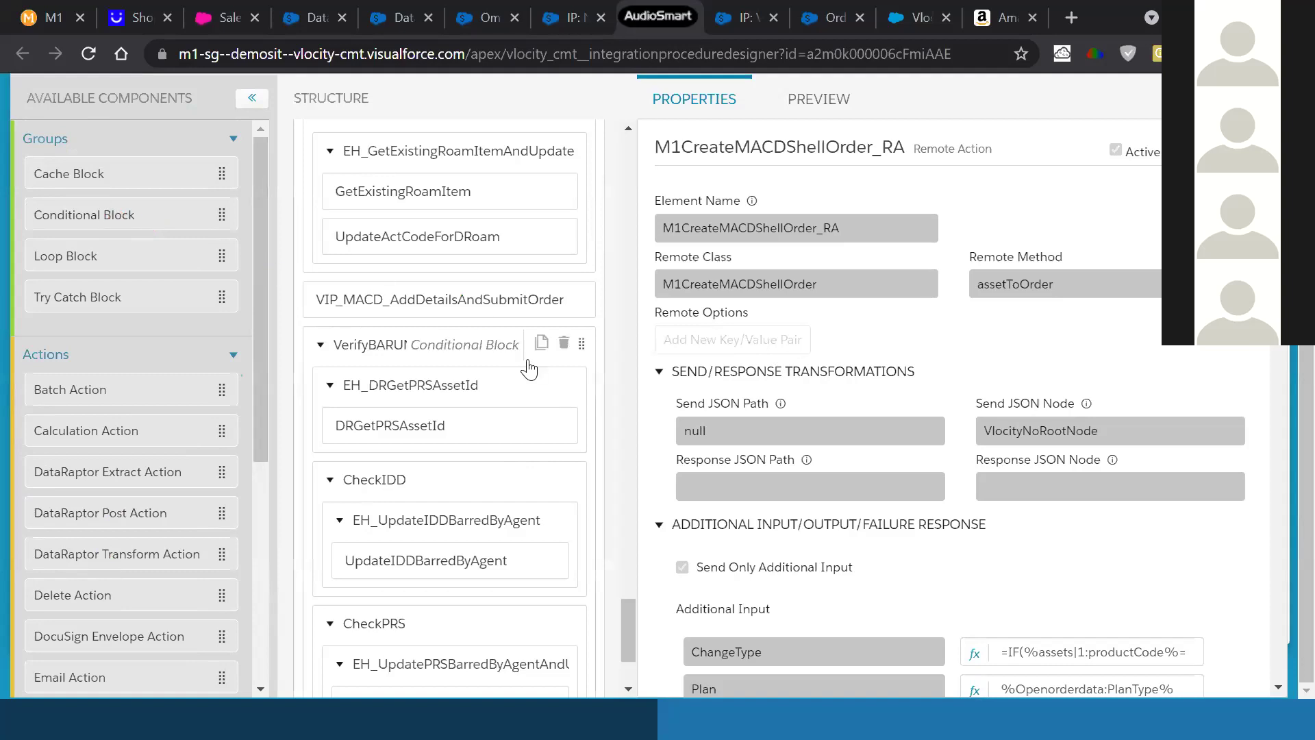
pyautogui.click(465, 360)
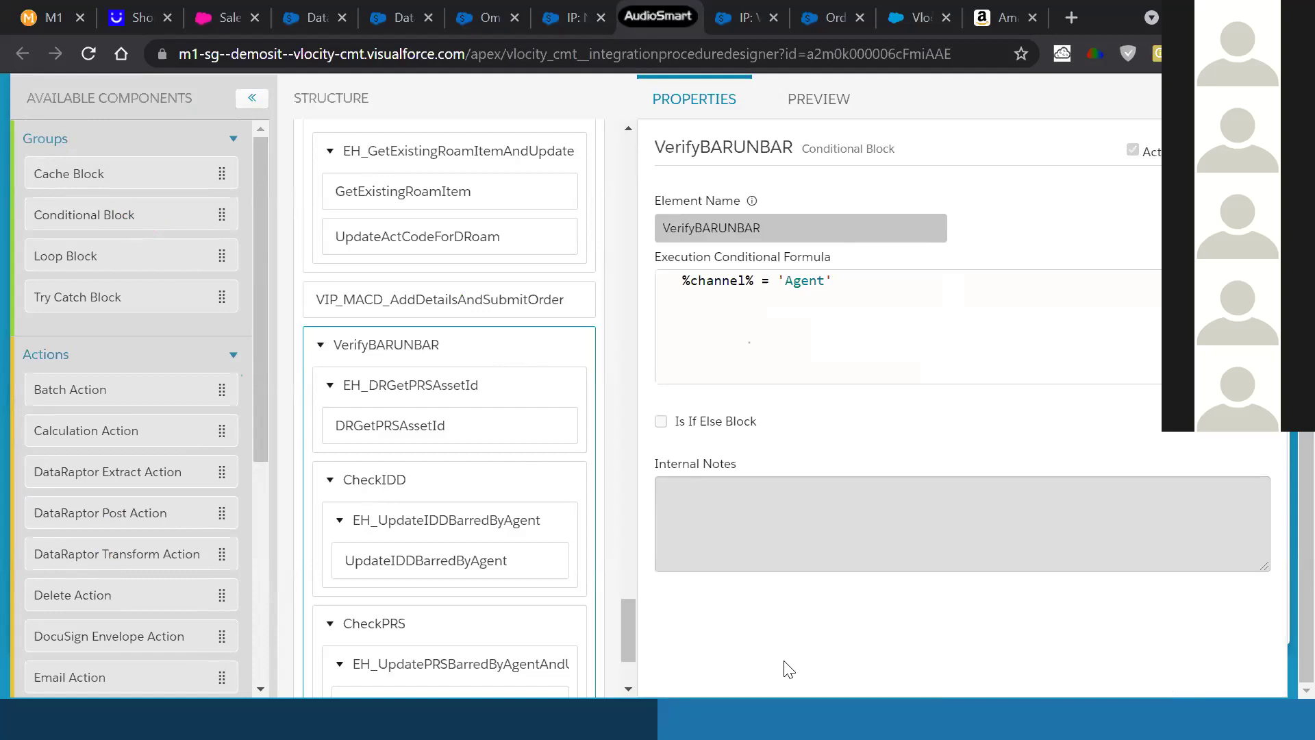
pyautogui.moveTo(786, 673); pyautogui.dragTo(789, 609)
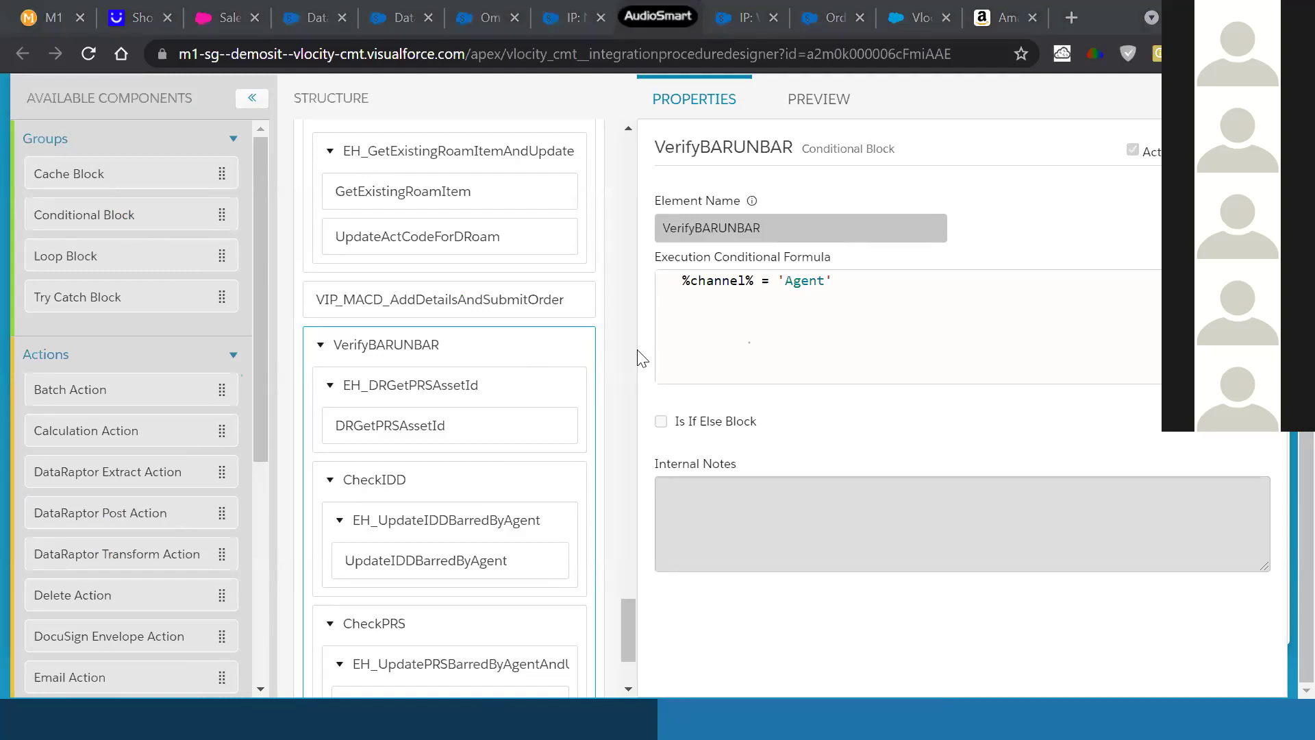
pyautogui.moveTo(513, 348)
# Switch to the Visible smartphone shop and look over its brand filters and phone offers
pyautogui.hotkey('ctrl', '2')
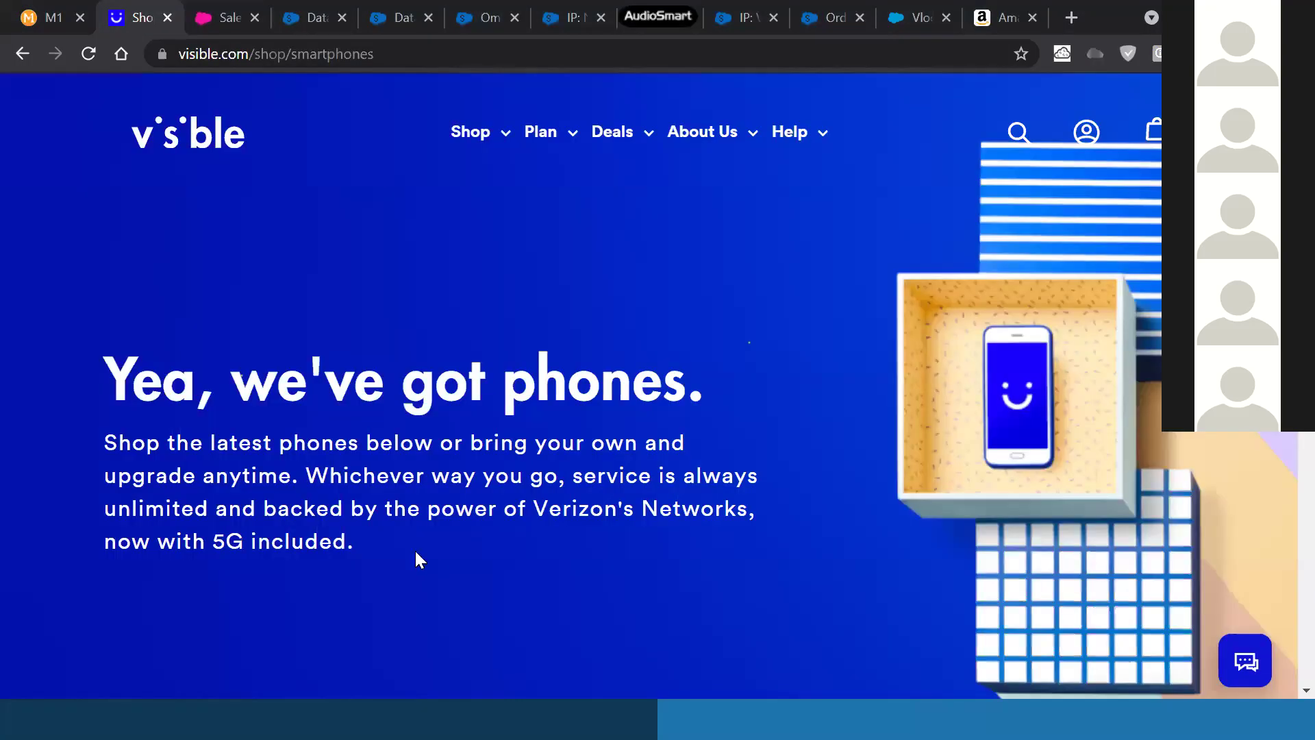
pyautogui.scroll(-8, 420, 559)
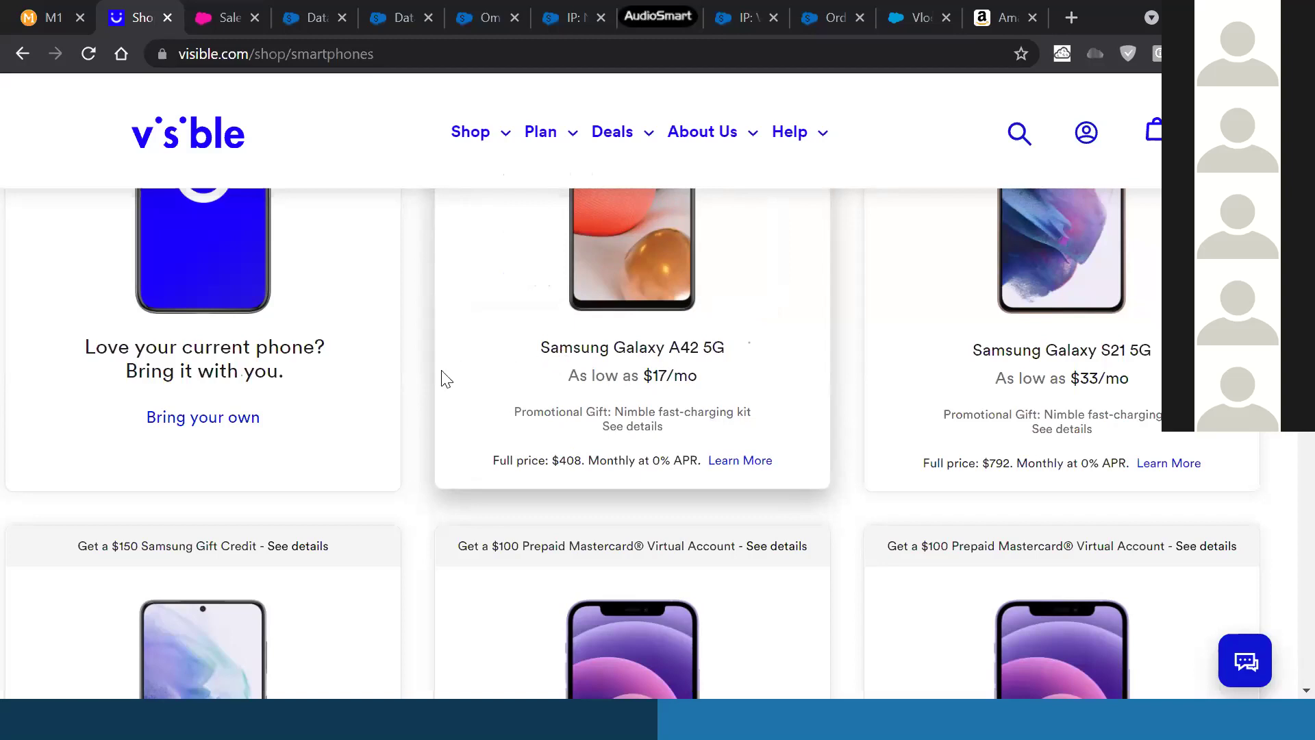
pyautogui.scroll(10, 412, 390)
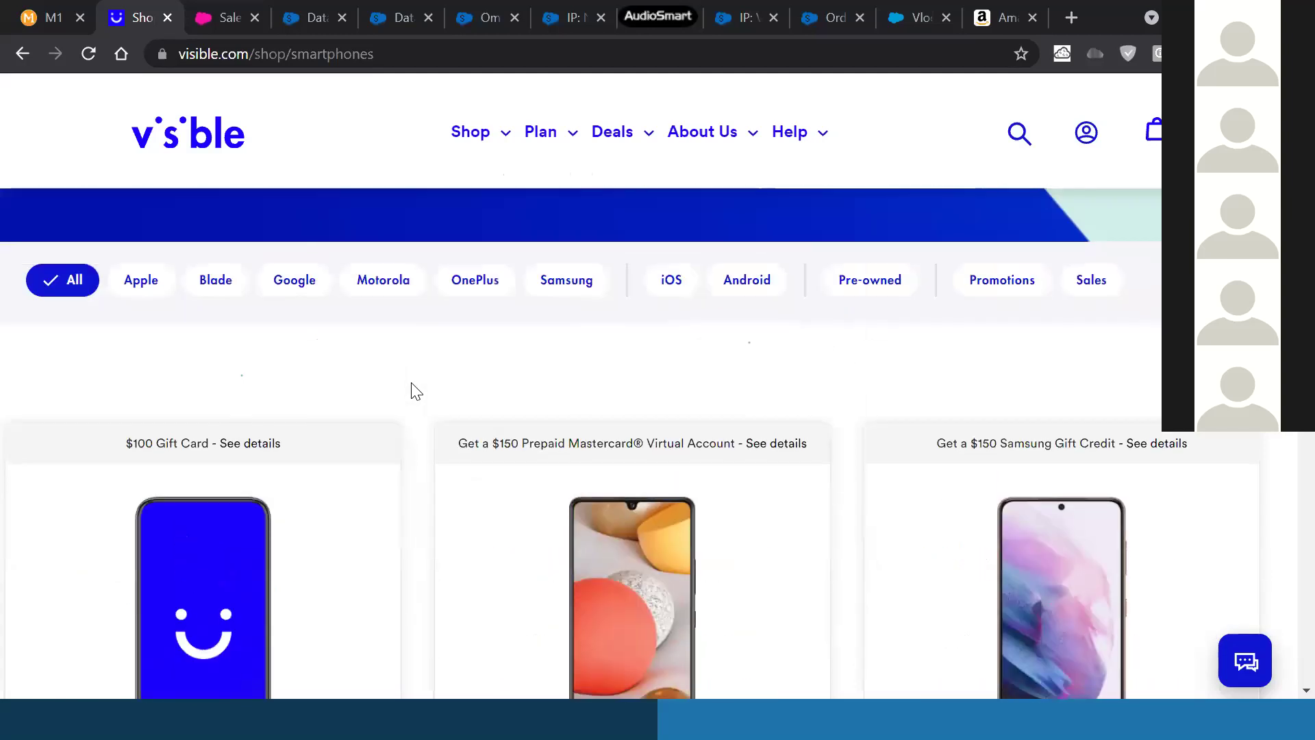
pyautogui.scroll(3, 410, 383)
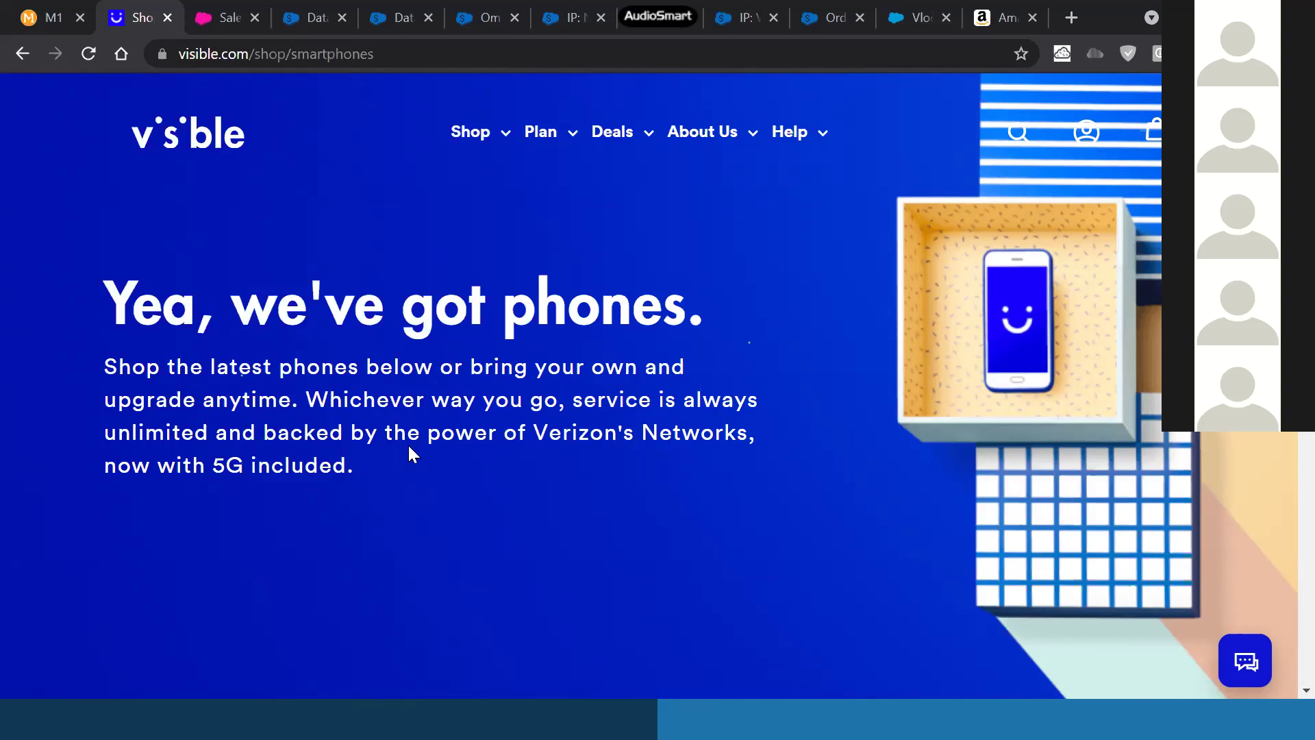
pyautogui.scroll(-10, 408, 456)
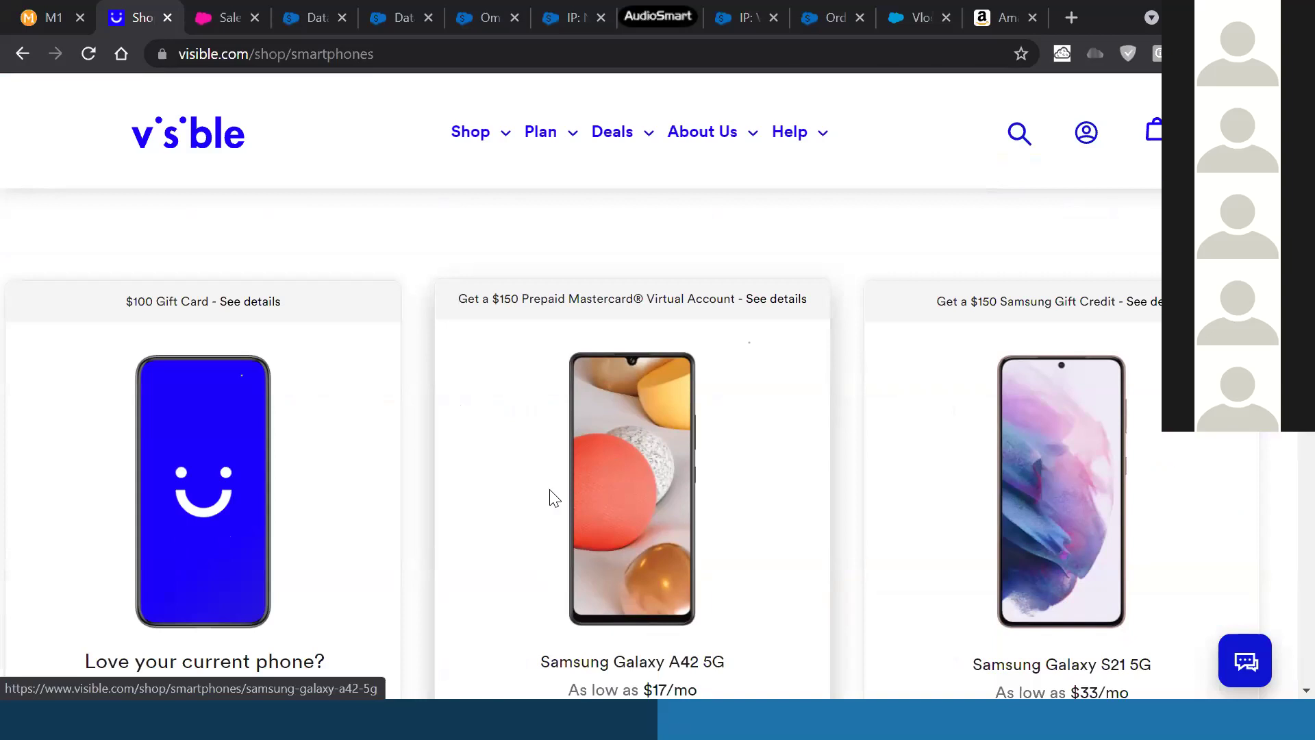
# Switch to the presentation's Vlocity Components slide and return to the Visible shop in the browser
pyautogui.hotkey('alt', 'Tab')
pyautogui.press('Tab')
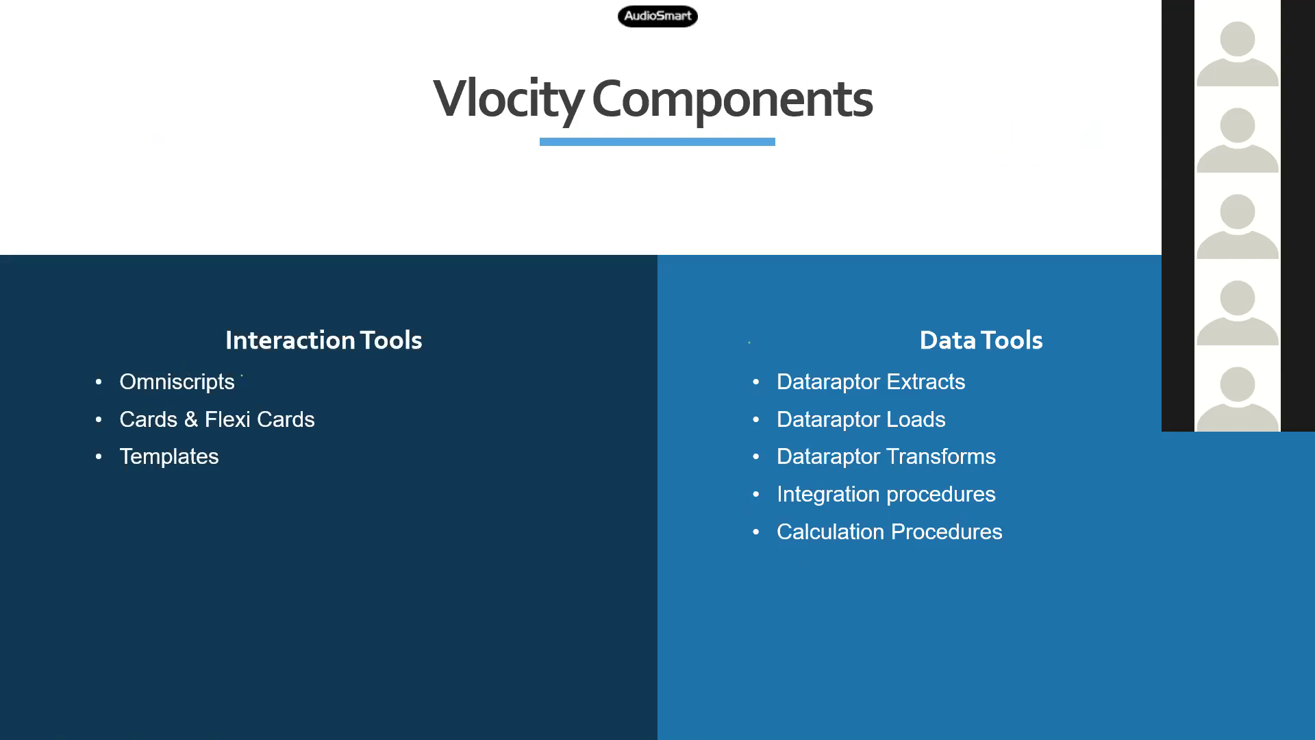
pyautogui.hotkey('alt', 'Tab')
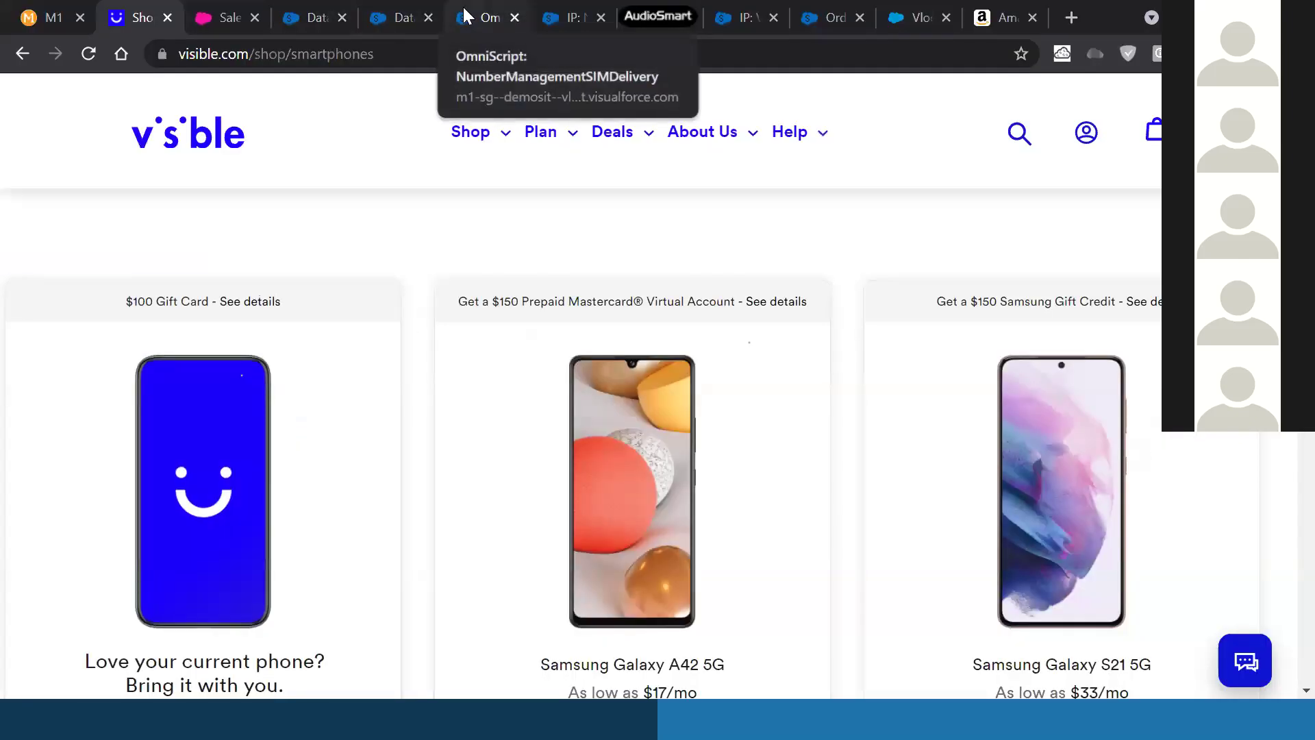
# From the NumberManagementSIMDelivery OmniScript, go to Salesforce Setup, search for "packa" and open Installed Packages
pyautogui.click(466, 16)
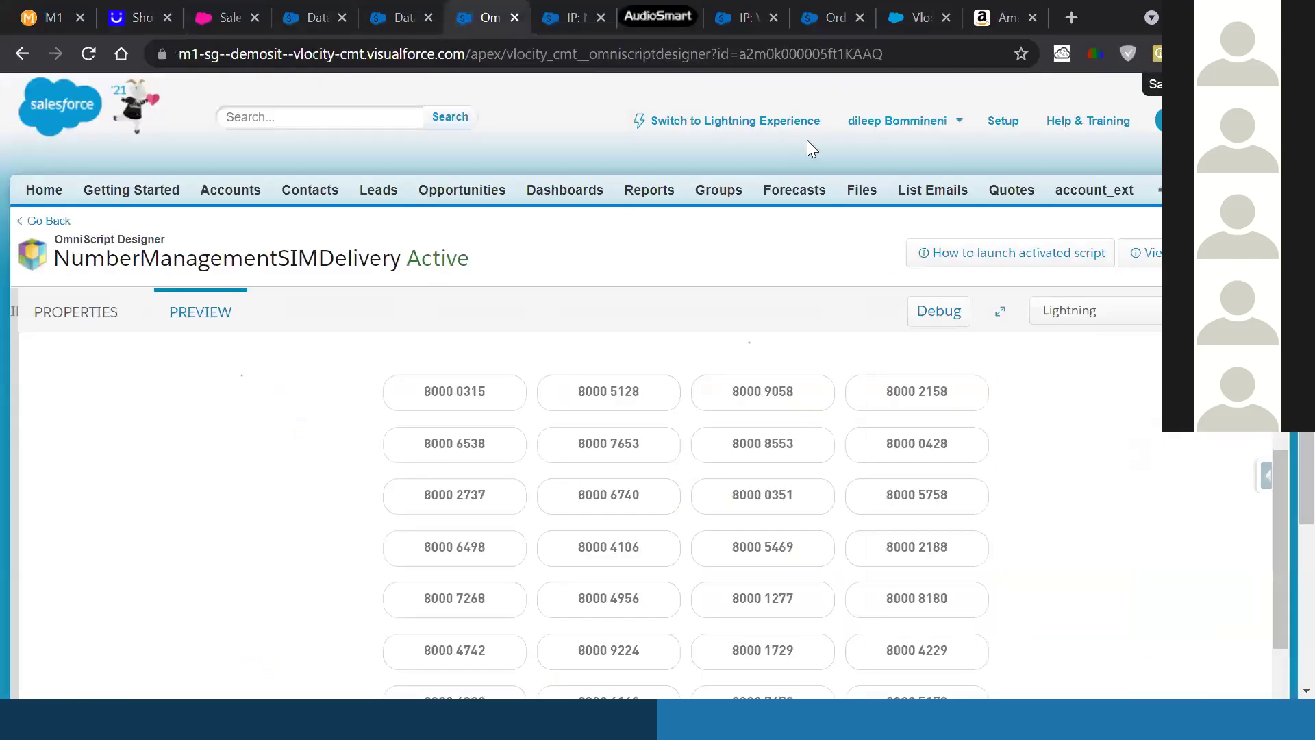
pyautogui.click(1004, 123)
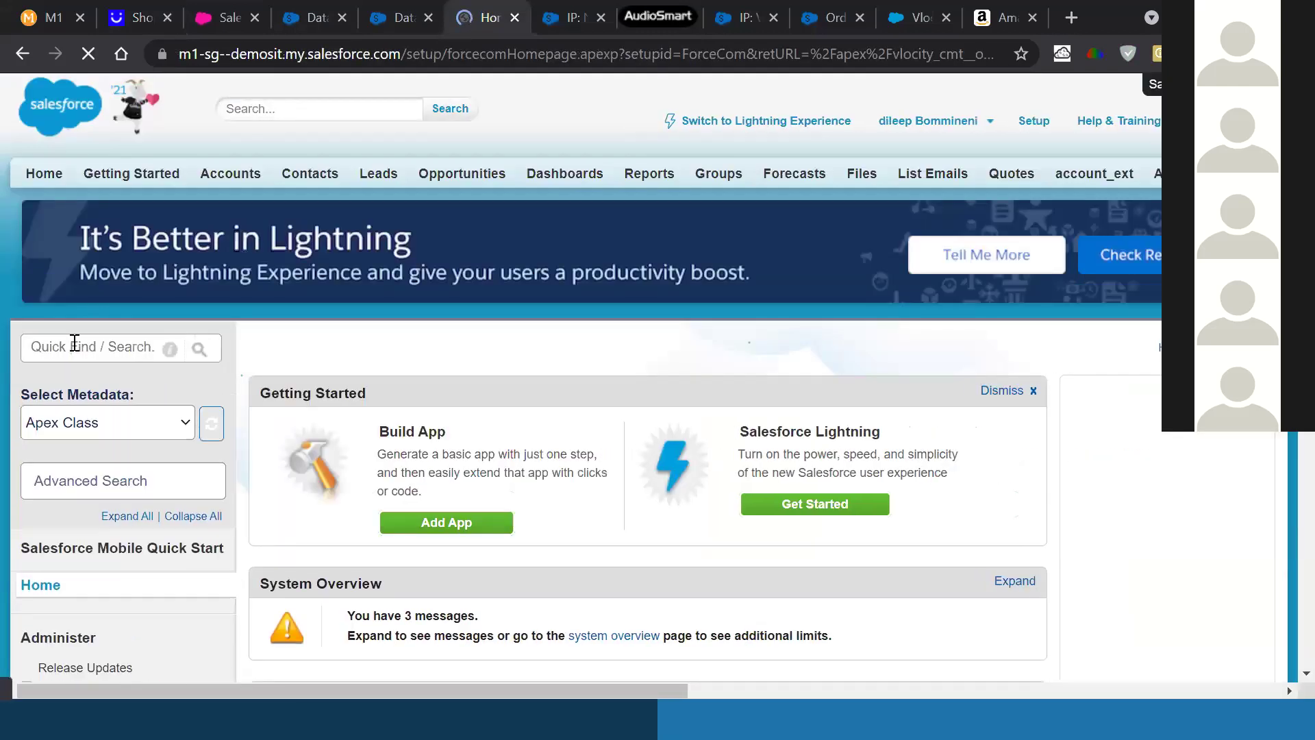
pyautogui.click(75, 345)
pyautogui.write('packe')
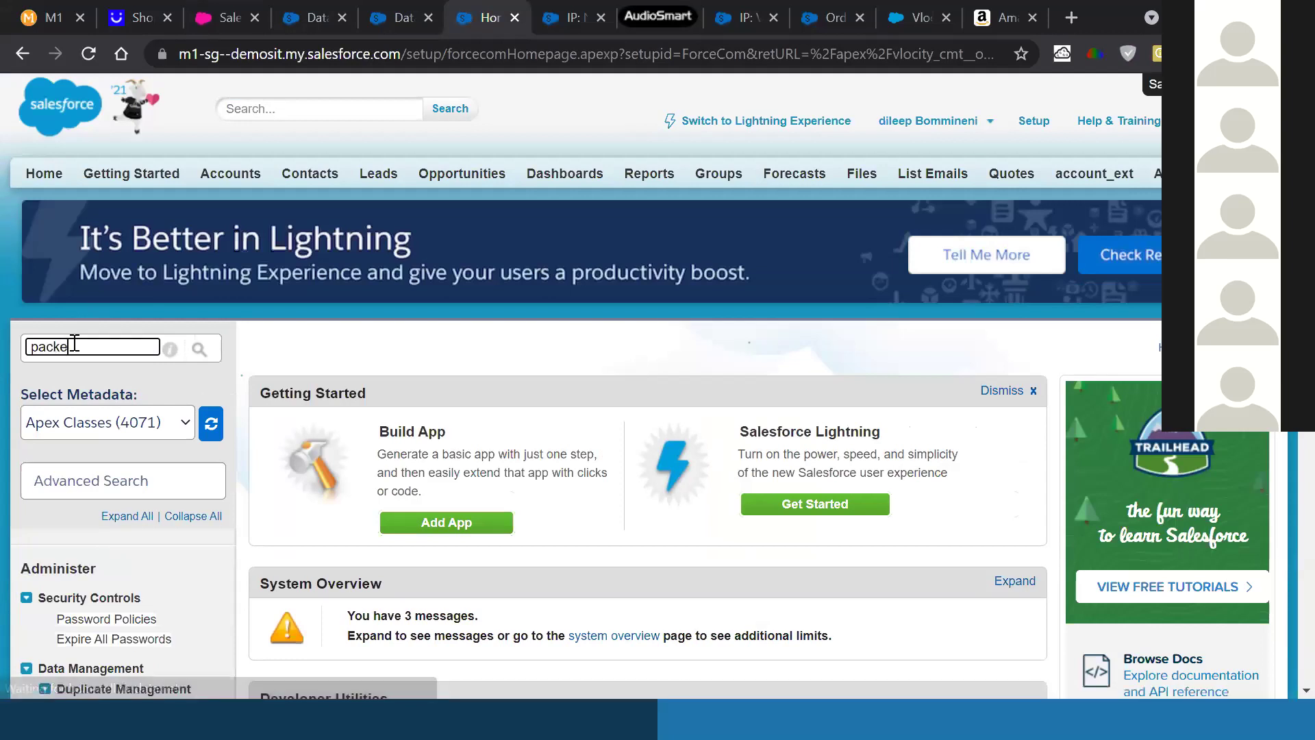
pyautogui.press('BackSpace')
pyautogui.write('a')
pyautogui.scroll(-3, 117, 433)
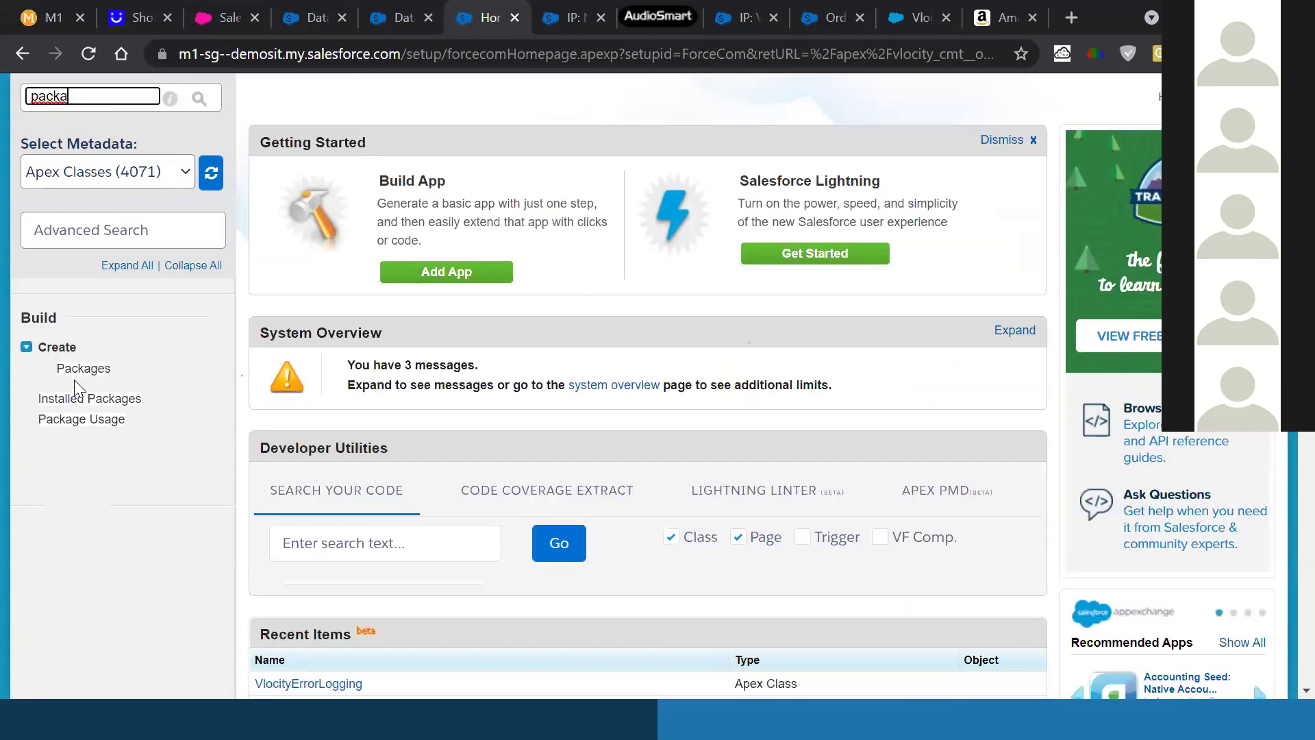
pyautogui.click(75, 398)
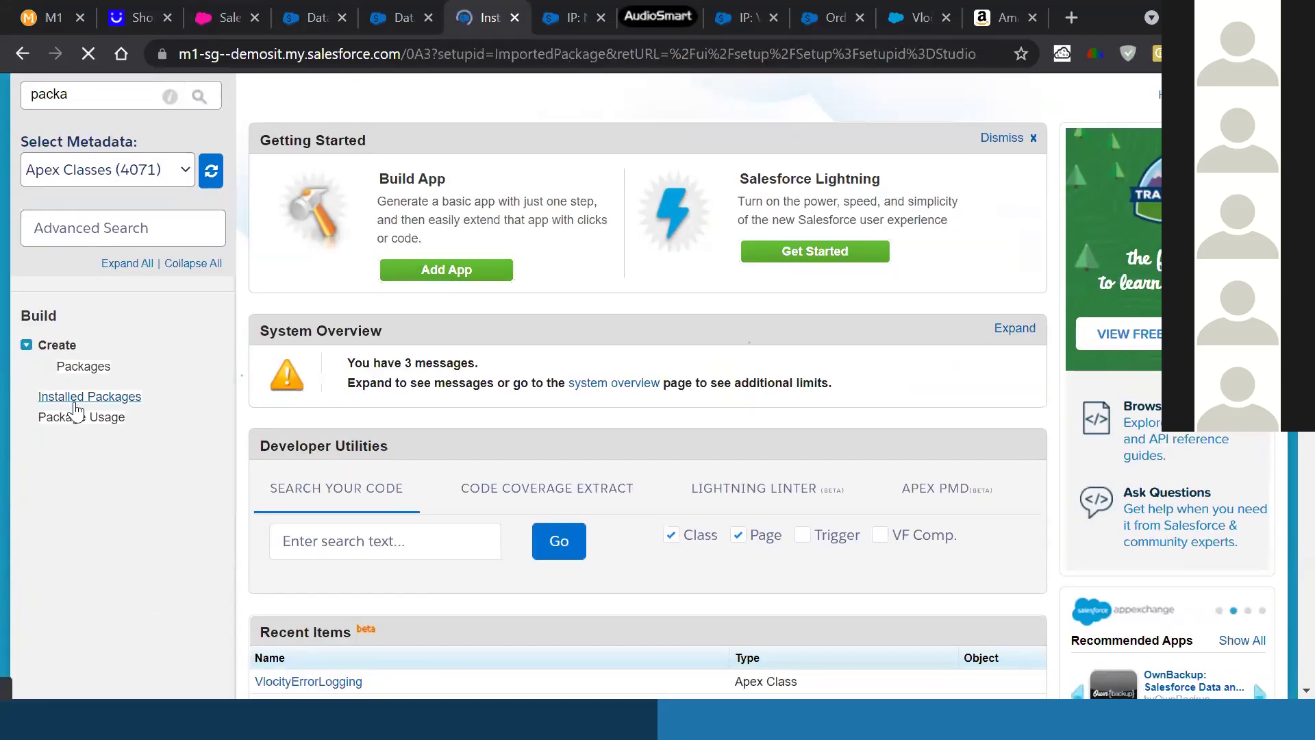
# Find the Vlocity CMT package in the list of installed packages and highlight its name
pyautogui.scroll(-2, 623, 563)
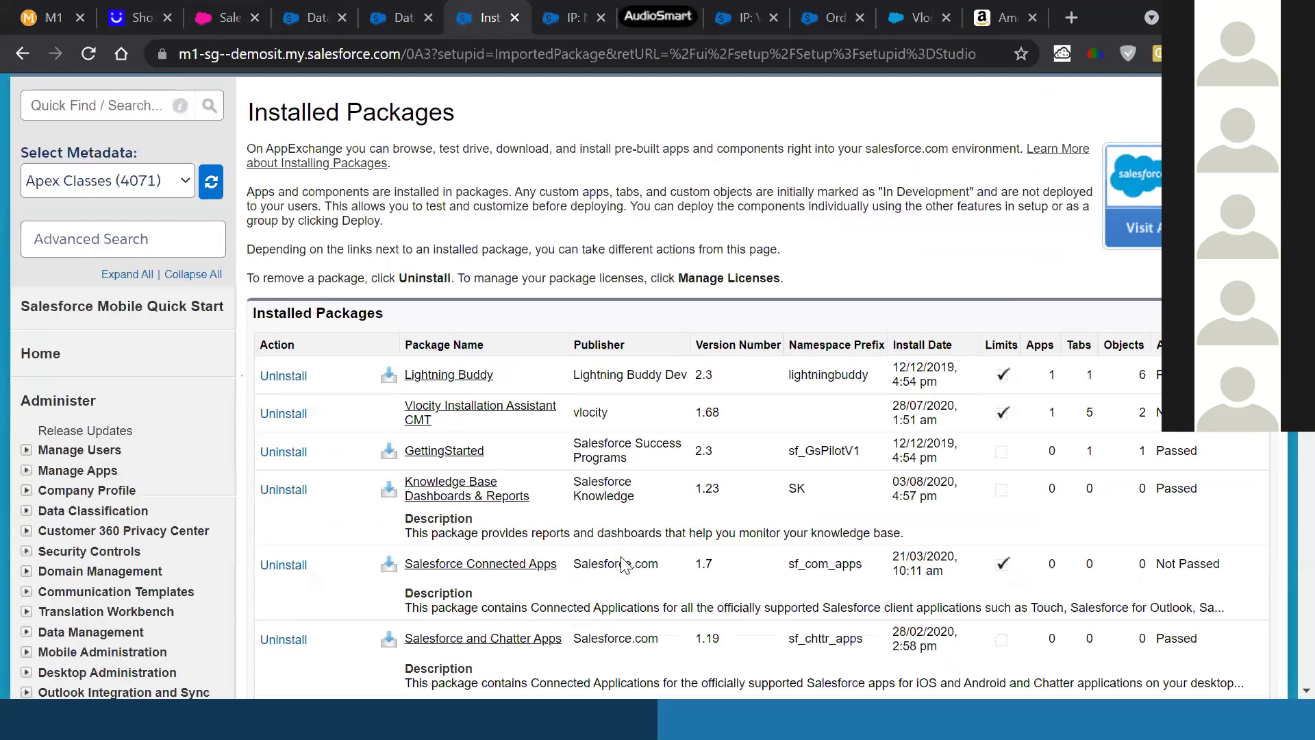
pyautogui.scroll(-10, 623, 563)
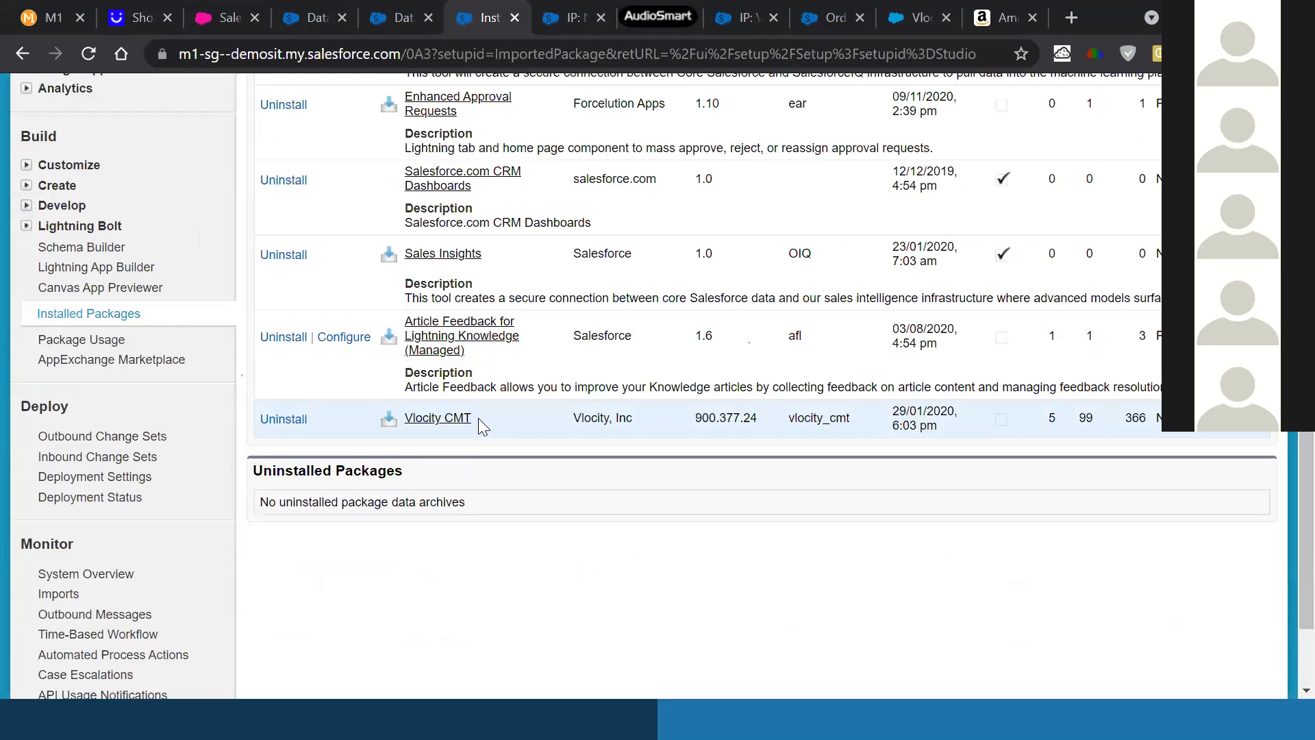
pyautogui.moveTo(477, 418); pyautogui.dragTo(411, 420)
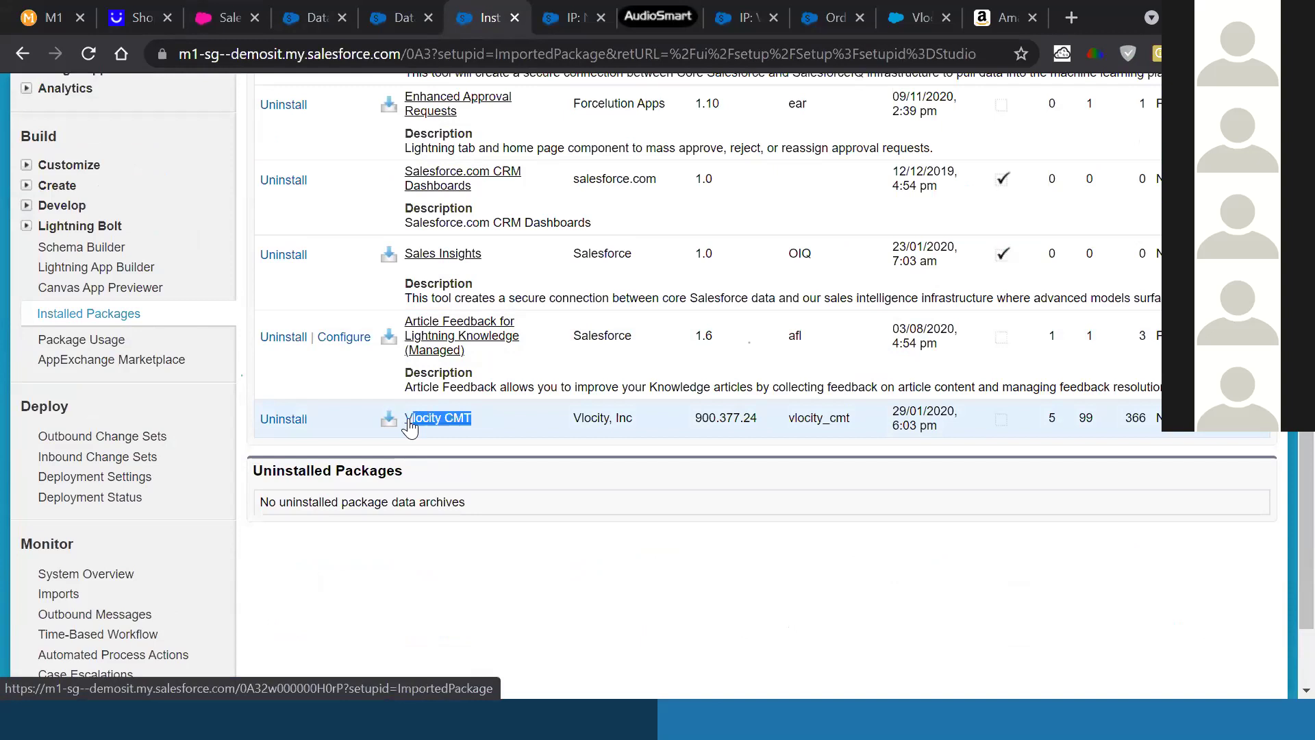
# Search Setup for "objects" and open the custom Objects list
pyautogui.scroll(1, 79, 202)
pyautogui.scroll(15, 79, 202)
pyautogui.click(93, 342)
pyautogui.write('objects')
pyautogui.scroll(-3, 93, 384)
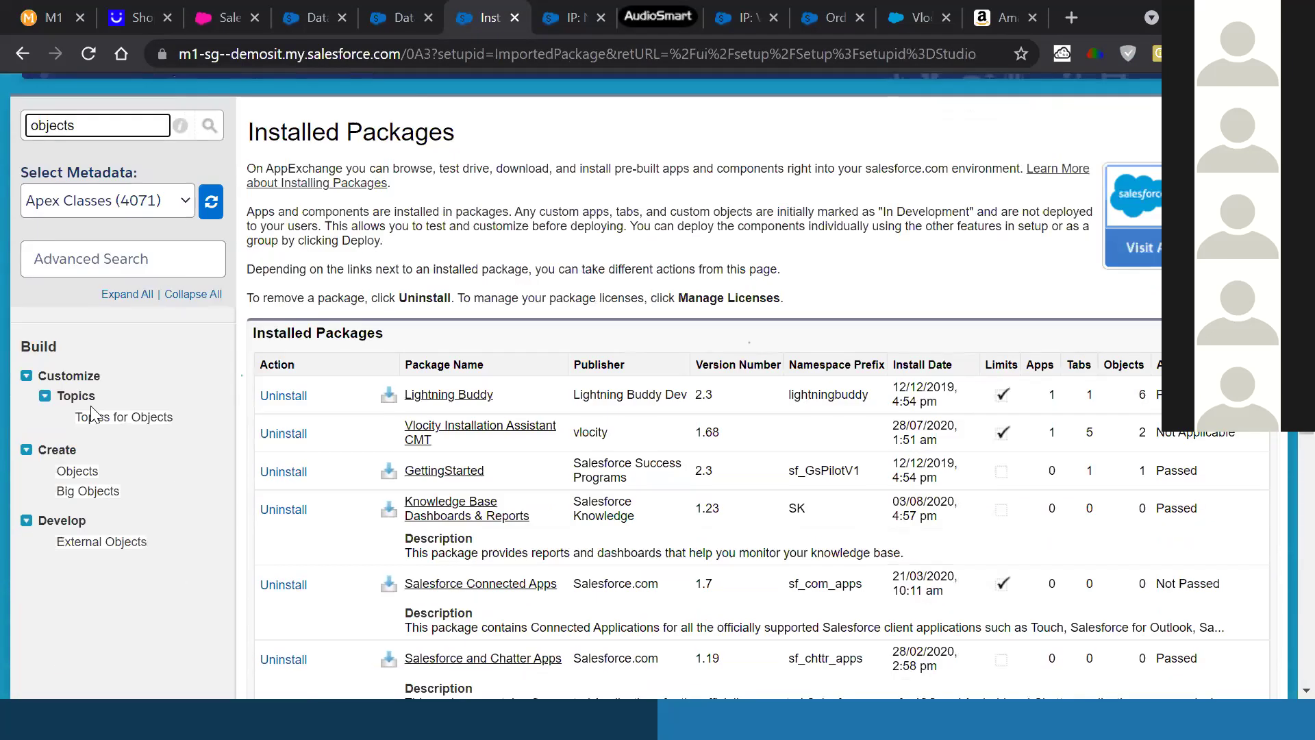
pyautogui.scroll(-2, 76, 373)
pyautogui.click(75, 366)
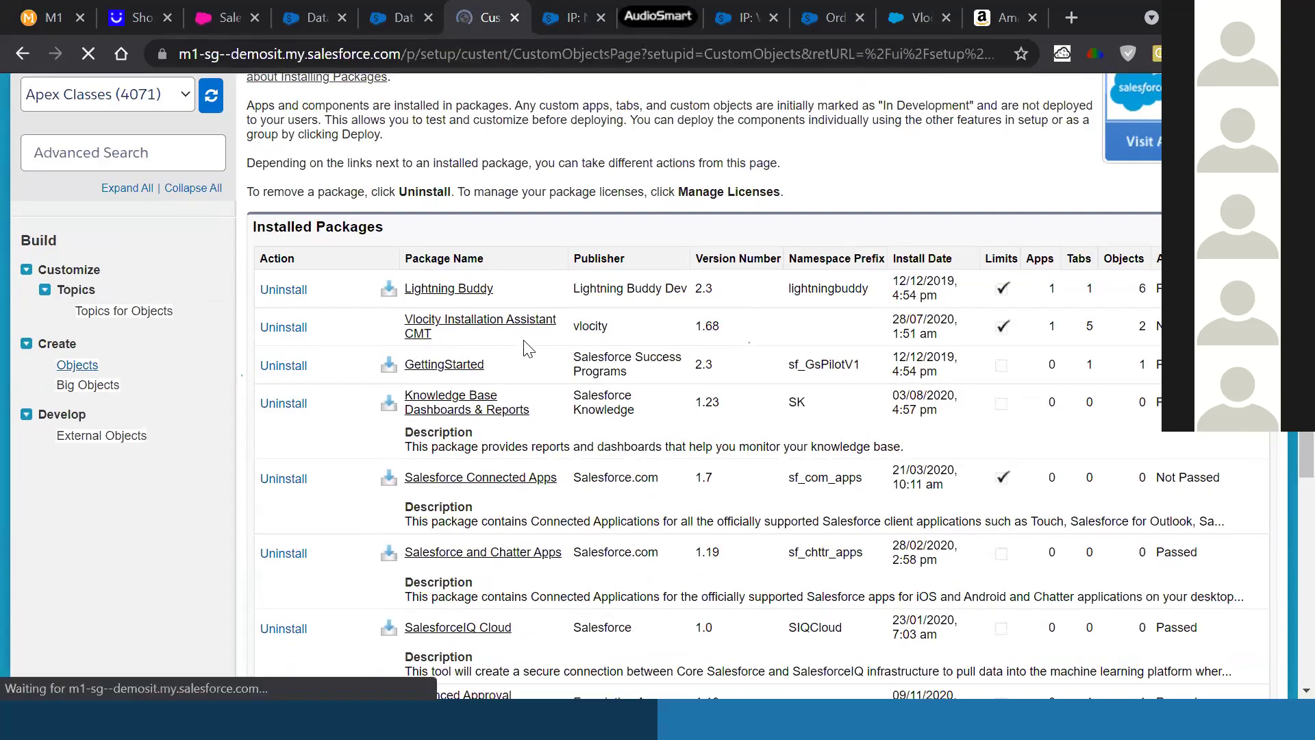
# Examine the custom objects supplied by Vlocity CMT and return to the presentation's Vlocity Components slide
pyautogui.scroll(-8, 523, 340)
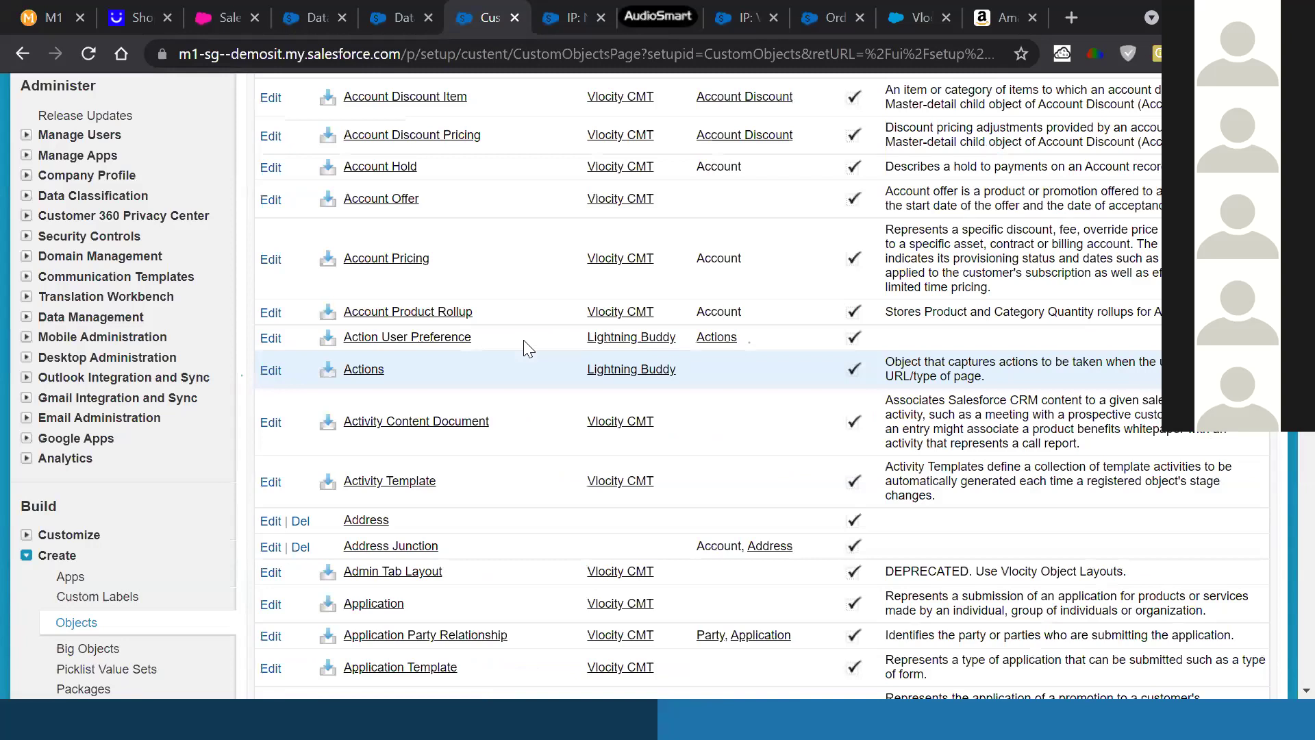
pyautogui.scroll(-4, 523, 340)
pyautogui.scroll(-10, 524, 341)
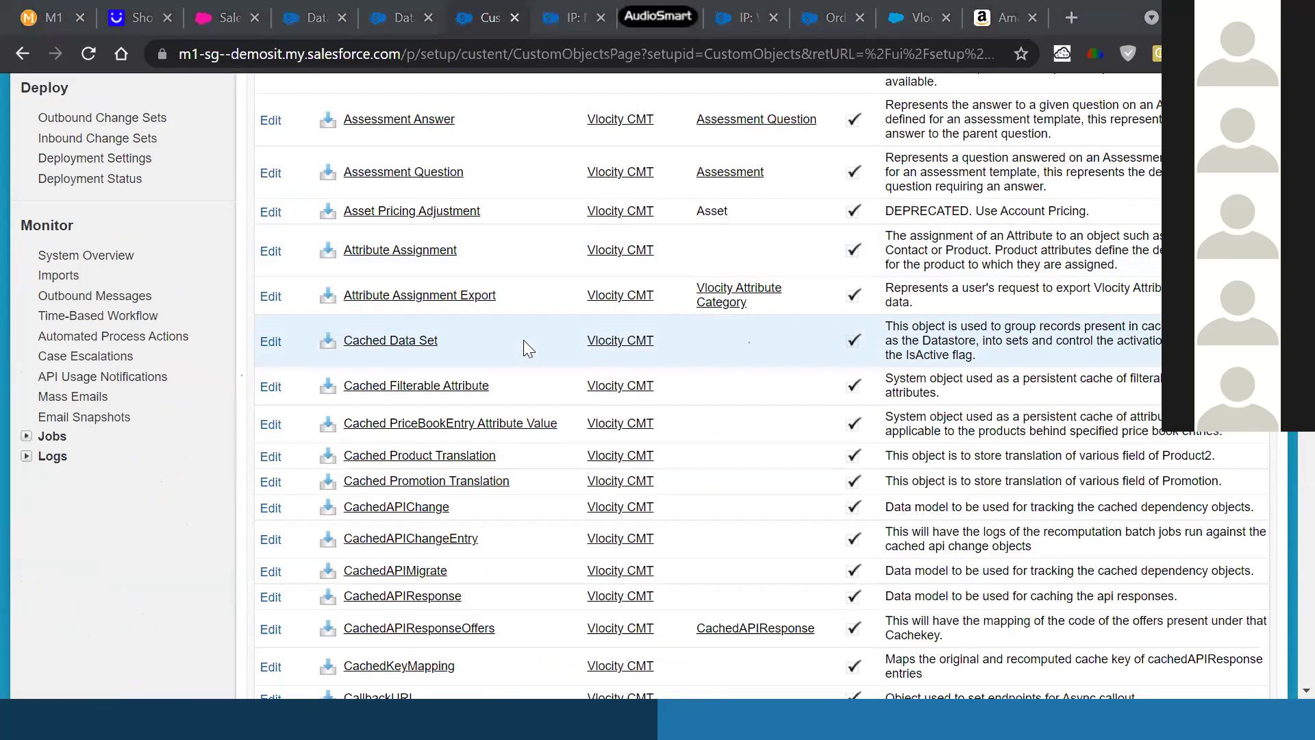
pyautogui.hotkey('alt', 'Tab')
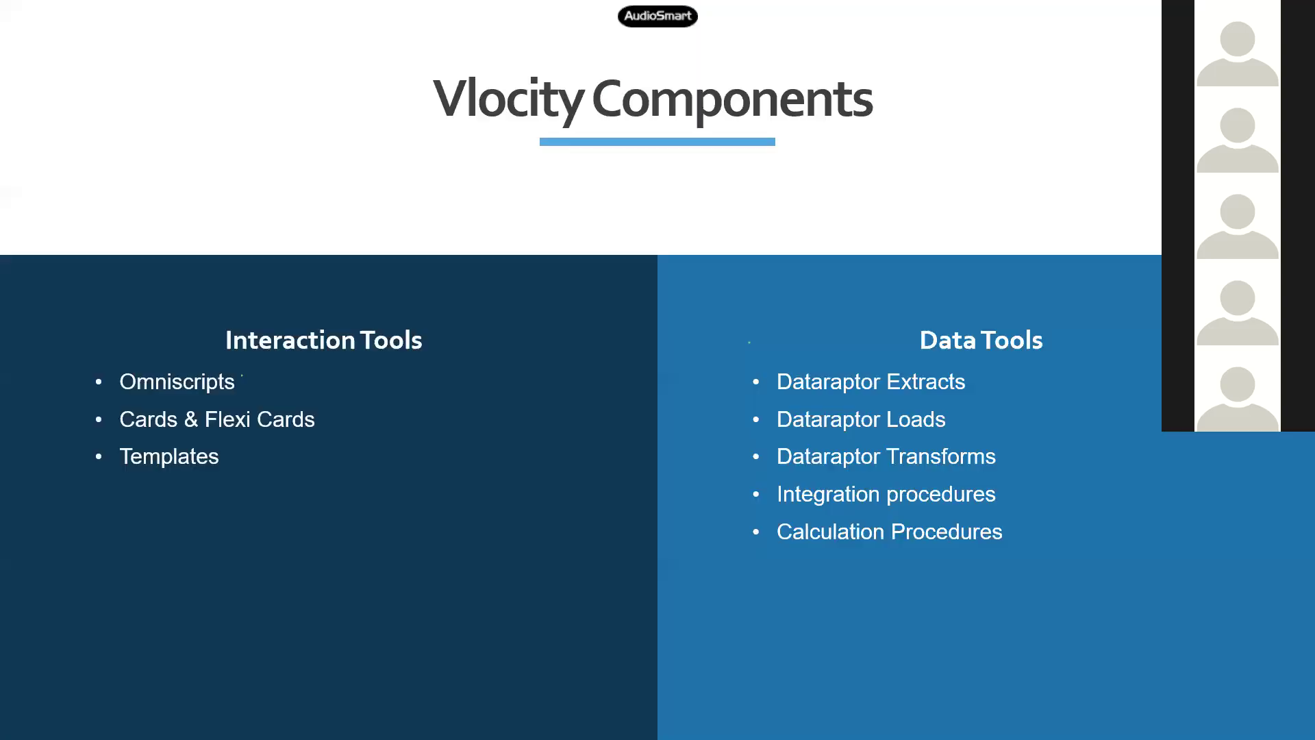
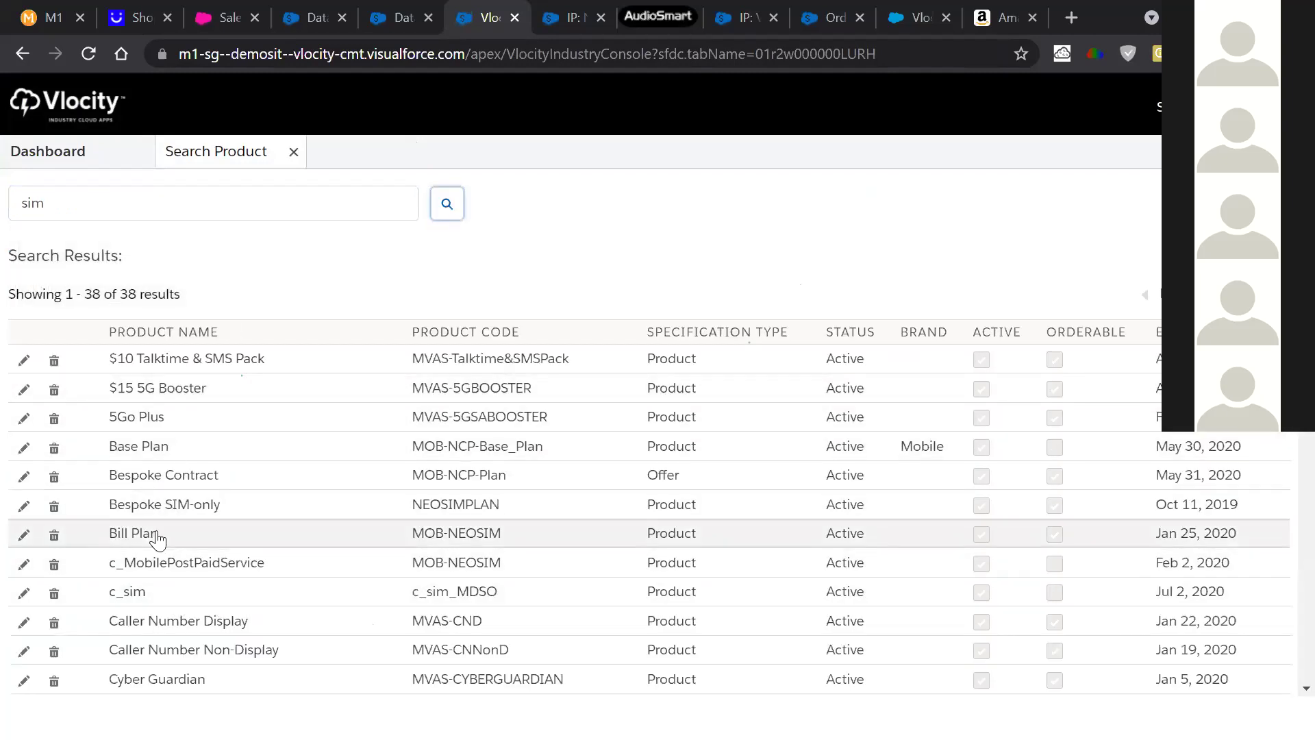
# Open the Bill Plan product and examine its attributes and fields, attribute properties and product structure
pyautogui.click(141, 534)
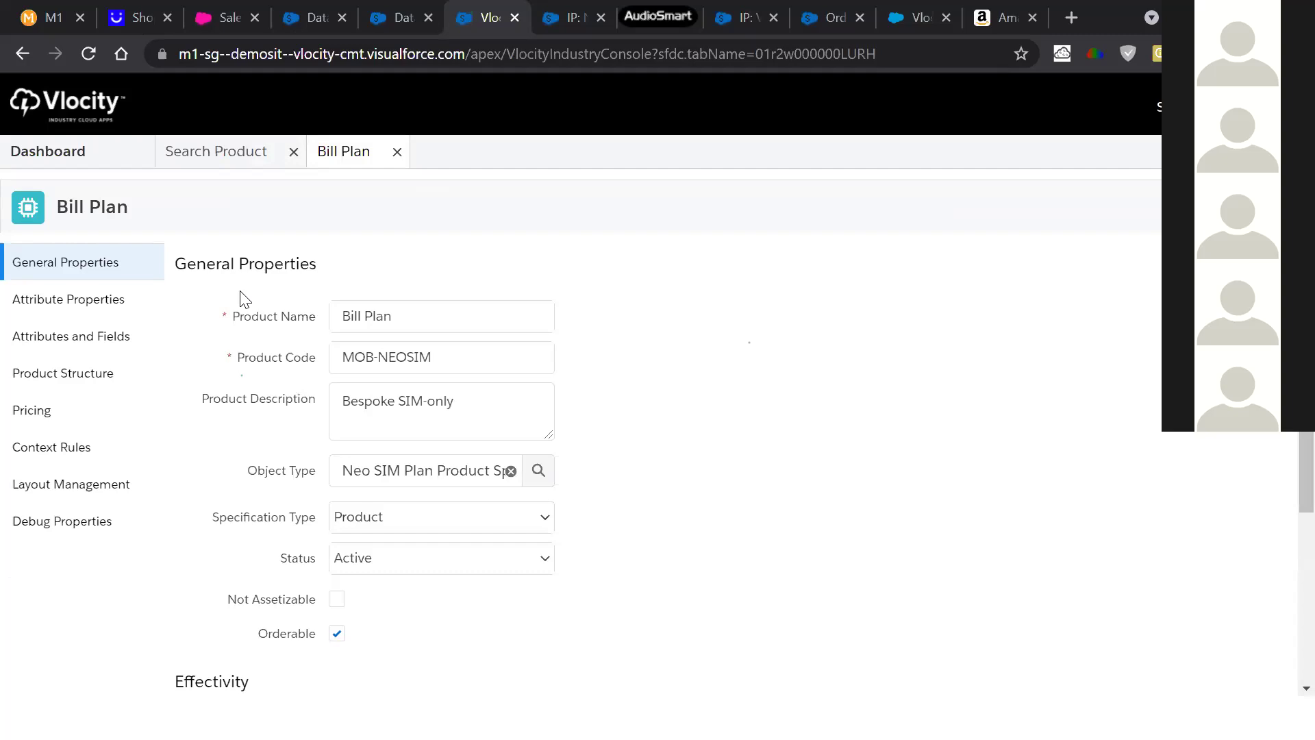
pyautogui.click(87, 308)
pyautogui.click(85, 342)
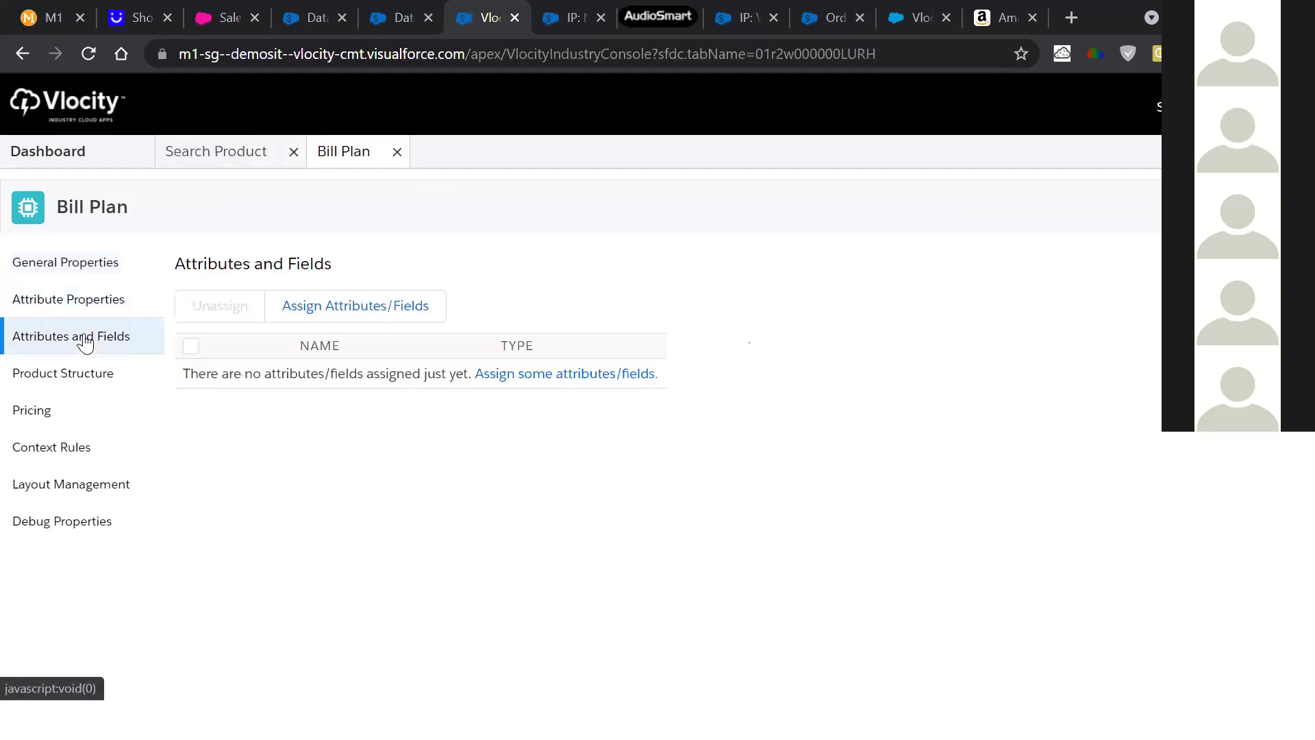
pyautogui.click(59, 299)
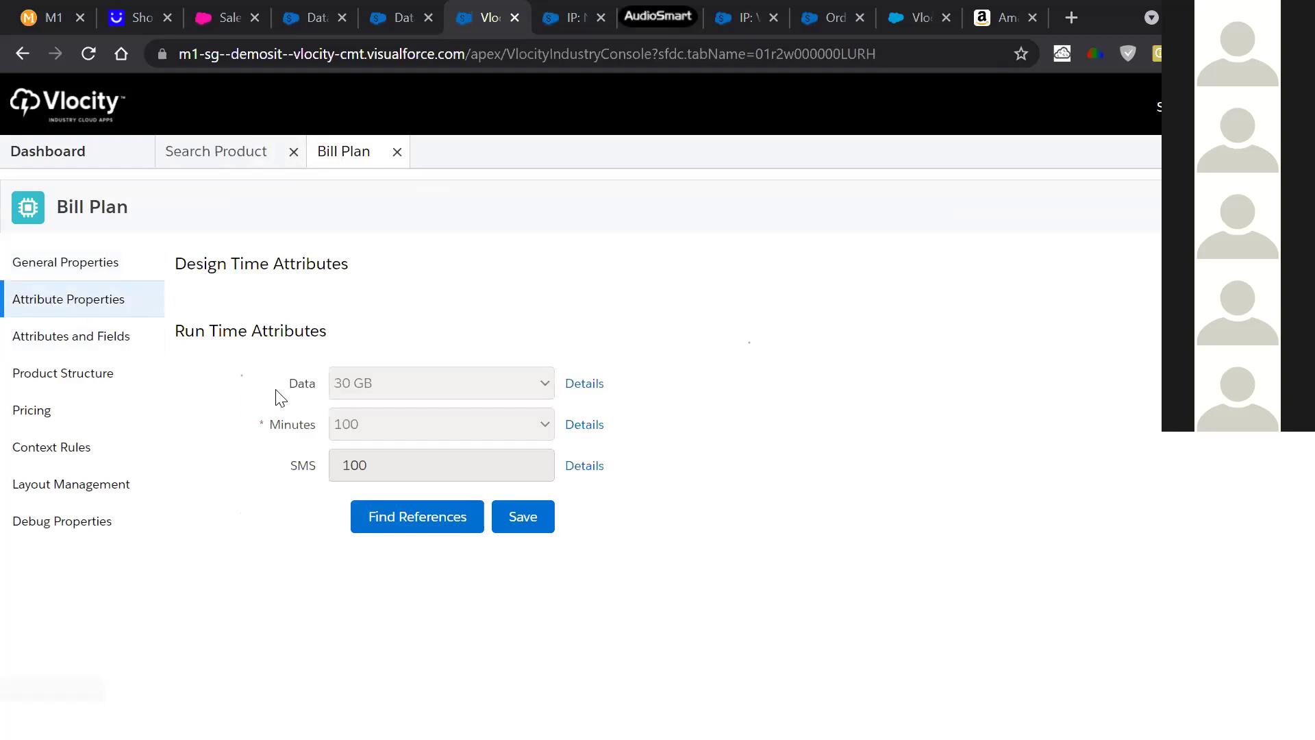
pyautogui.click(83, 379)
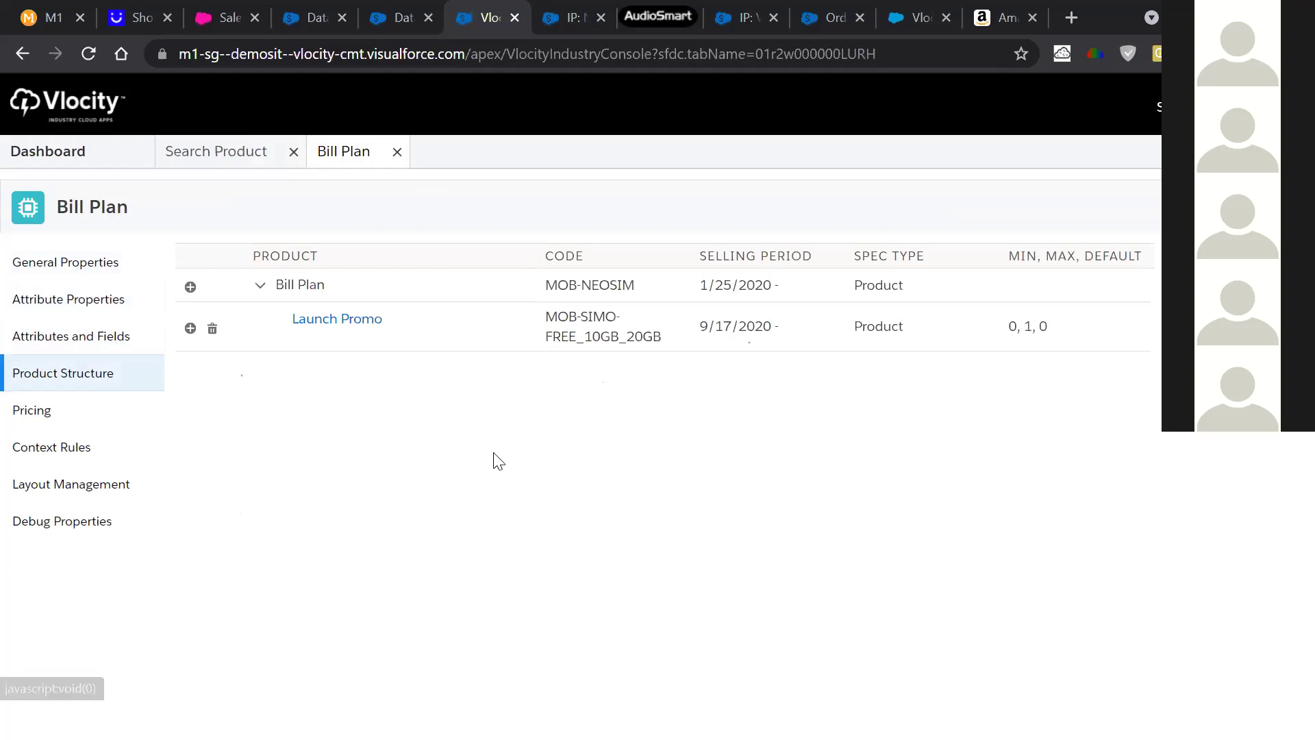
# Switch to the Amazon shopping cart, open the realme X7 product page and look at its frequently bought together items
pyautogui.click(1012, 17)
pyautogui.scroll(-2, 623, 543)
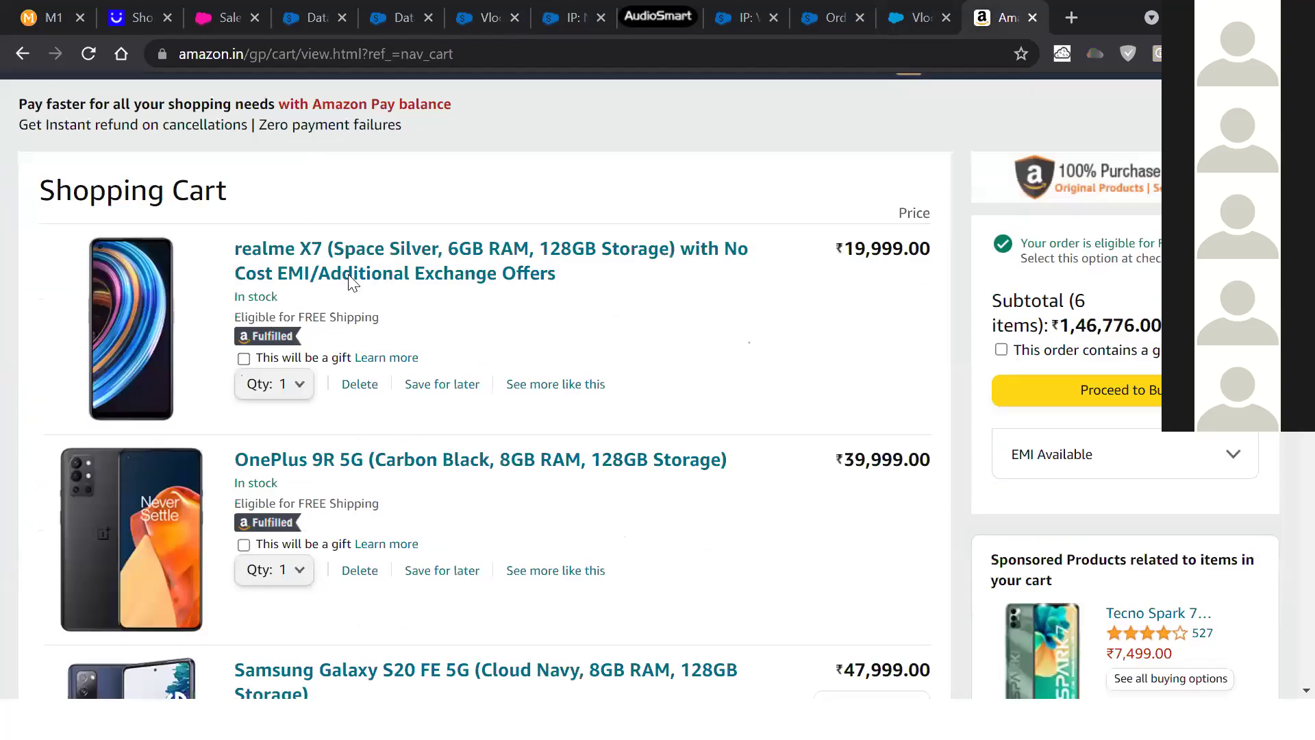
pyautogui.scroll(2, 352, 281)
pyautogui.click(374, 351)
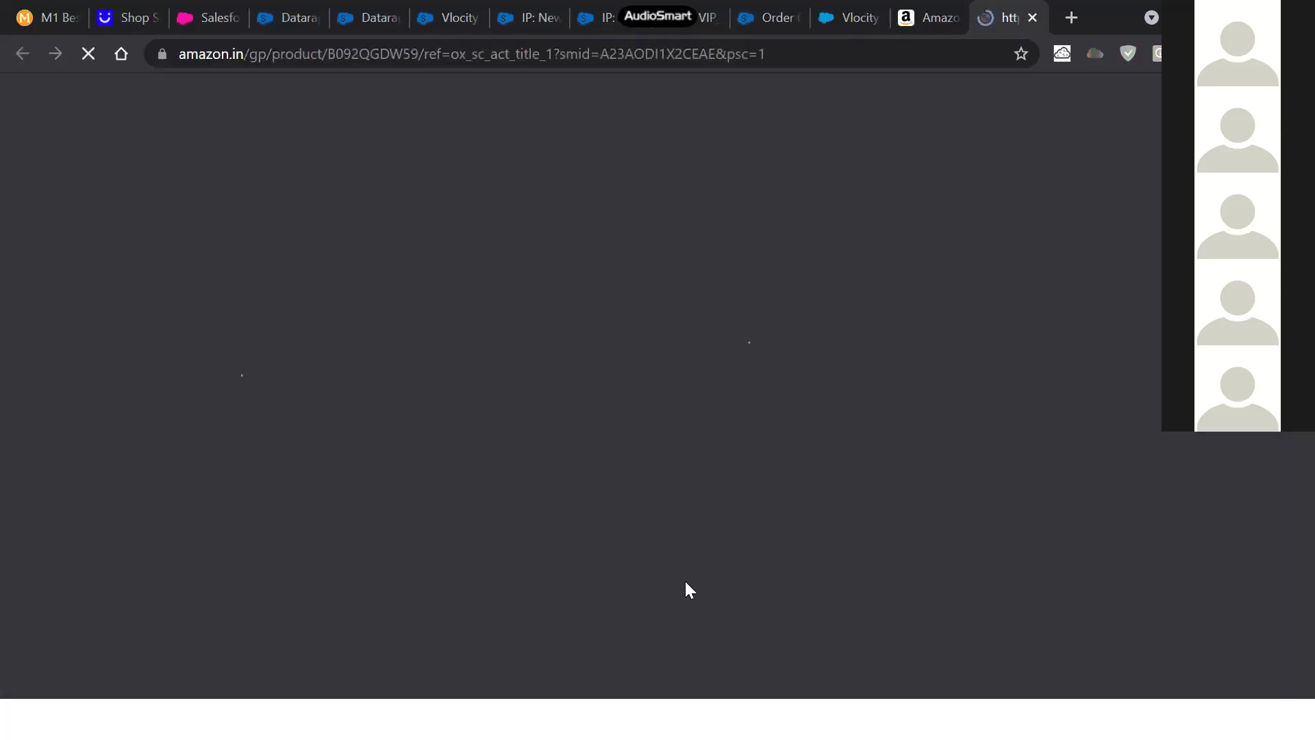
pyautogui.scroll(-8, 637, 558)
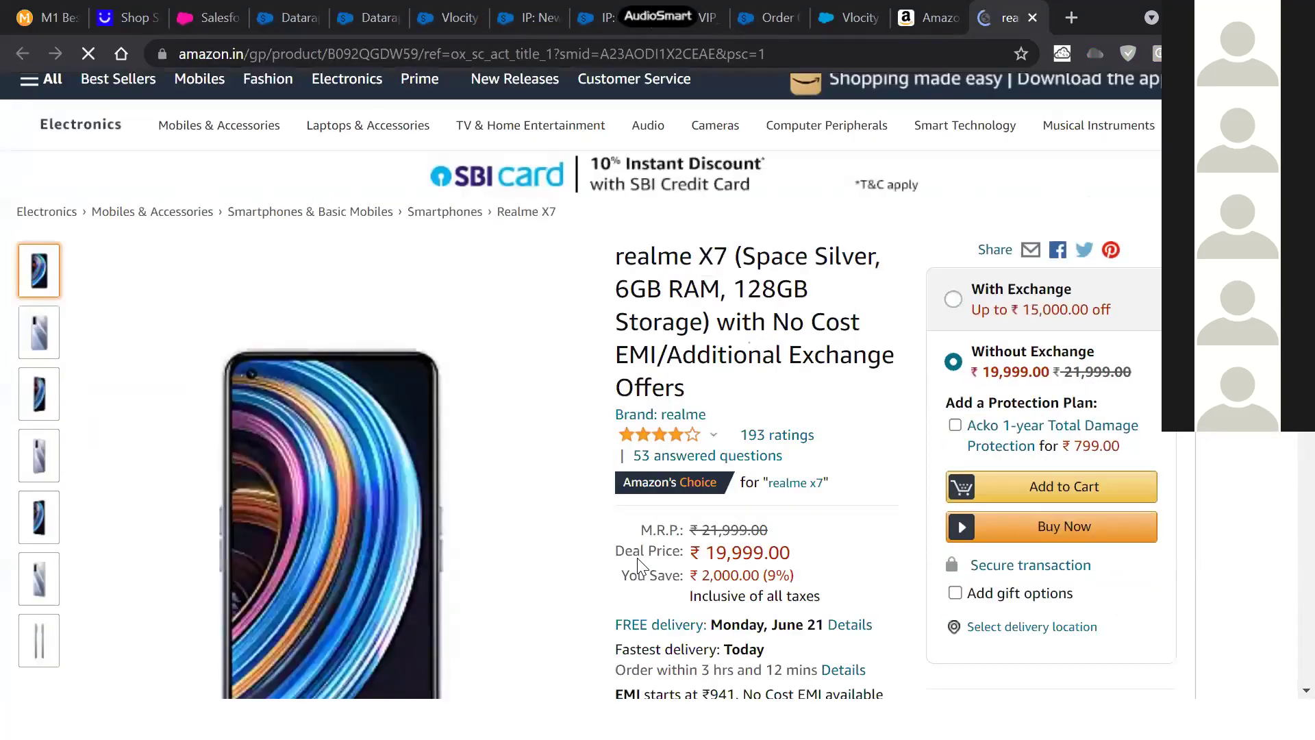
pyautogui.scroll(-7, 637, 566)
pyautogui.scroll(3, 117, 270)
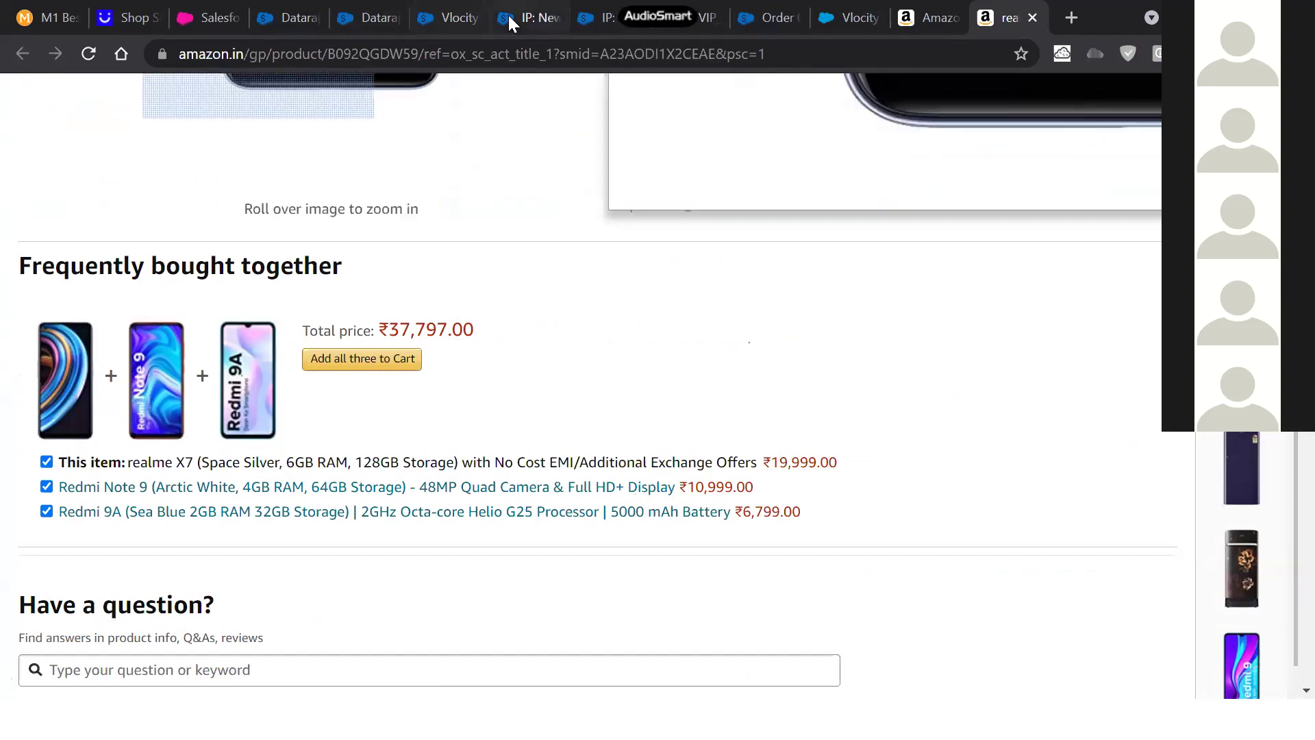
# Return to the Bill Plan product, view its pricing charges and switch to the presentation's Vlocity OOTB Features slide
pyautogui.click(451, 20)
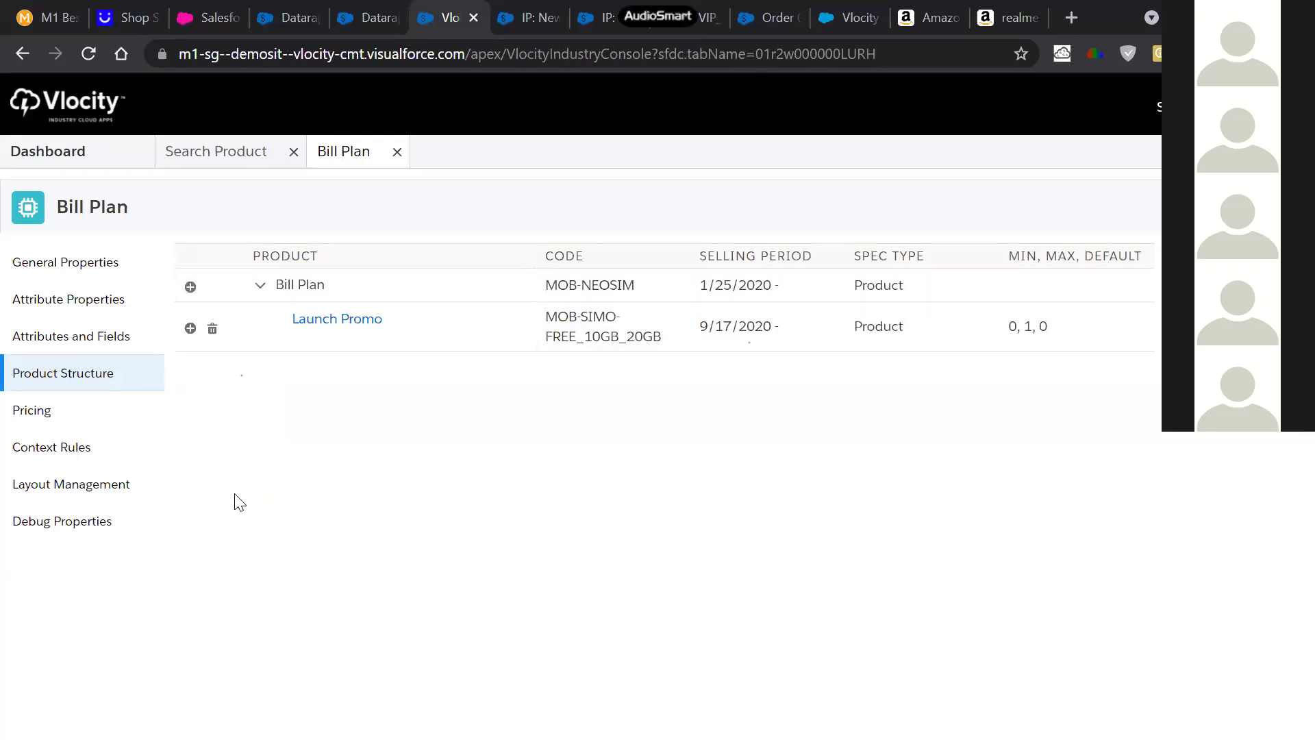
pyautogui.click(71, 421)
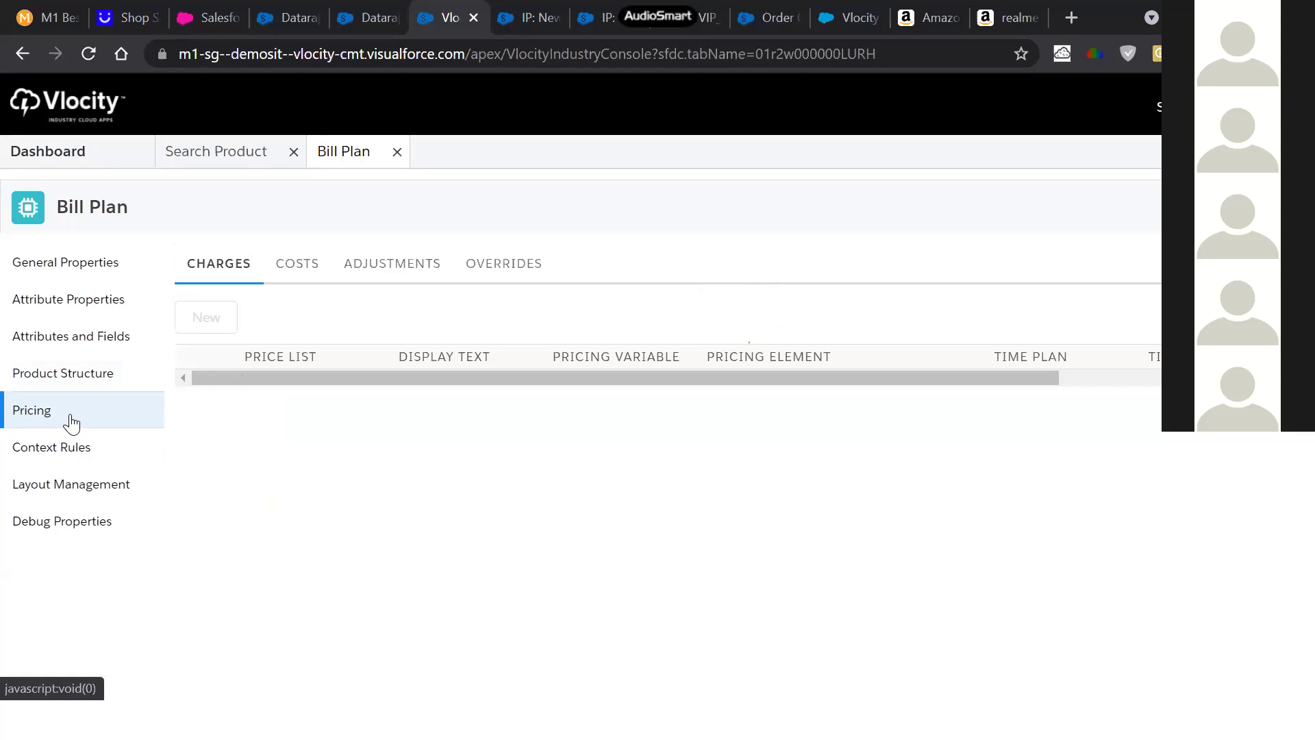
pyautogui.hotkey('alt', 'Tab')
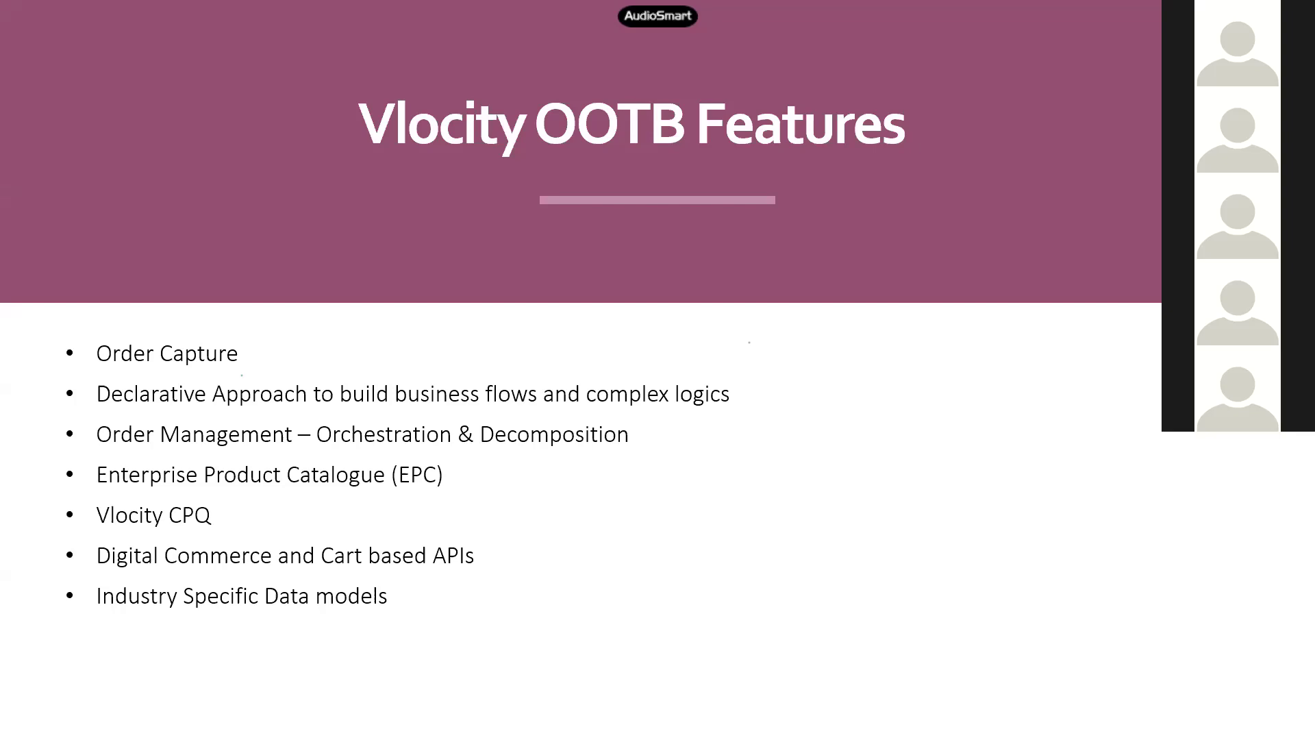
# Switch back to the browser, reopen the NumberManagementSIMDelivery OmniScript and show its preview in the expanded view
pyautogui.hotkey('alt', 'Tab')
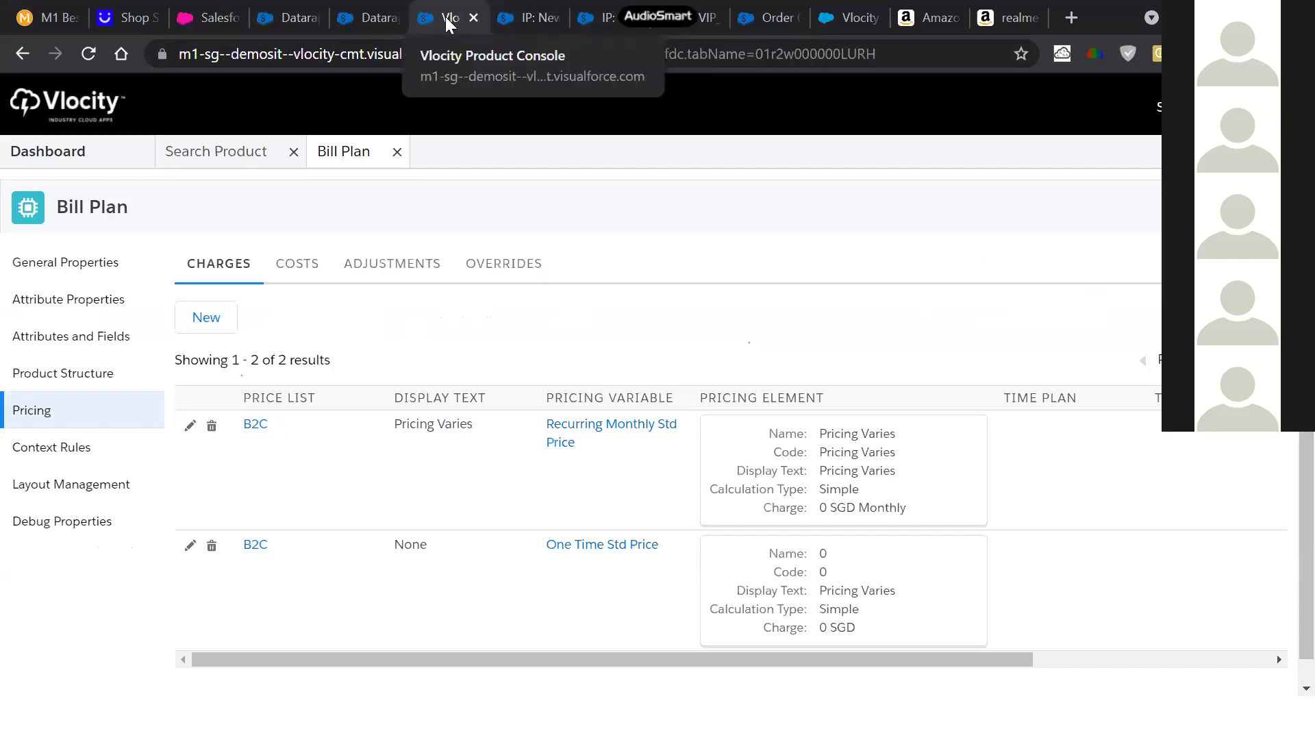
pyautogui.rightClick(22, 48)
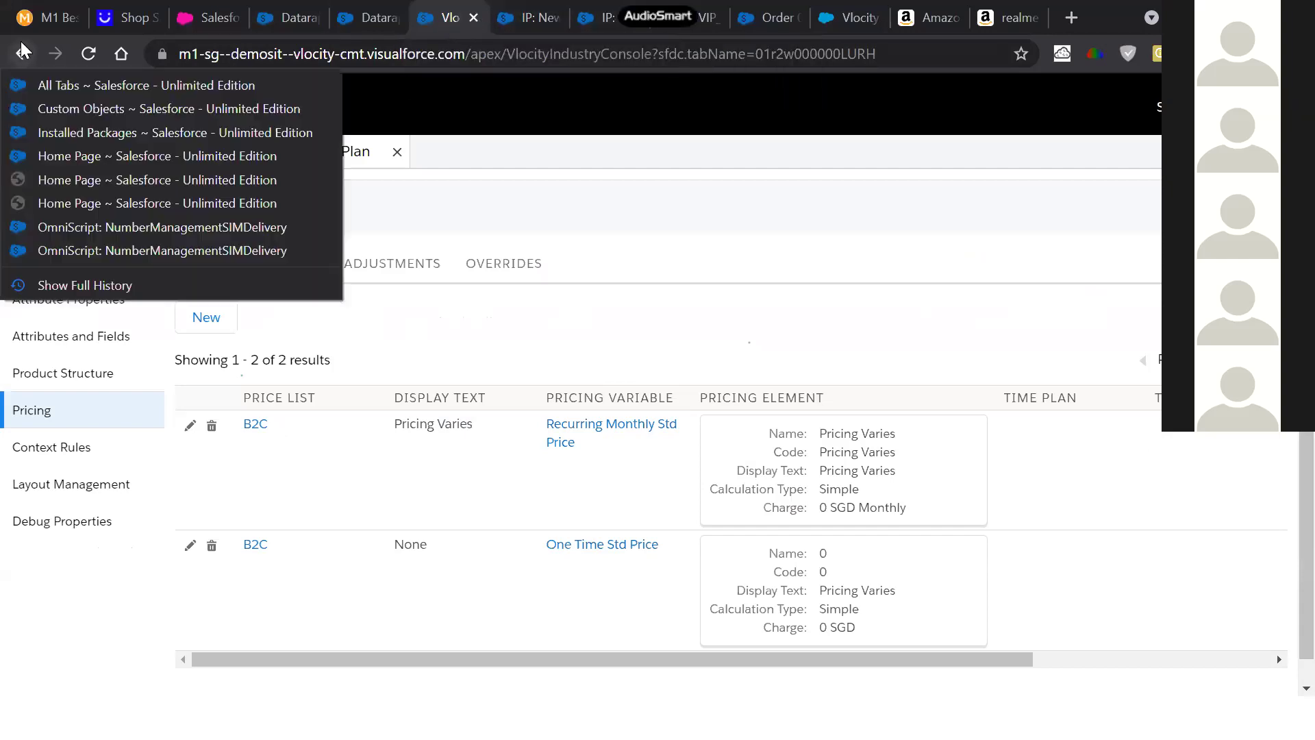
pyautogui.click(101, 233)
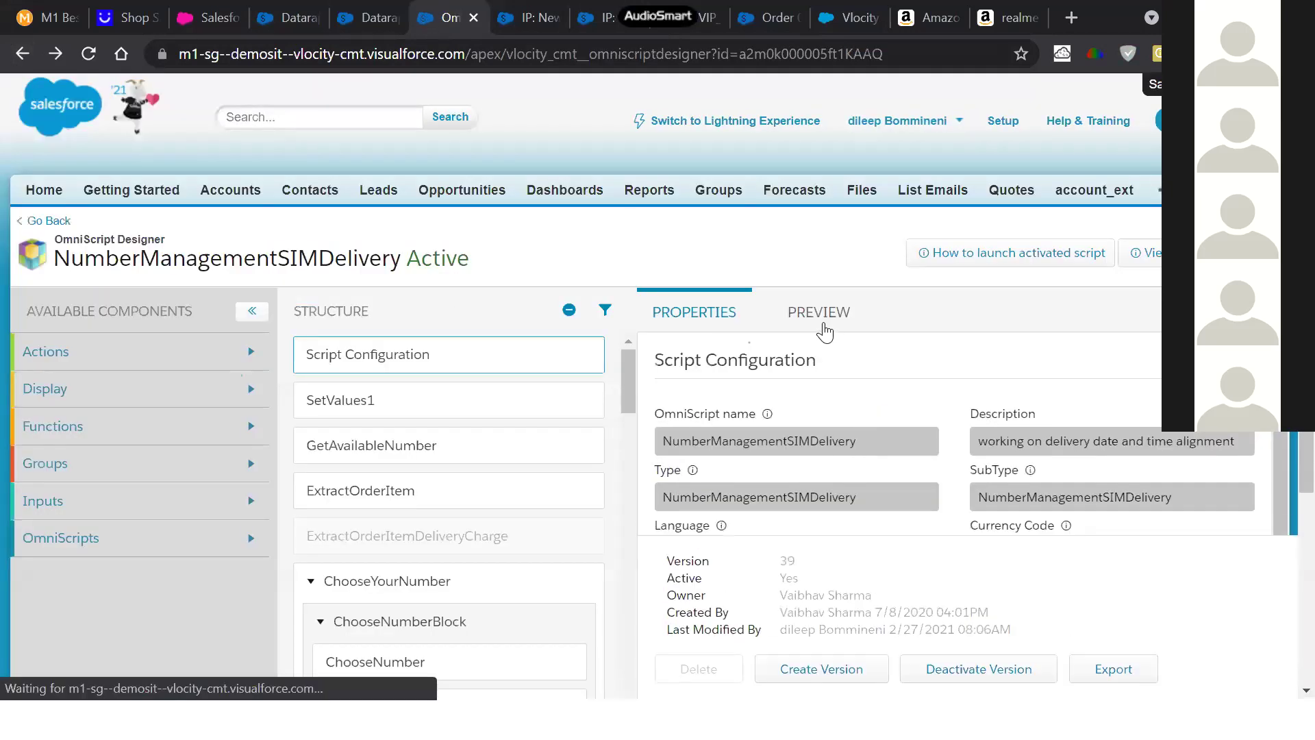
pyautogui.click(824, 325)
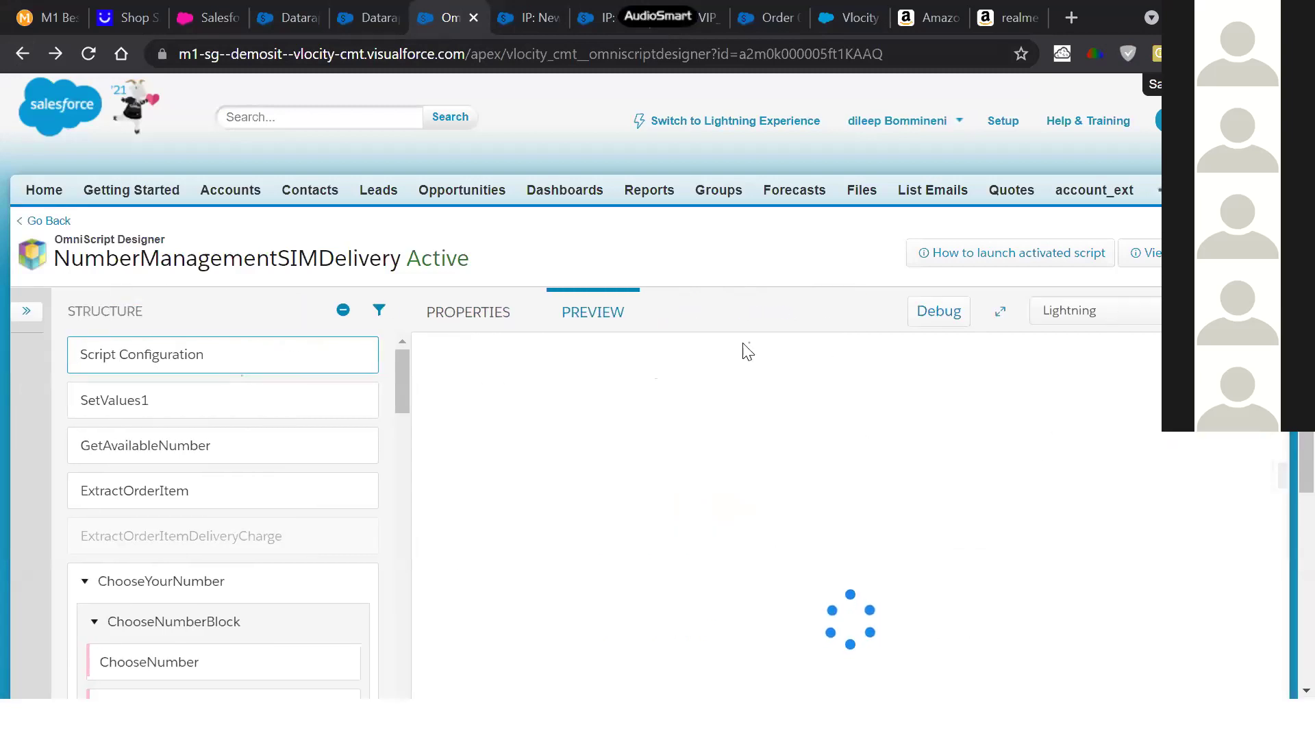
pyautogui.click(1000, 311)
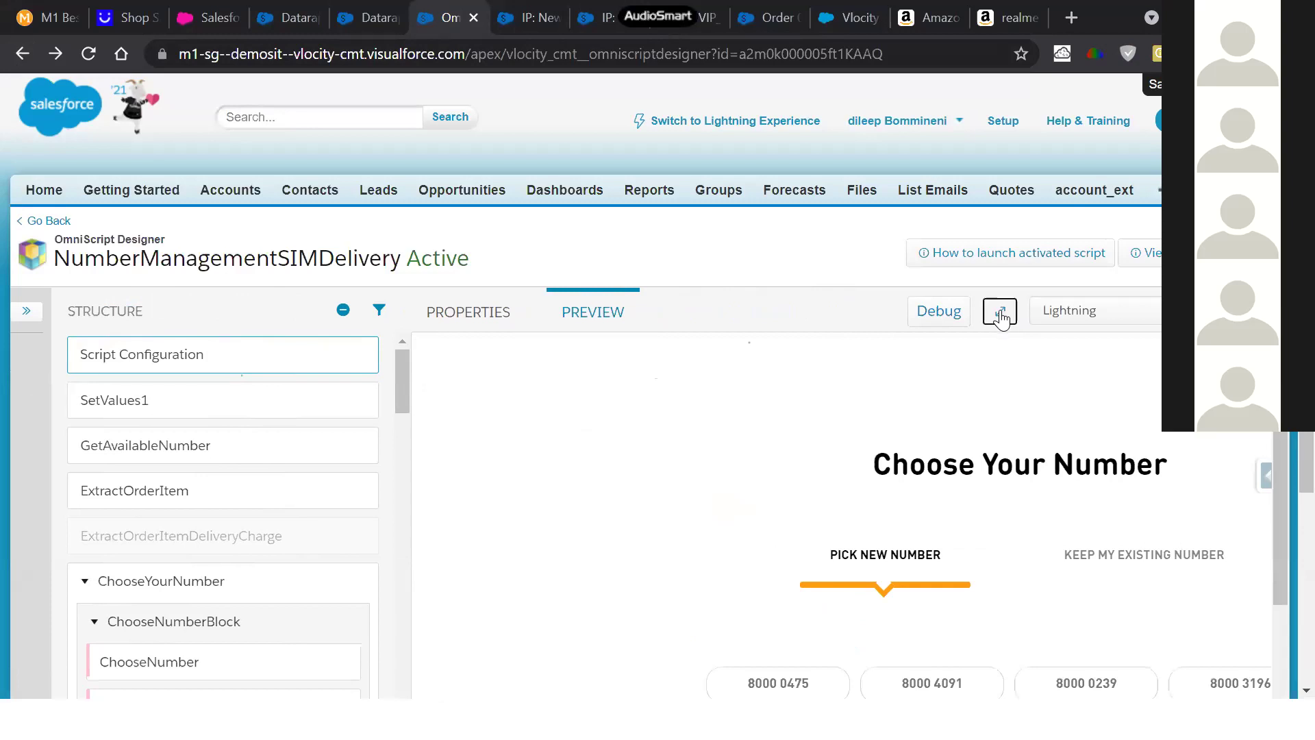
# Preview the OmniScript in Lightning Mobile (iPad) mode and look through its number selection and SIM delivery sections
pyautogui.click(1090, 317)
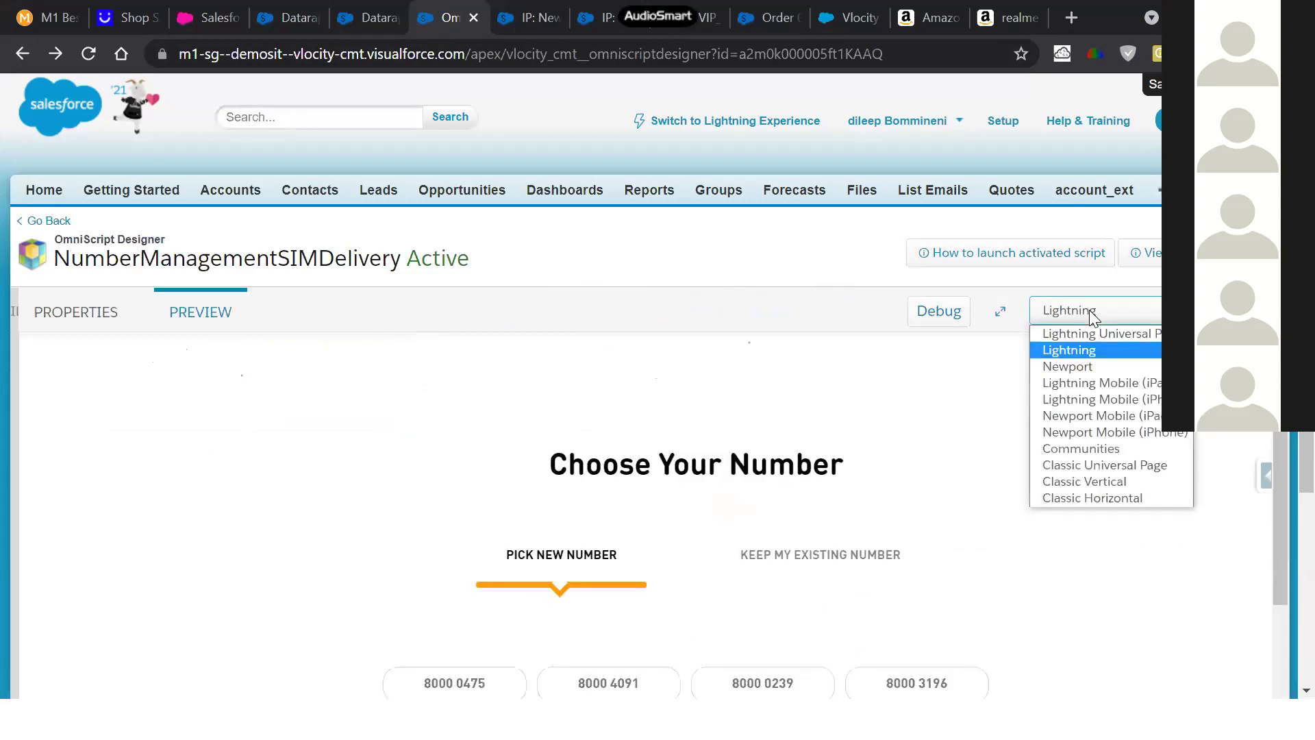
pyautogui.click(1054, 383)
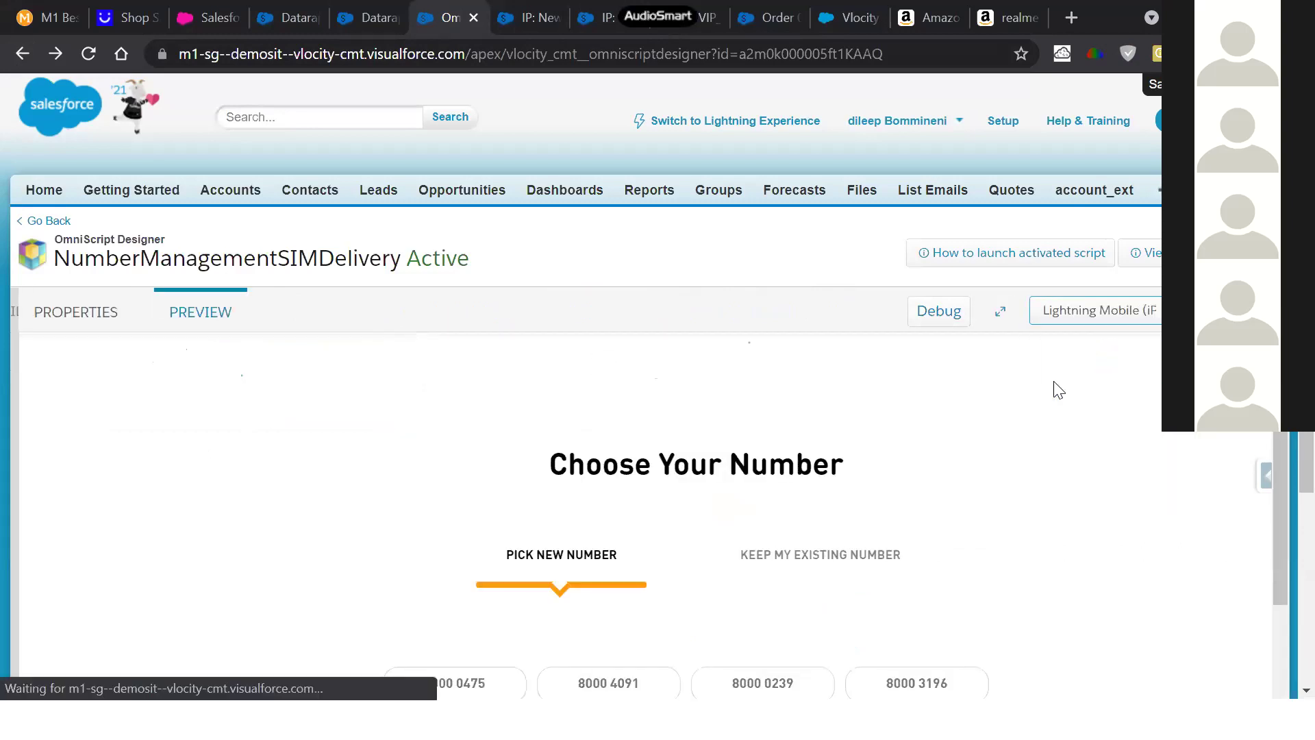
pyautogui.scroll(-3, 815, 644)
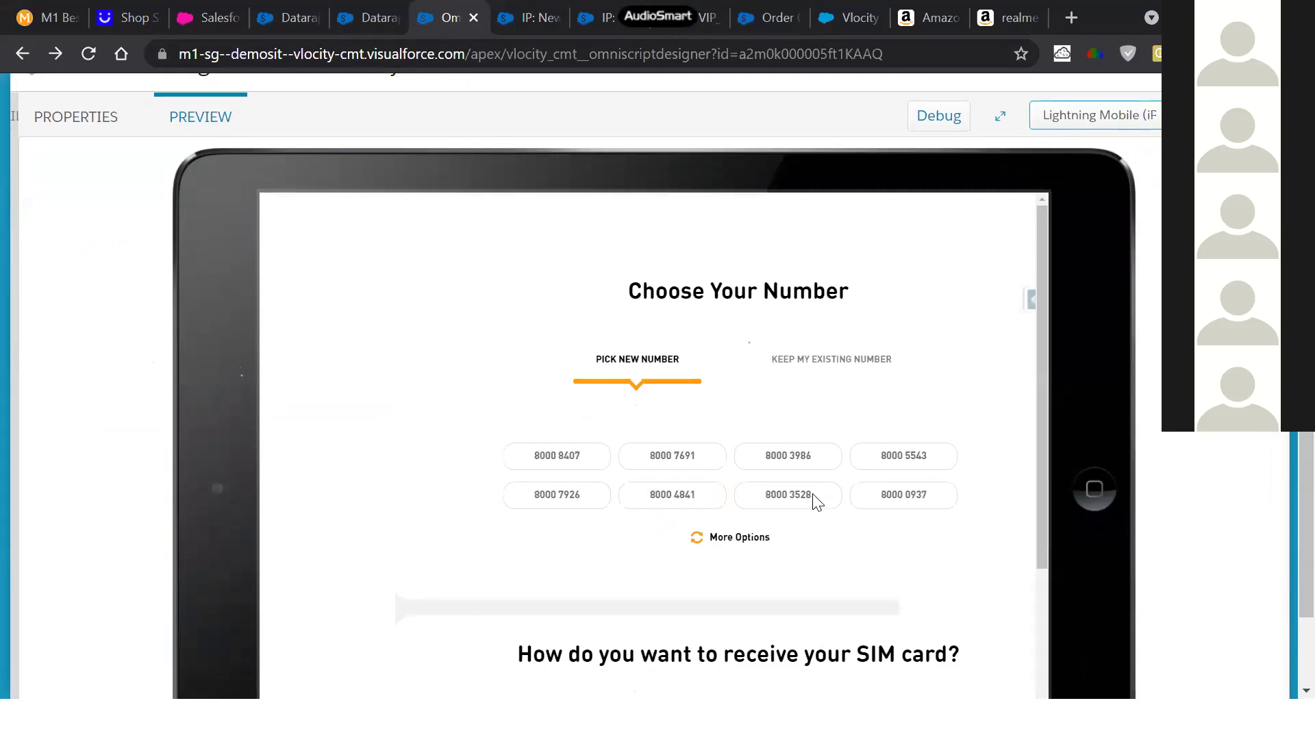
pyautogui.scroll(-5, 815, 502)
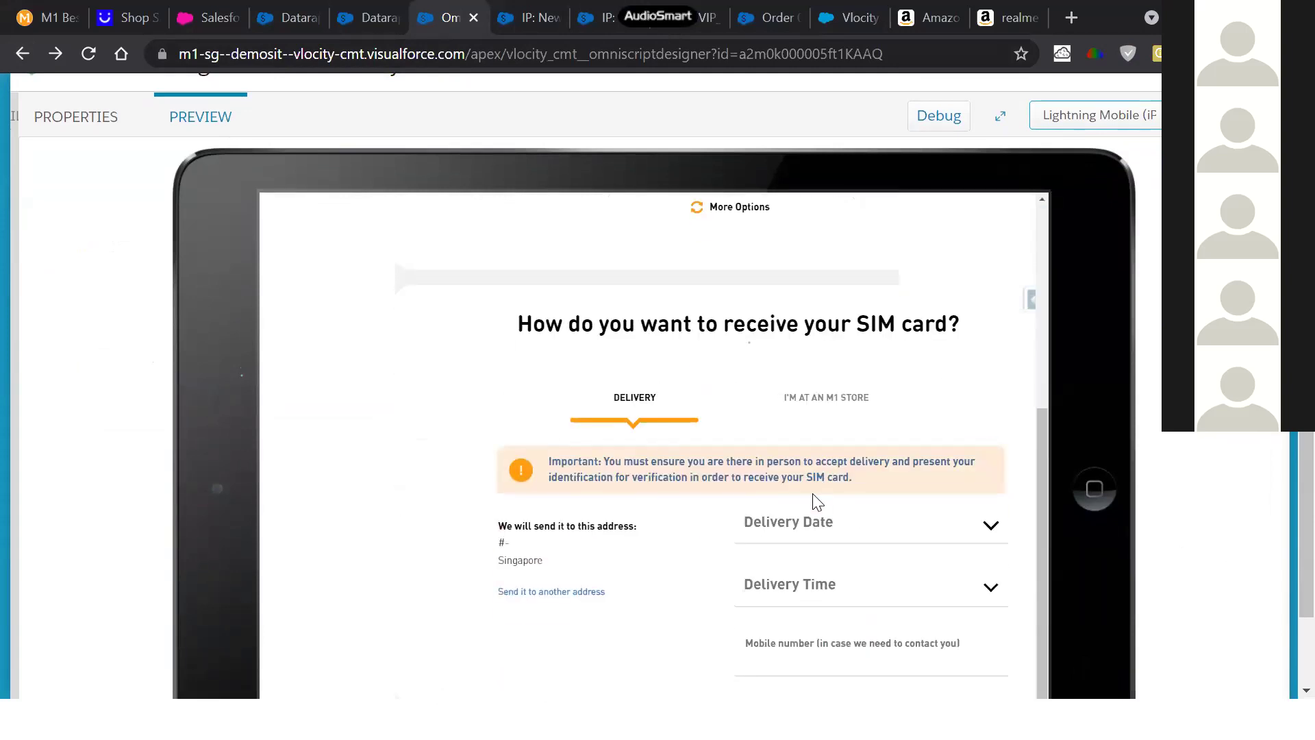
pyautogui.scroll(4, 815, 502)
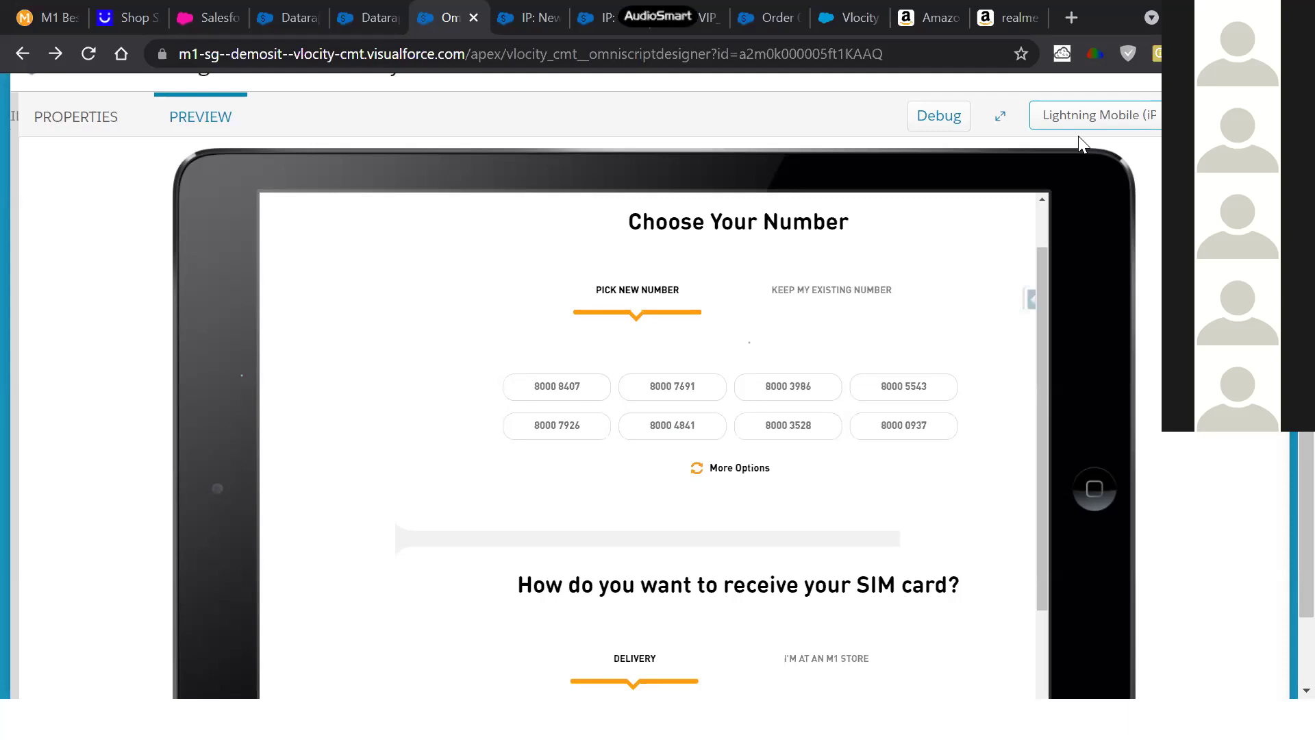
# Preview the OmniScript in Newport Mobile (iPhone) mode, look through its form and review the available preview modes
pyautogui.click(1061, 115)
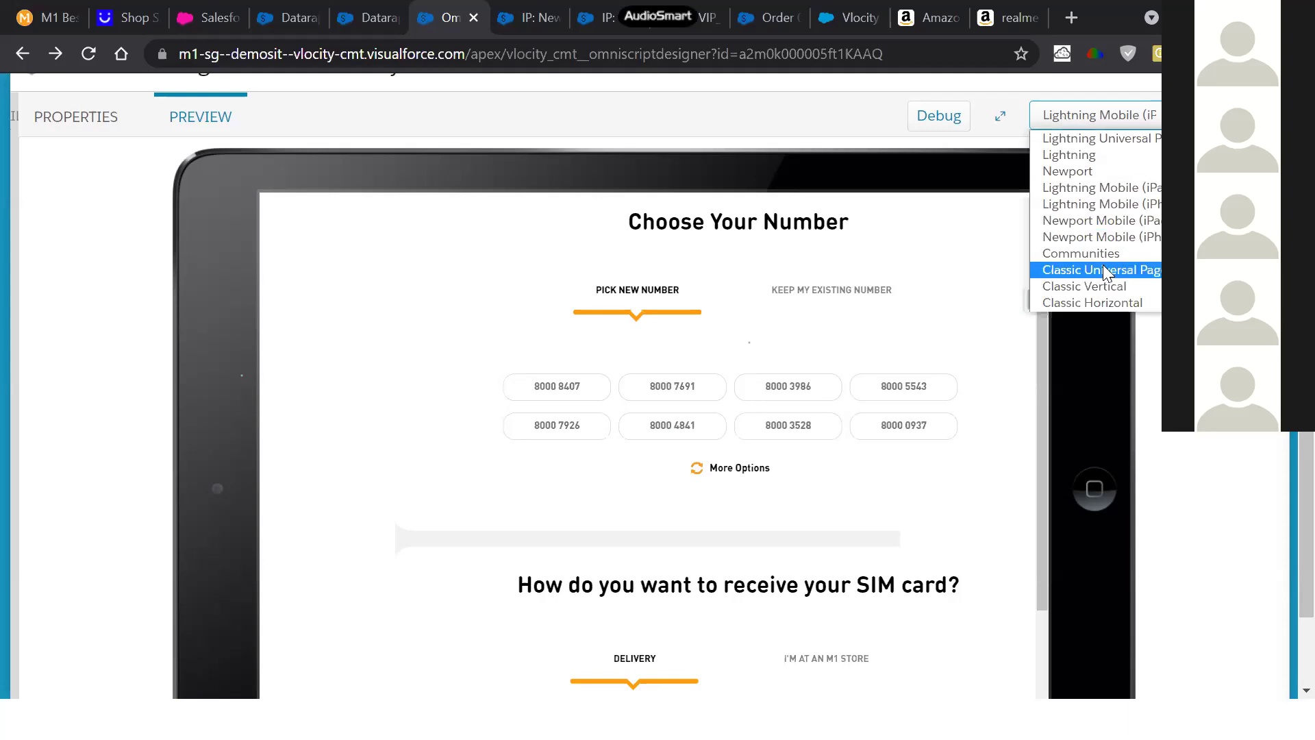
pyautogui.click(1142, 236)
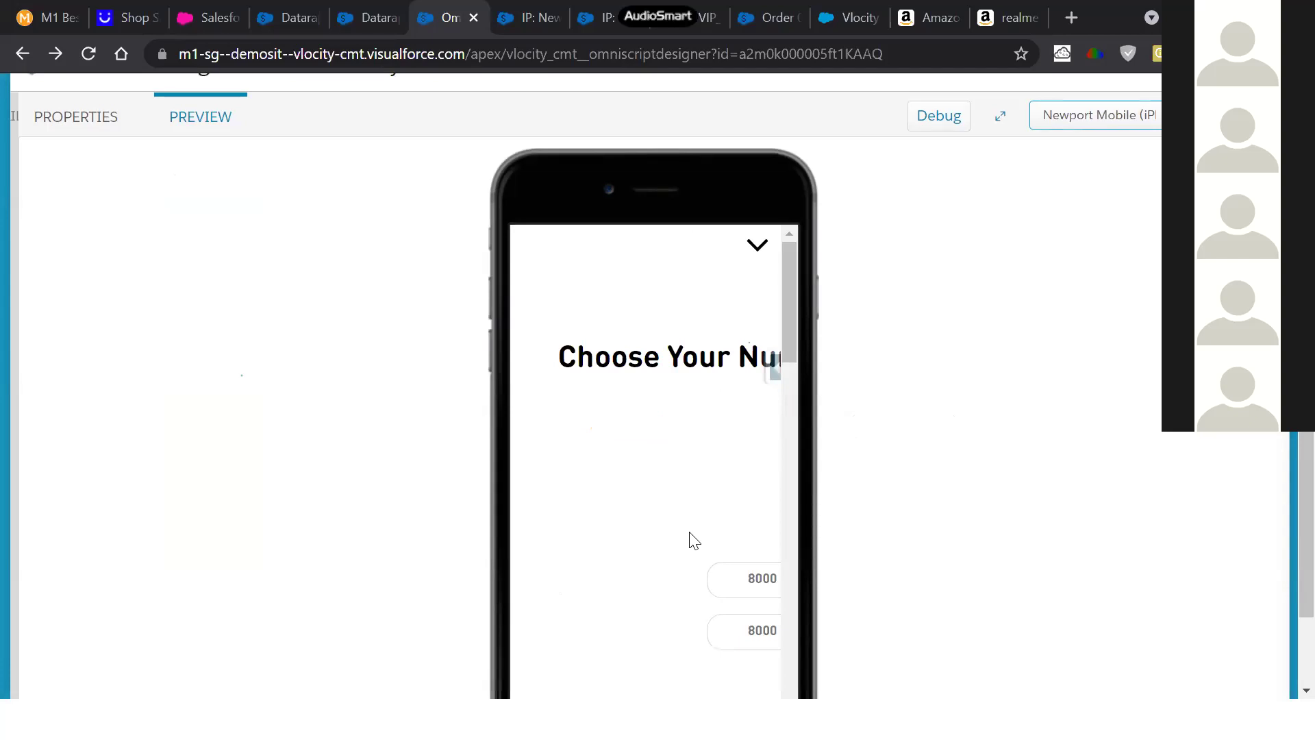
pyautogui.scroll(-10, 692, 538)
pyautogui.scroll(-5, 693, 540)
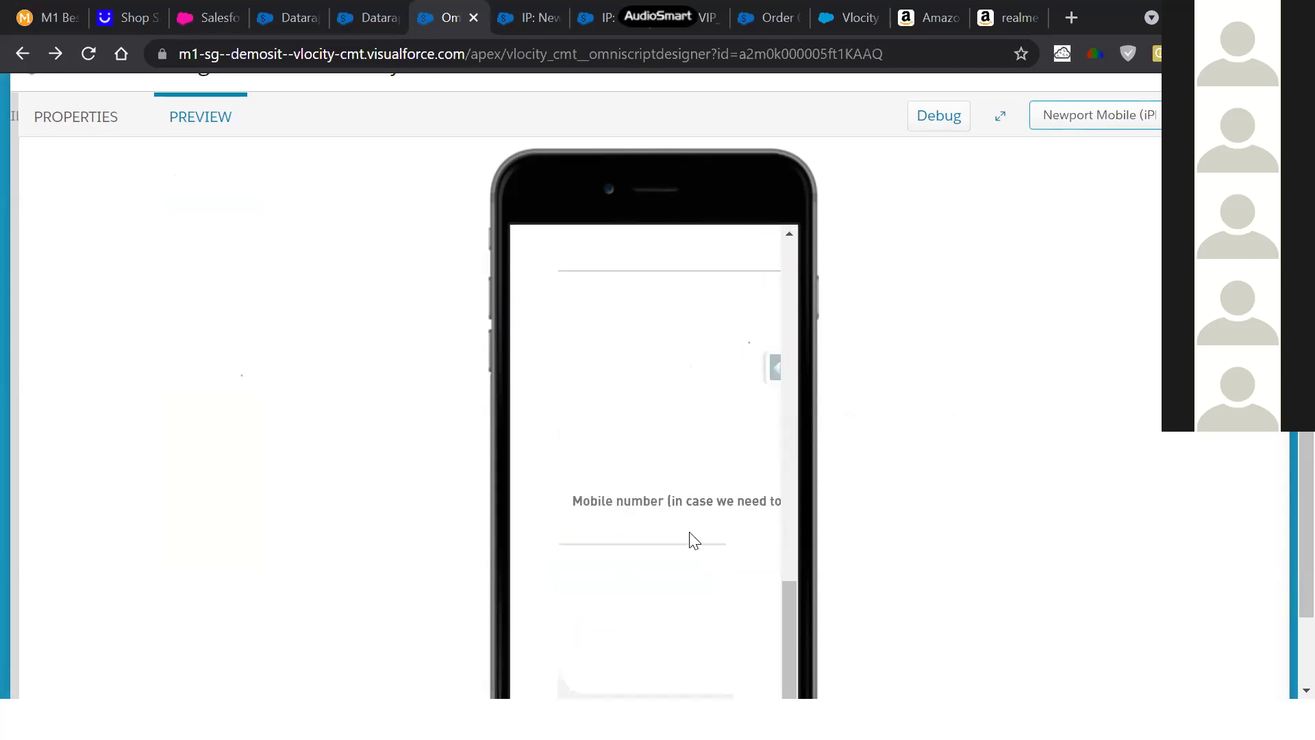
pyautogui.scroll(3, 1022, 335)
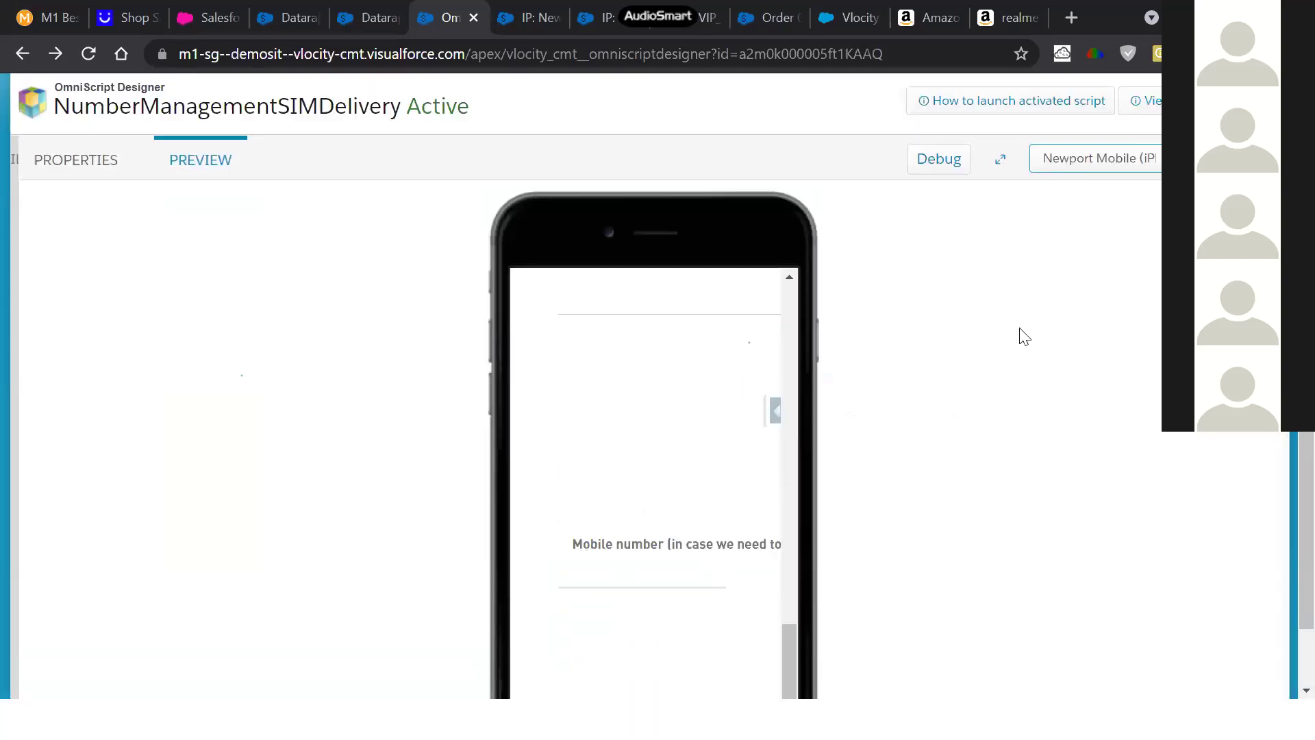
pyautogui.click(1082, 309)
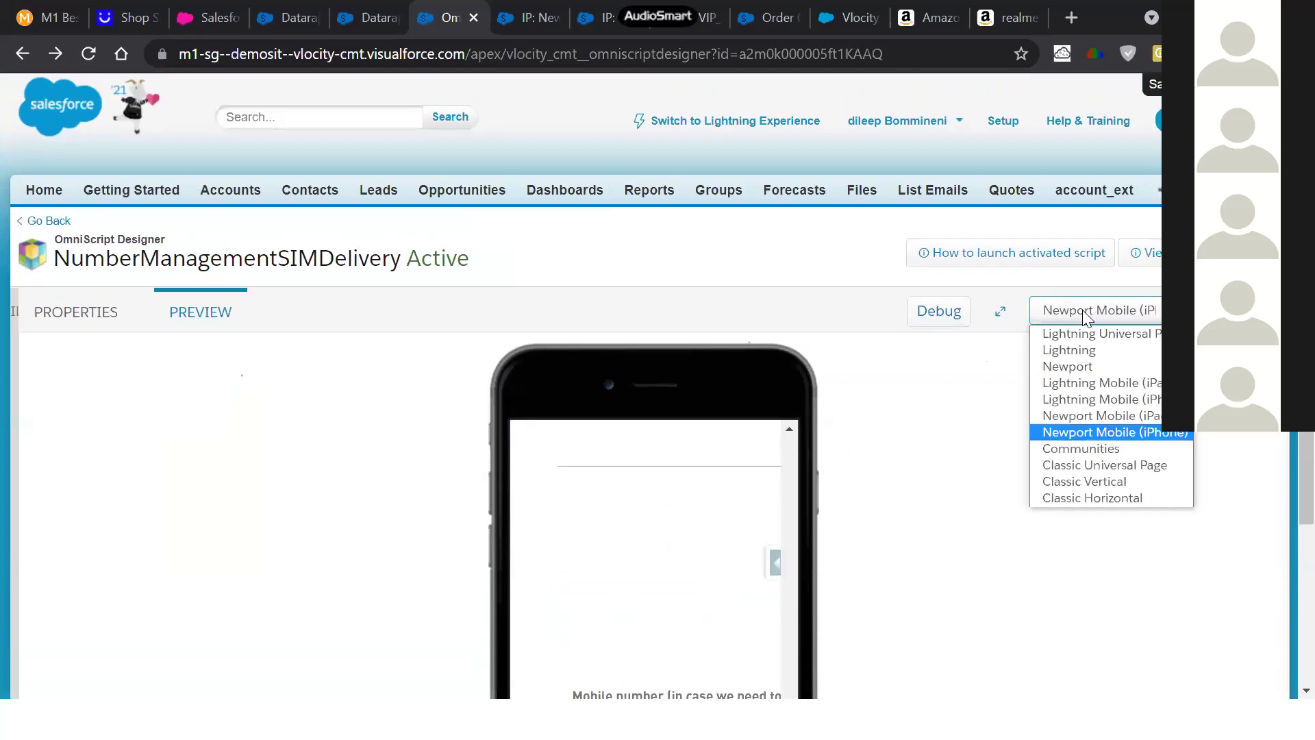
pyautogui.click(950, 375)
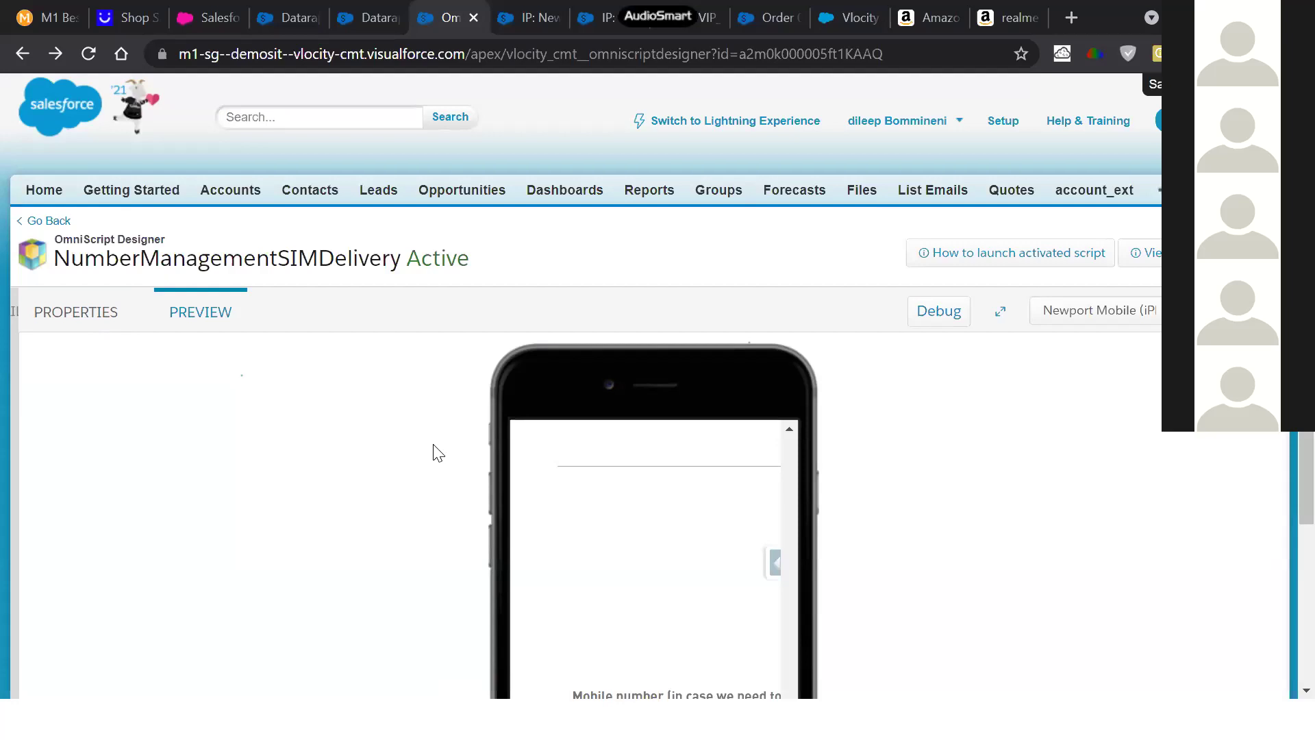
# Return to the OmniScript's properties and examine its structure, including the ChooseNumberBlock and portNumberBlock elements
pyautogui.click(62, 308)
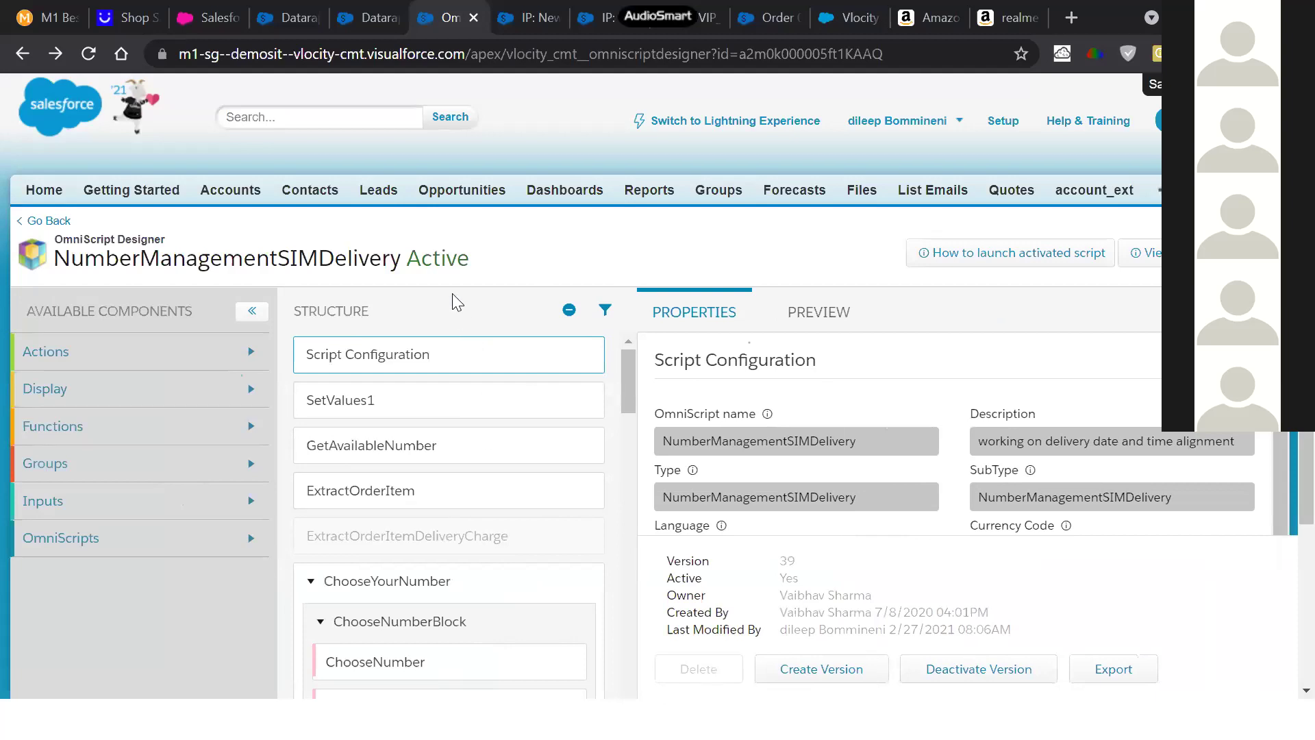
pyautogui.scroll(-3, 452, 301)
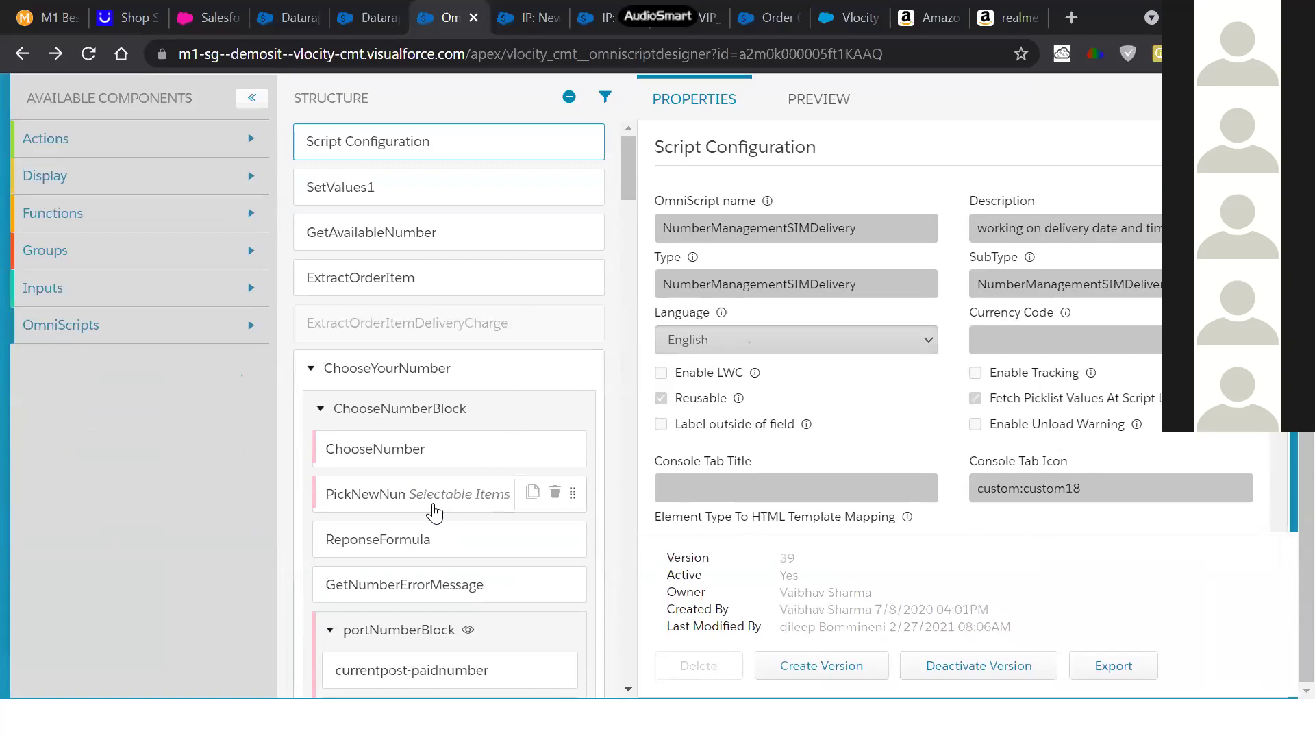
pyautogui.scroll(-5, 434, 512)
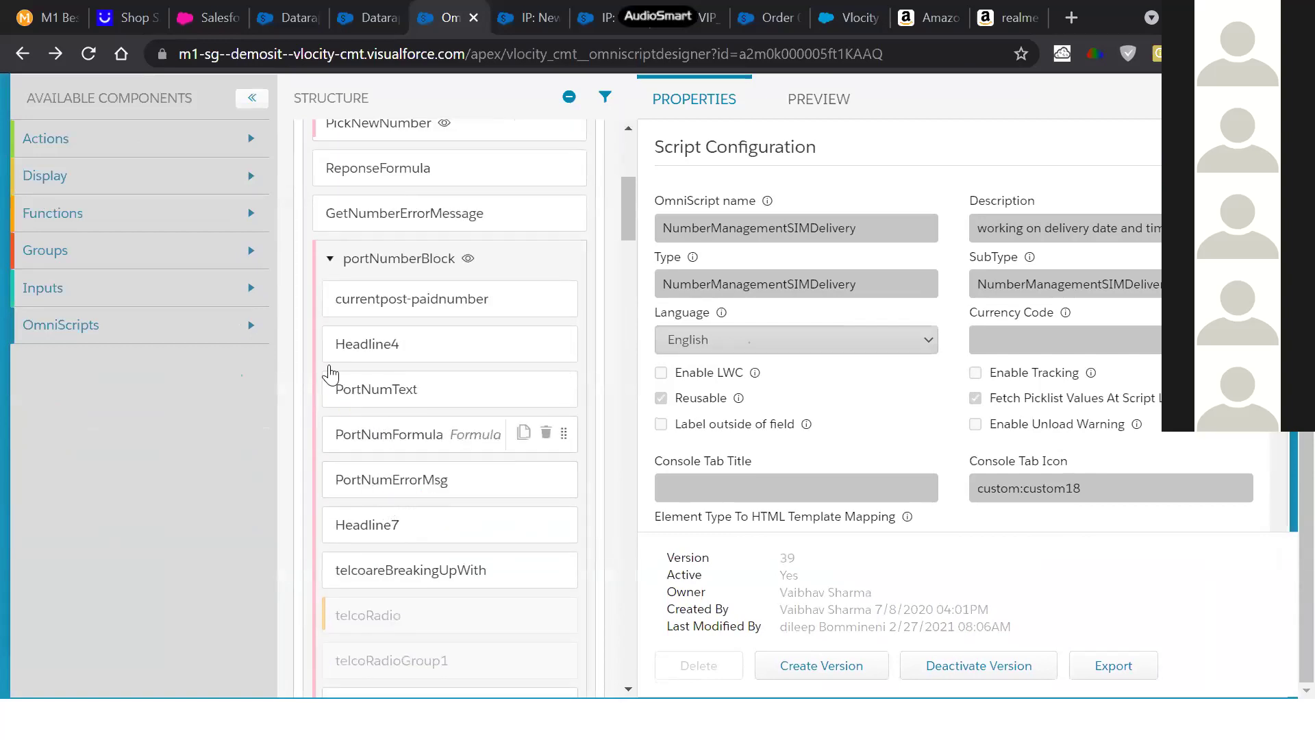
pyautogui.scroll(8, 364, 339)
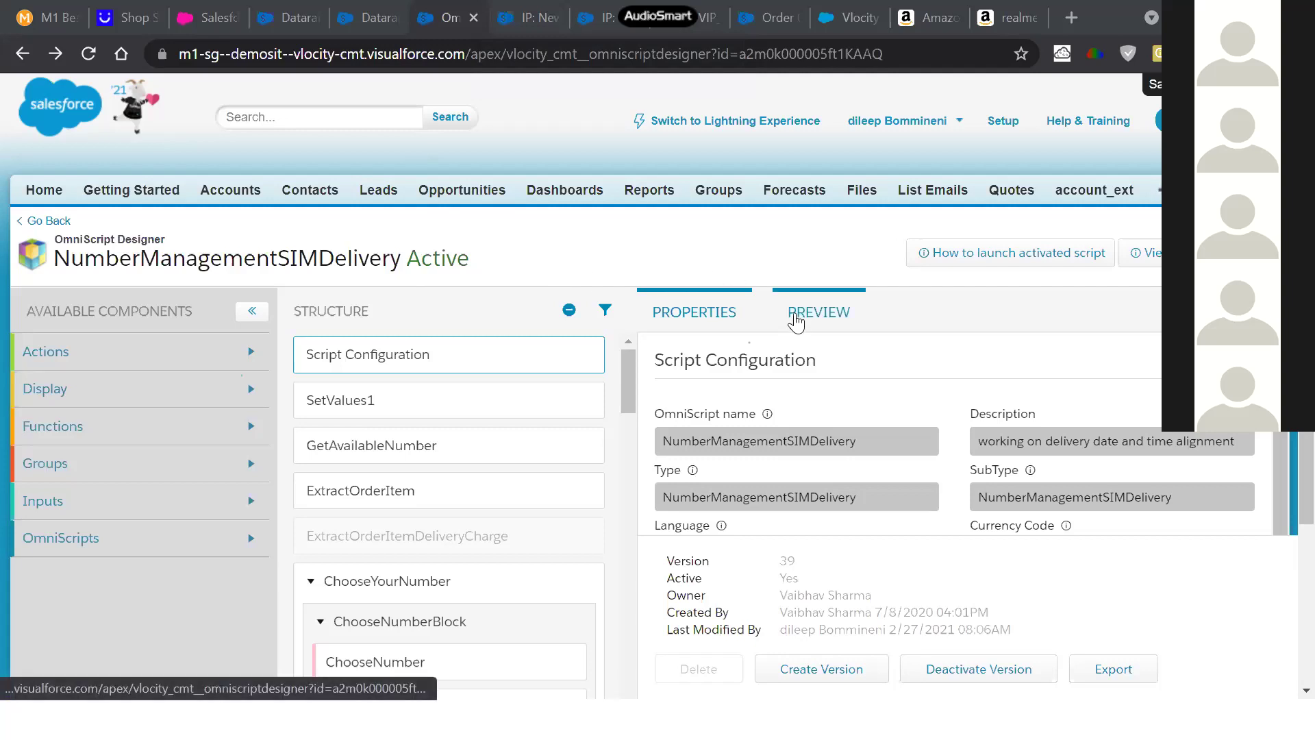
pyautogui.scroll(-2, 411, 476)
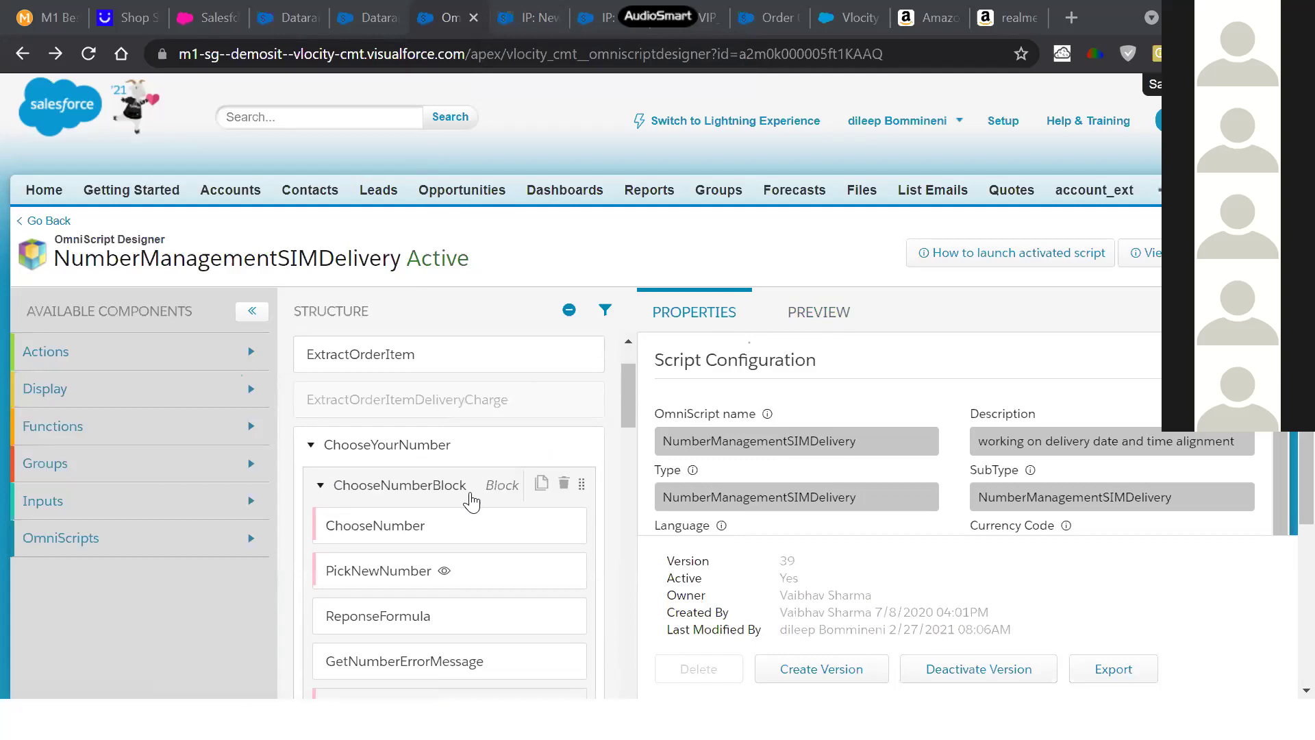
# Reopen the OmniScript's preview and set the preview mode to Lightning
pyautogui.click(818, 313)
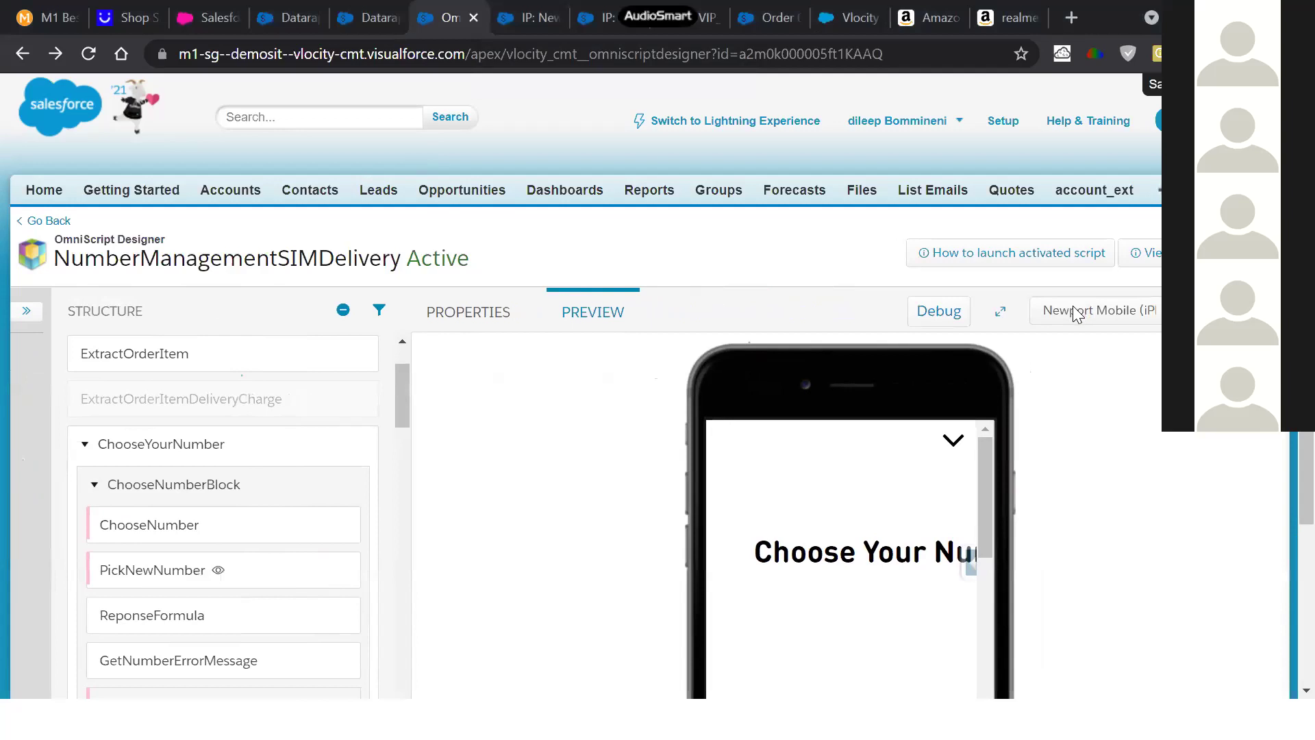
pyautogui.click(1068, 311)
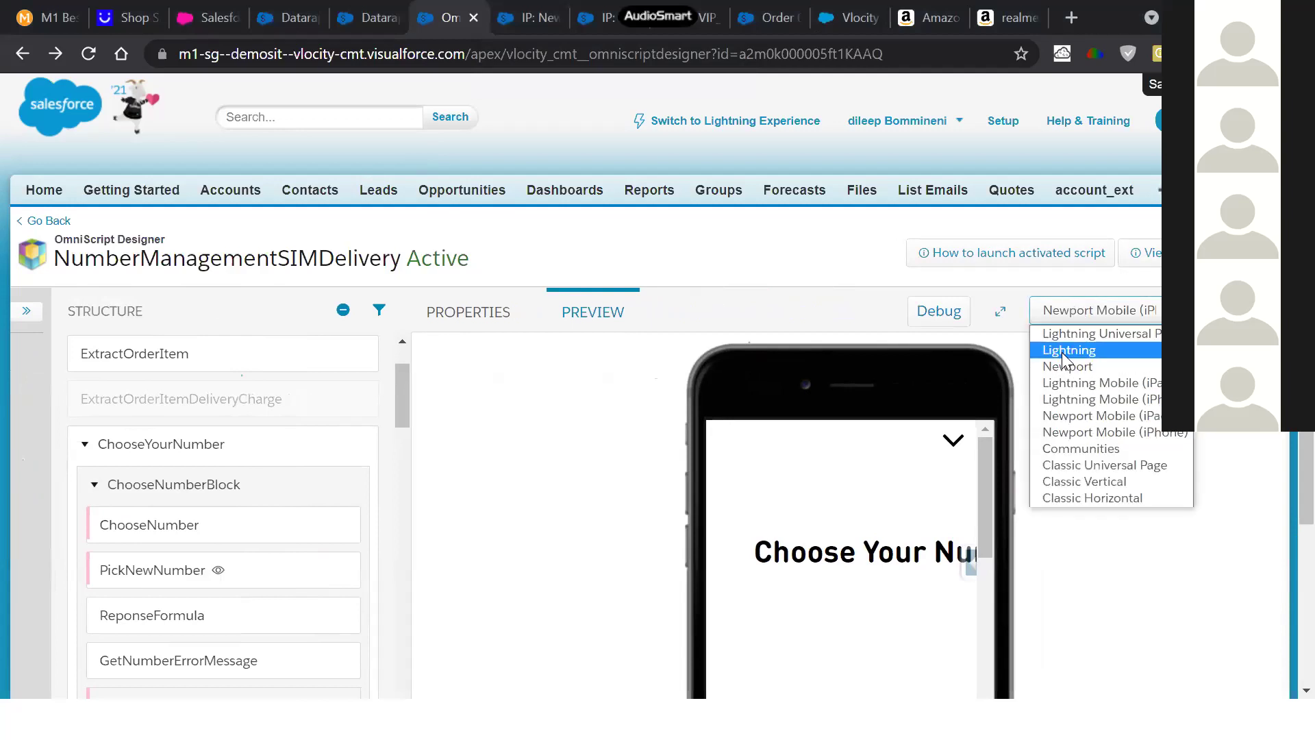
pyautogui.click(1068, 350)
# Switch to the integration procedure containing VerifyBARUNBAR, open its preview and view the input parameters as JSON and as key/value pairs
pyautogui.click(528, 17)
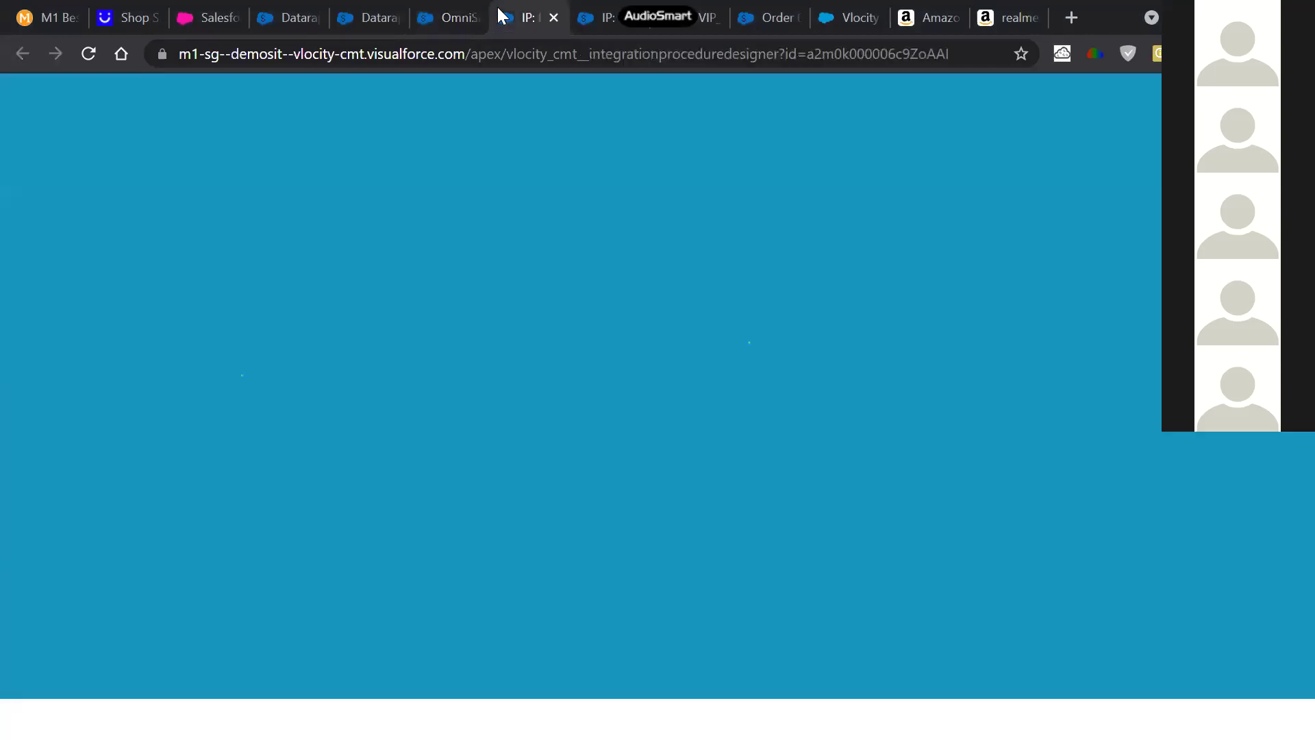
pyautogui.click(586, 22)
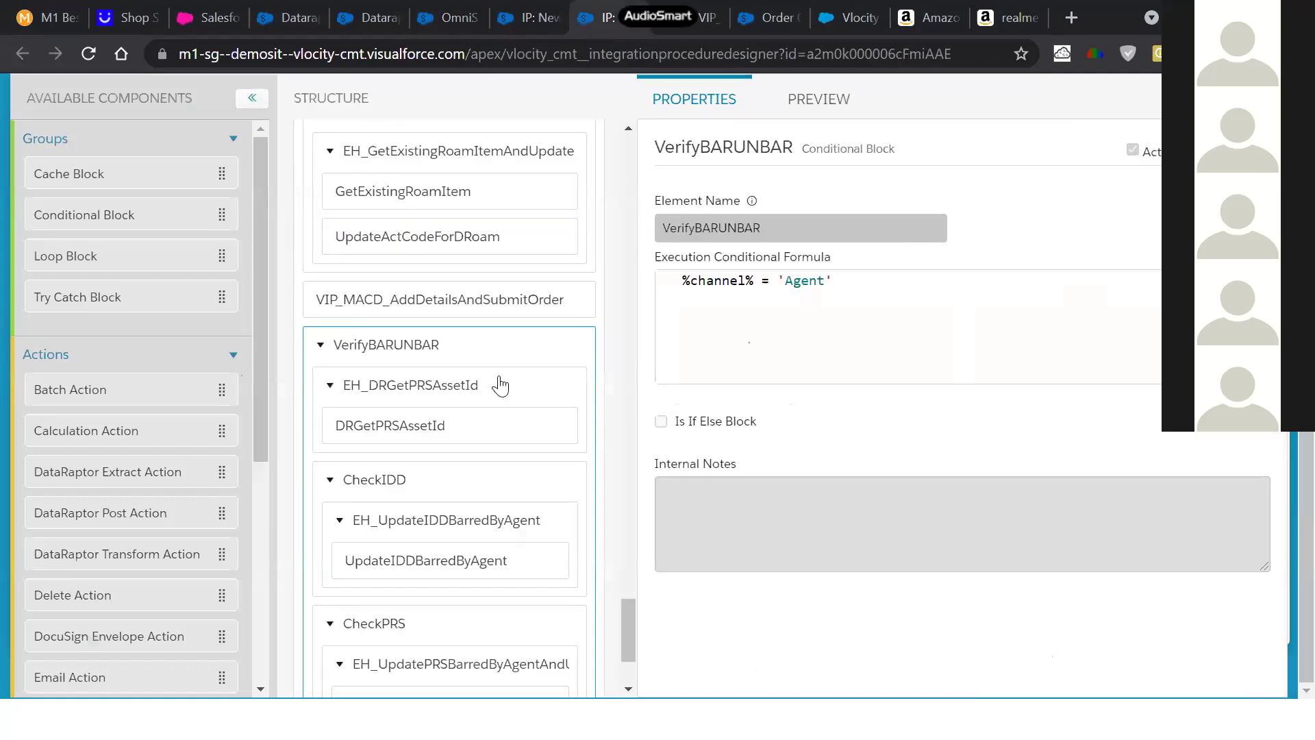
pyautogui.click(819, 100)
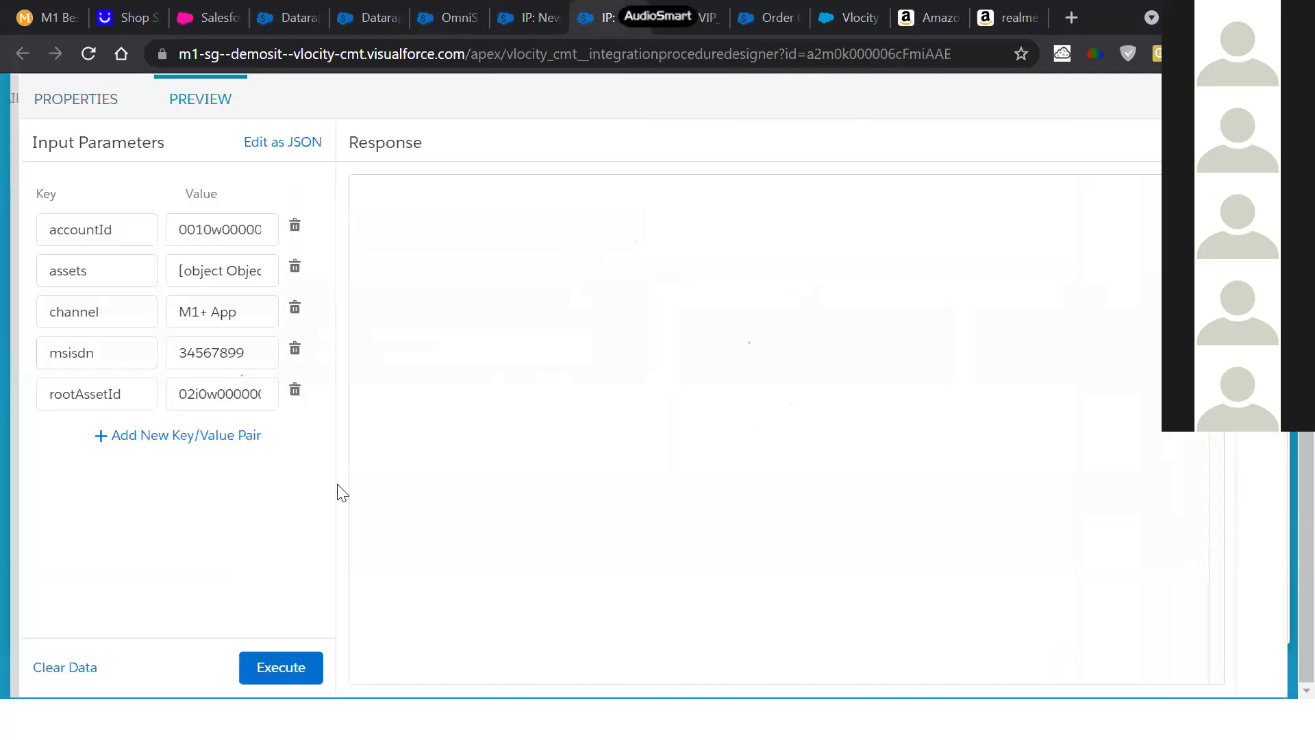
pyautogui.click(268, 143)
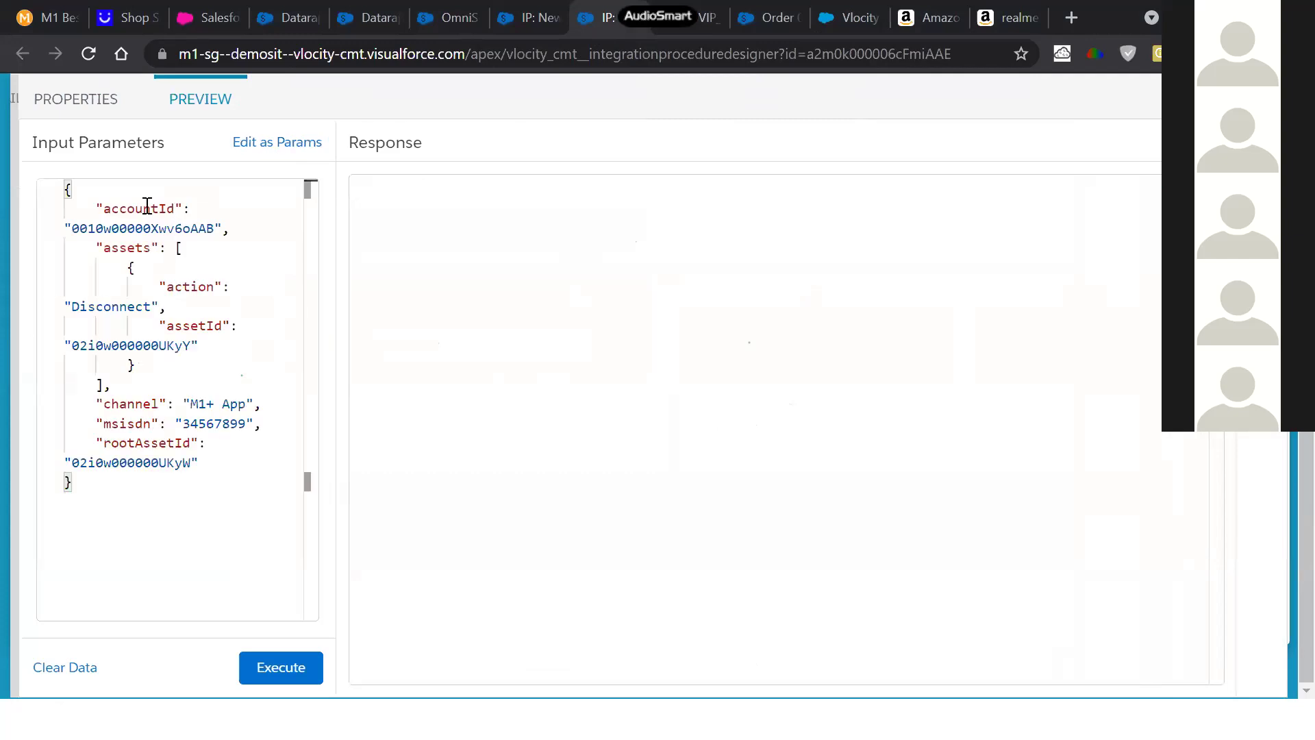
pyautogui.click(283, 144)
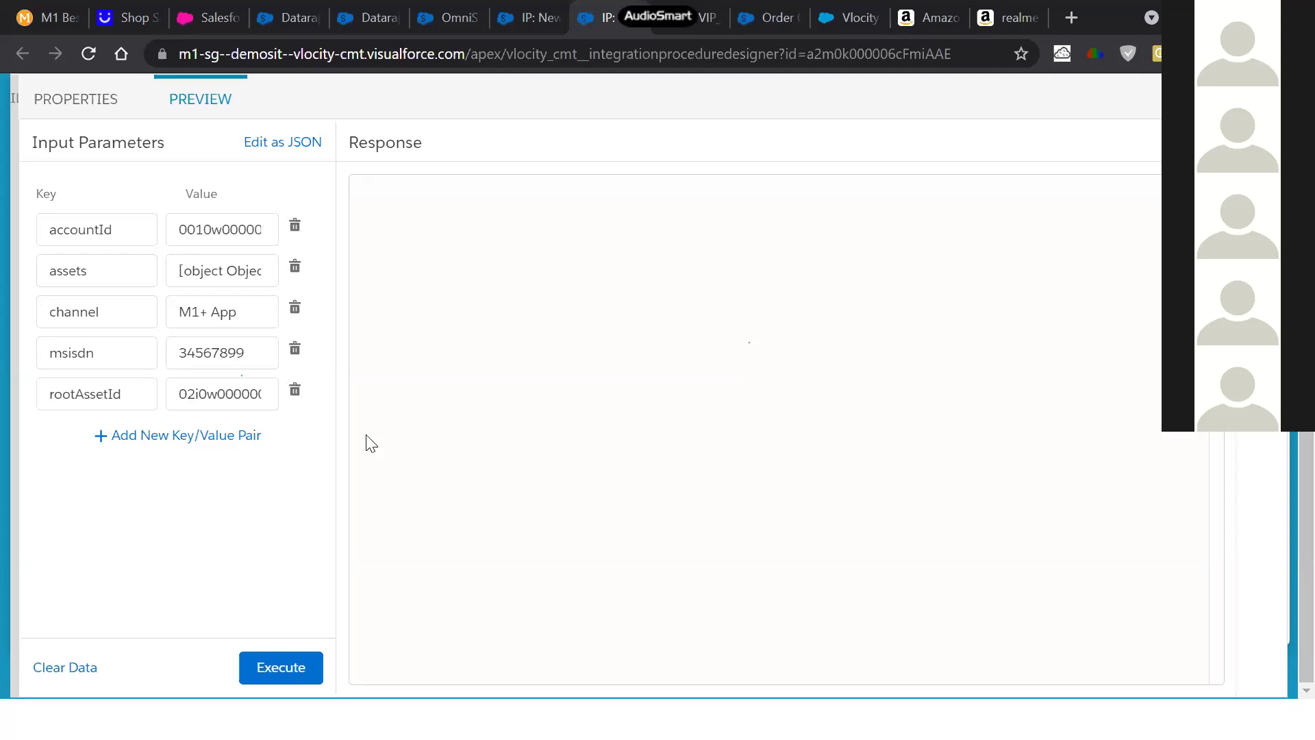
# Return to the integration procedure's properties and examine the blocks in its structure from VerifyBARUNBAR up to AddMultipleProd
pyautogui.click(63, 115)
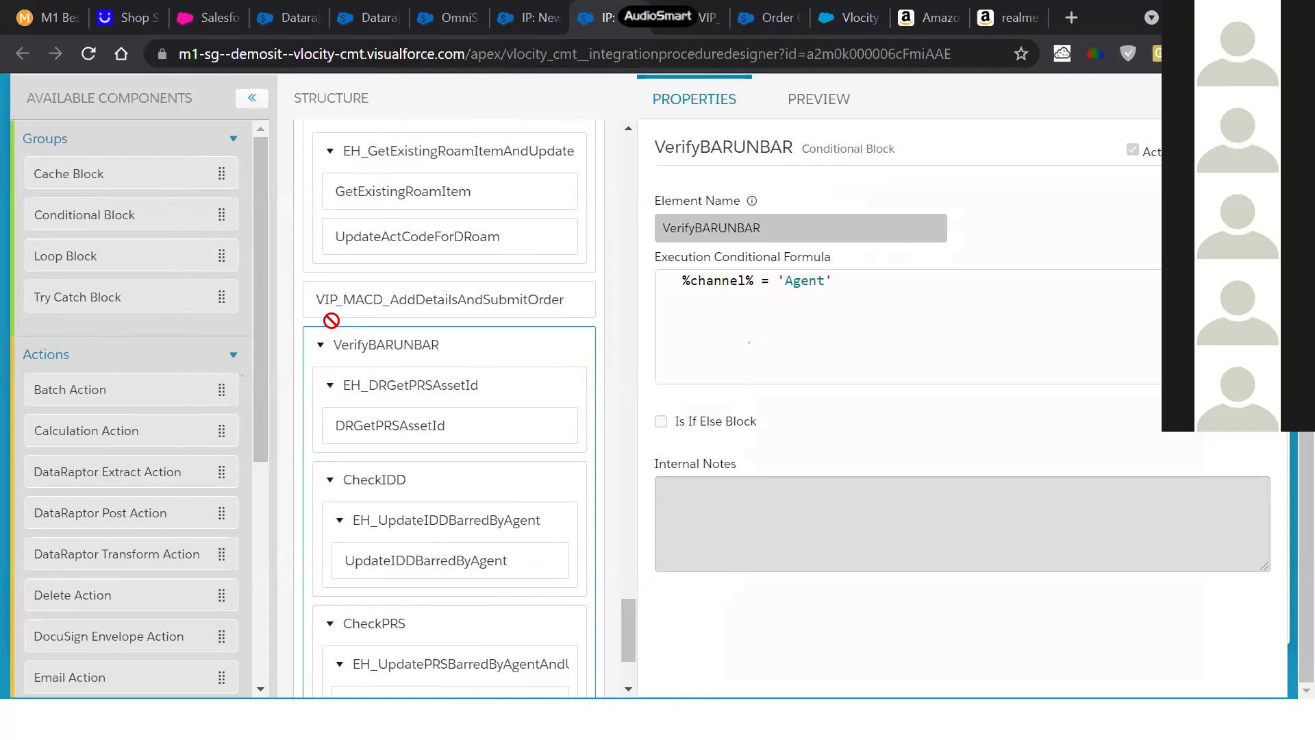
pyautogui.scroll(3, 332, 320)
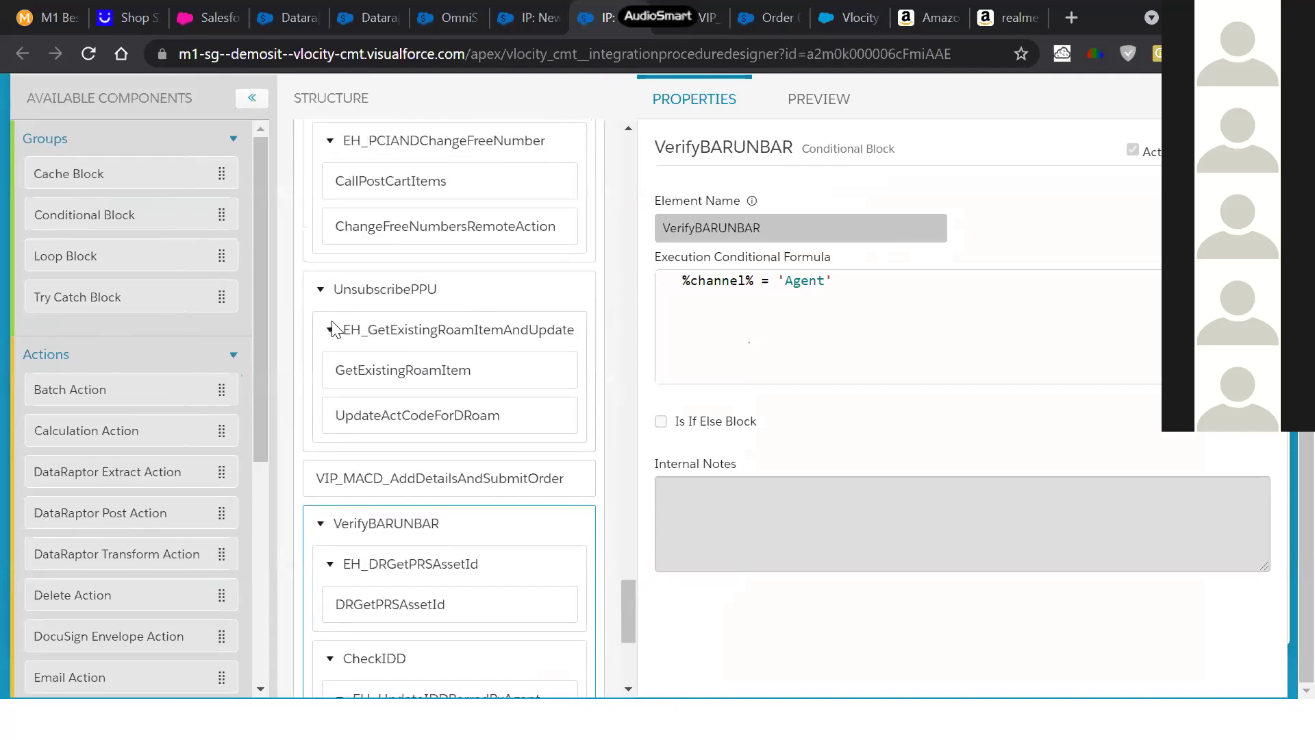
pyautogui.scroll(1, 332, 327)
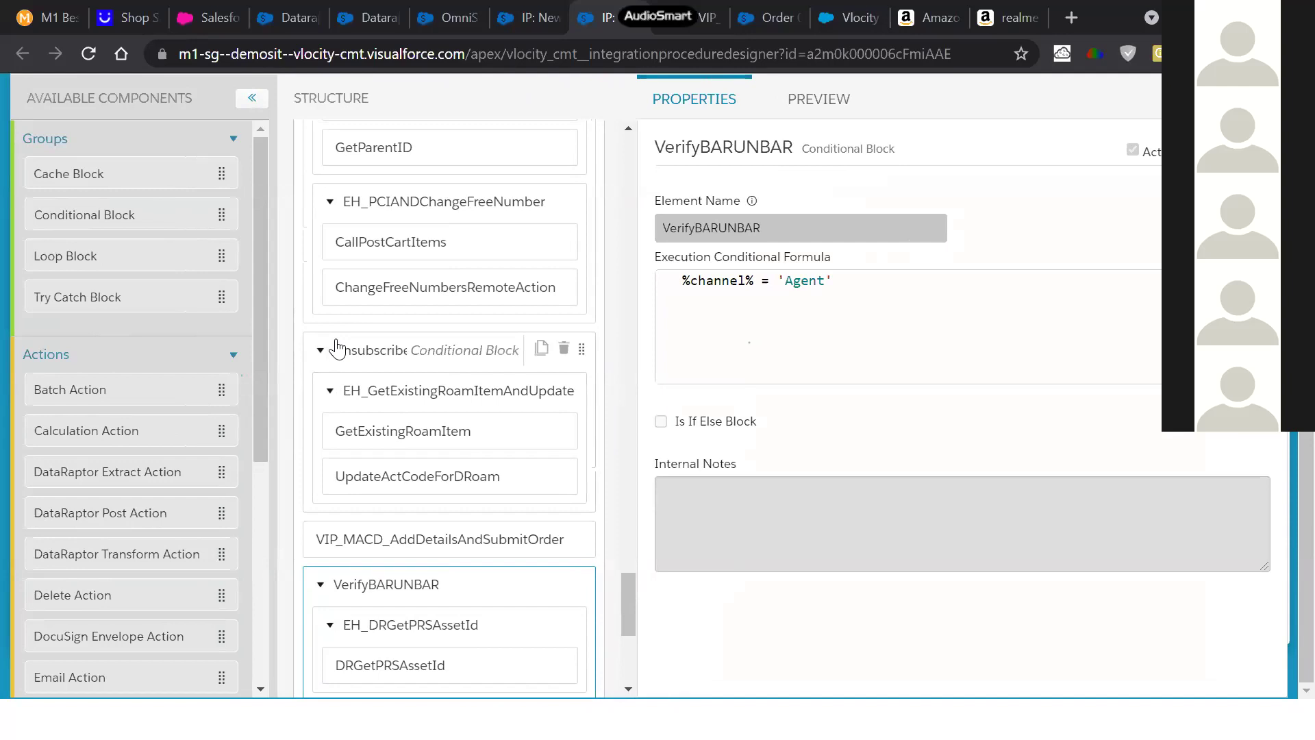
pyautogui.scroll(1, 336, 349)
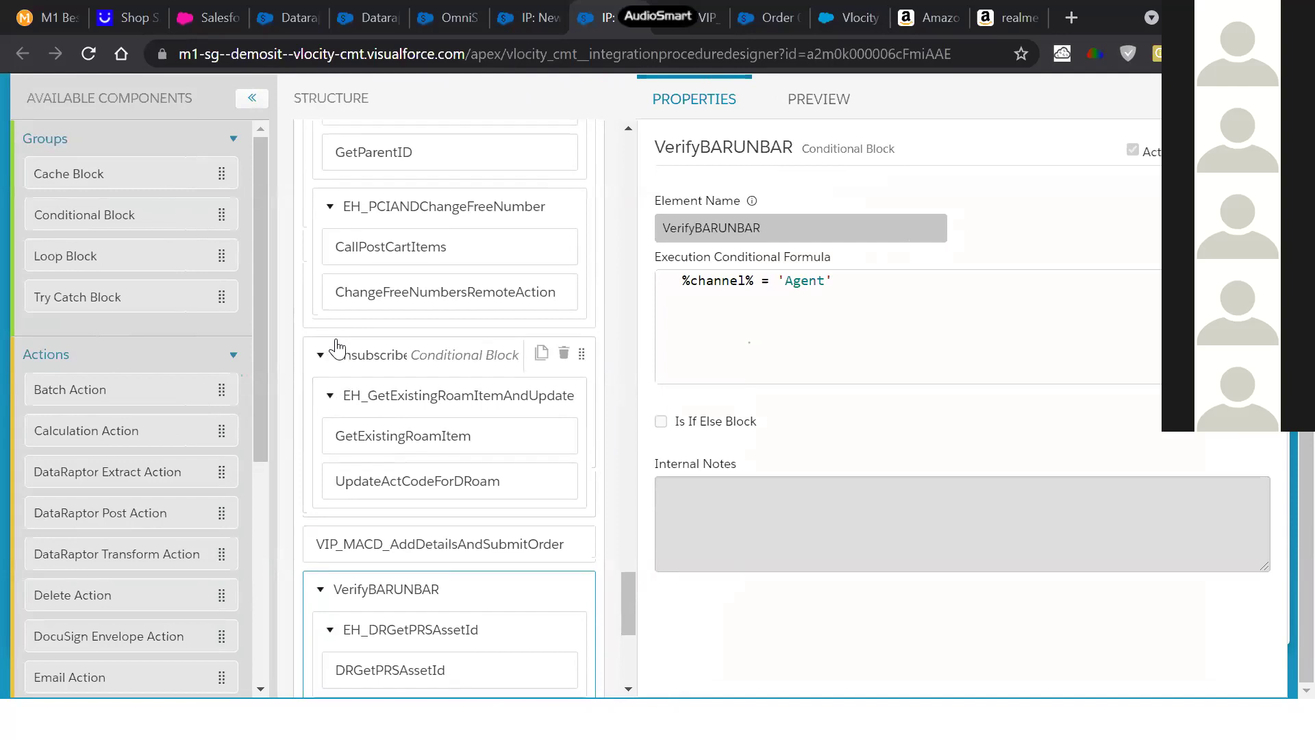
pyautogui.scroll(4, 337, 349)
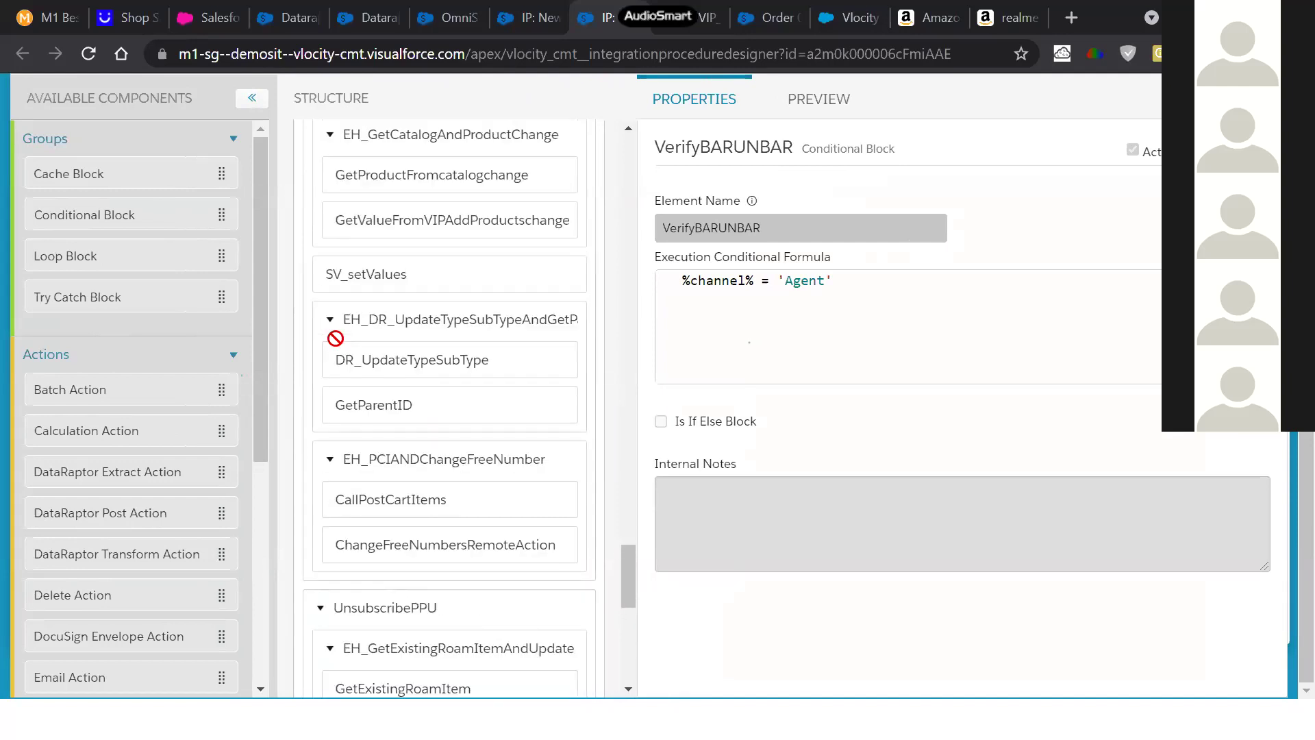
pyautogui.scroll(14, 336, 350)
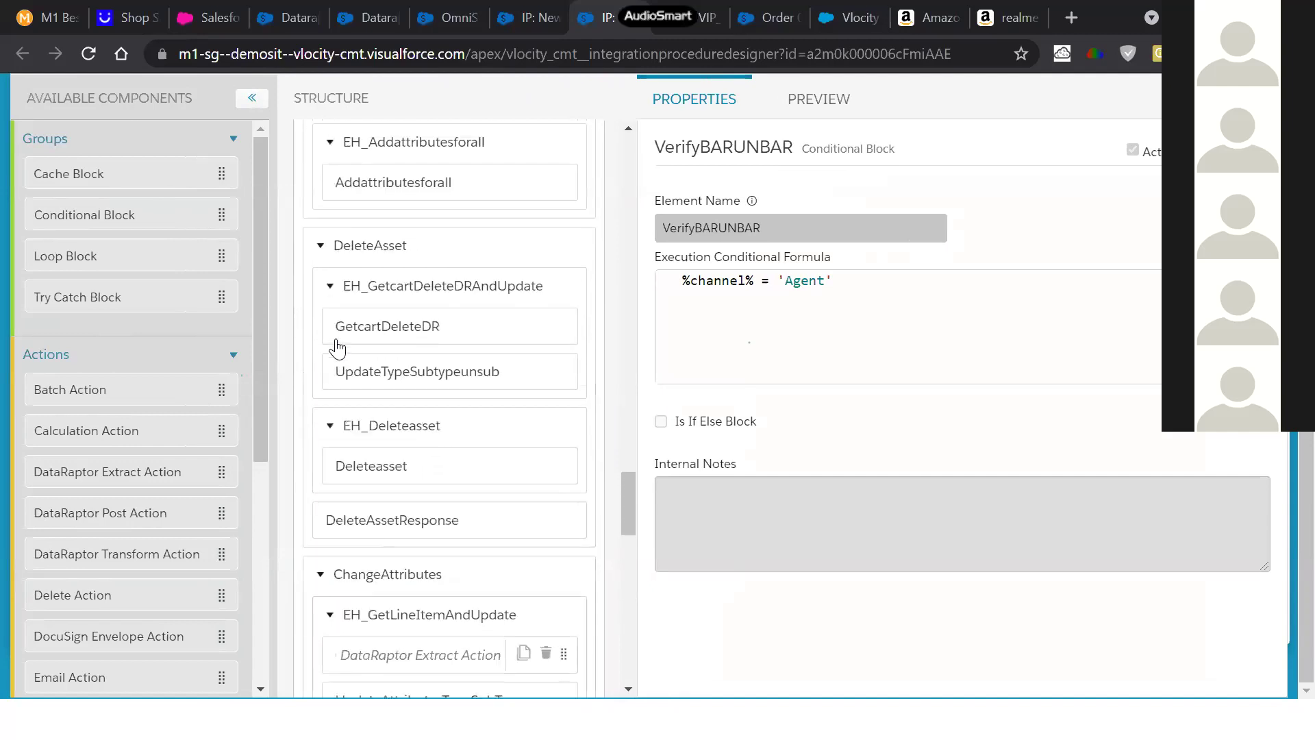
pyautogui.scroll(15, 336, 350)
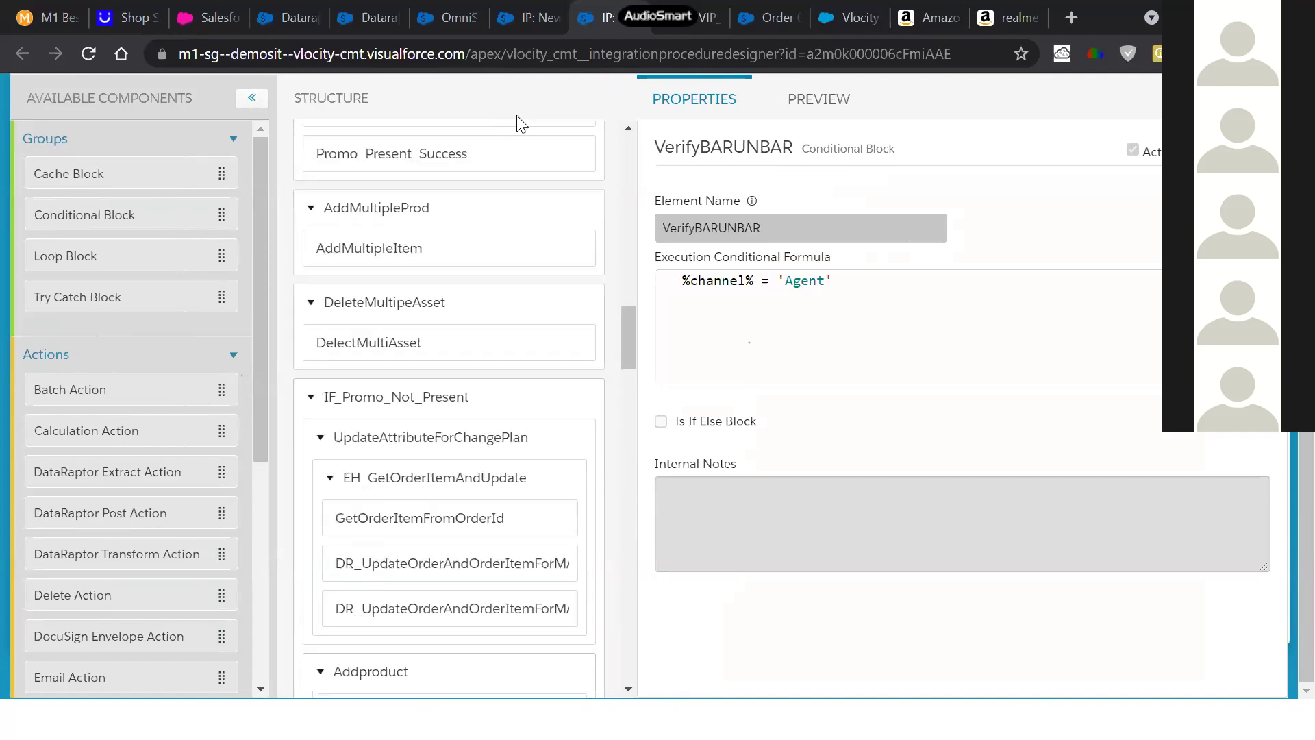
# Switch to the insurance org's OmniScript list, expand the _Sample/Health and Account/Search entries, and open AccountSearch (Version 1)
pyautogui.click(206, 17)
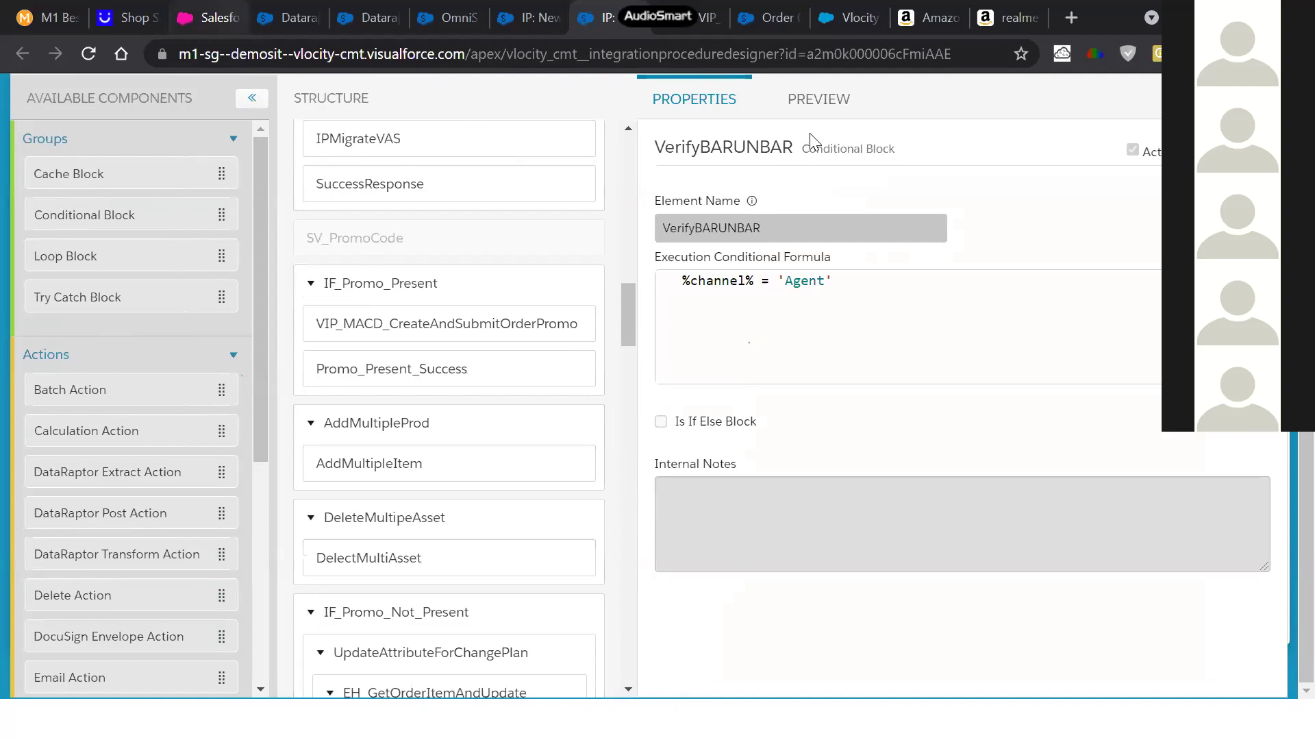
pyautogui.click(456, 156)
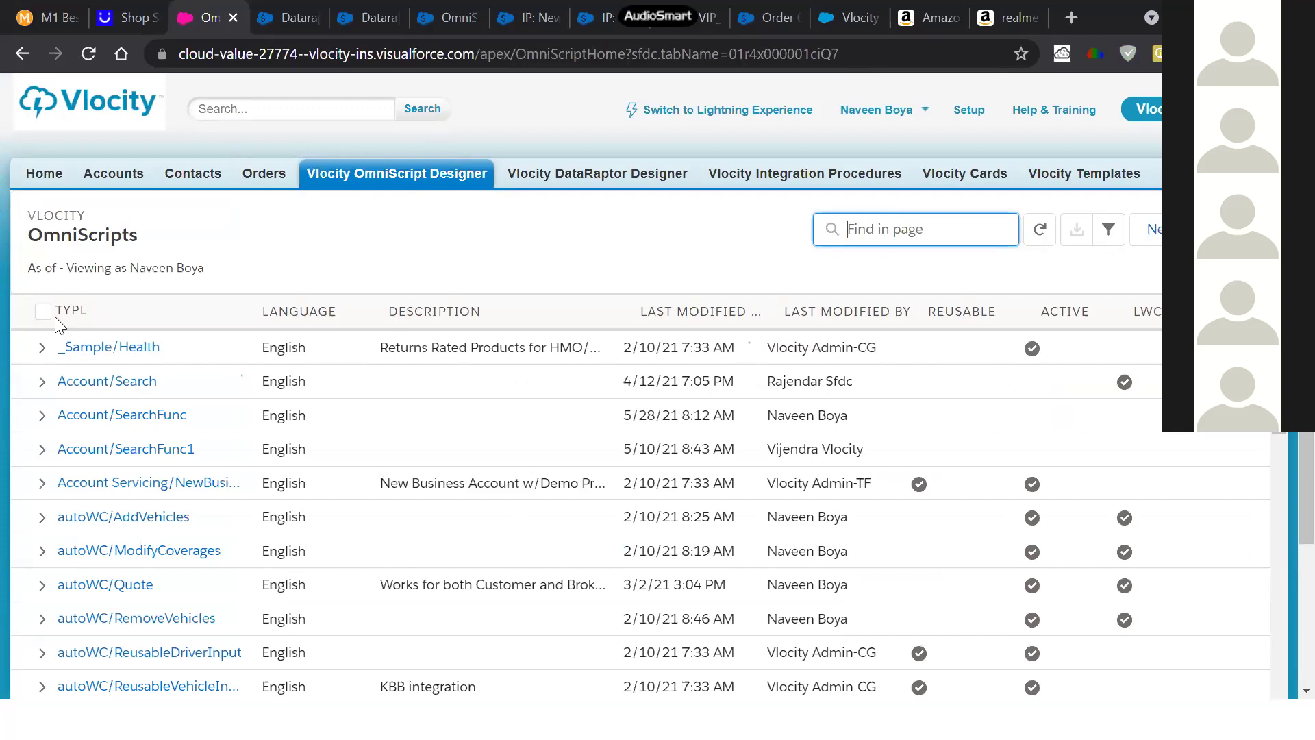
pyautogui.click(42, 348)
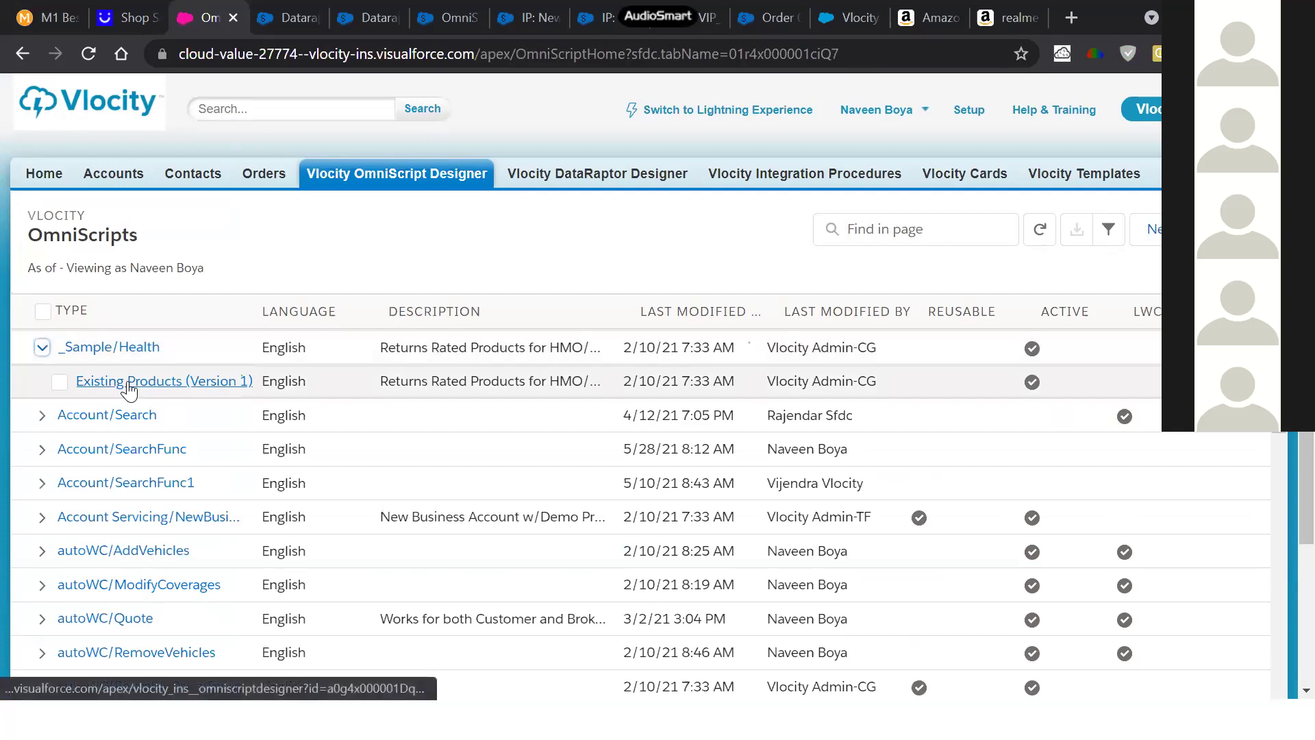
pyautogui.click(40, 415)
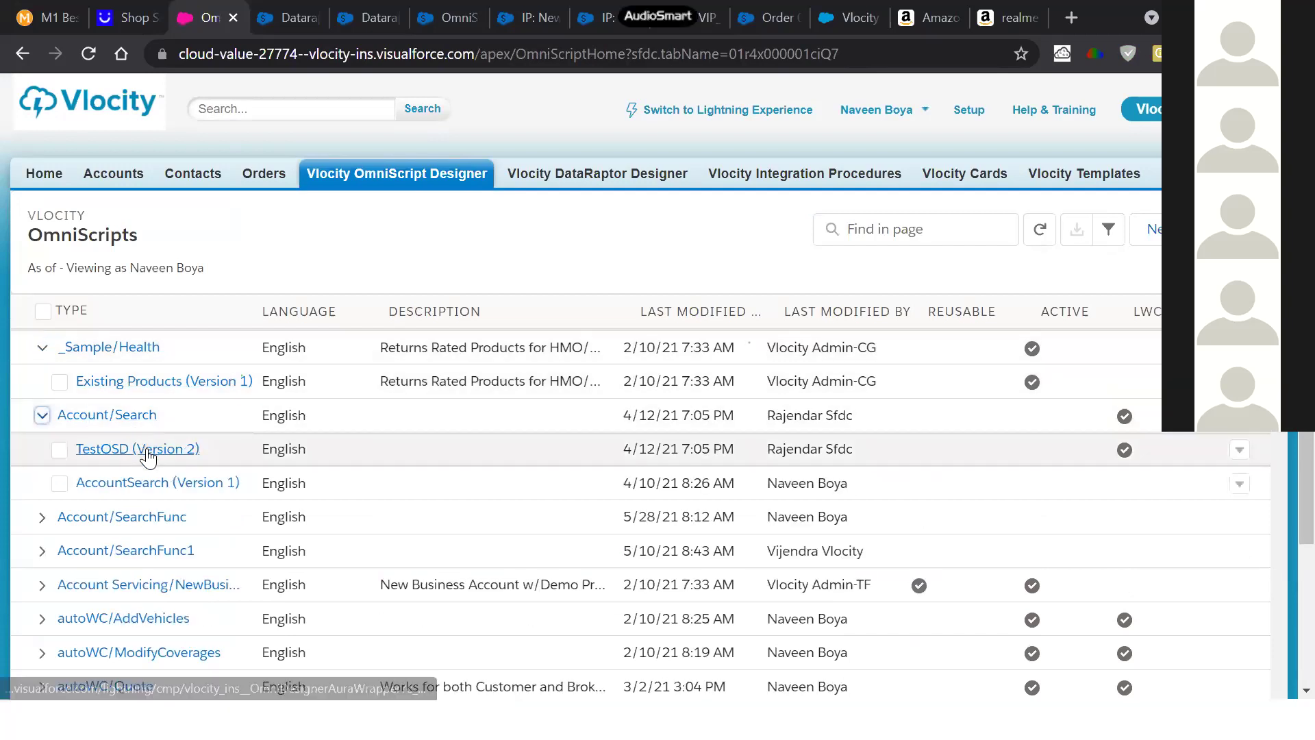
pyautogui.click(159, 484)
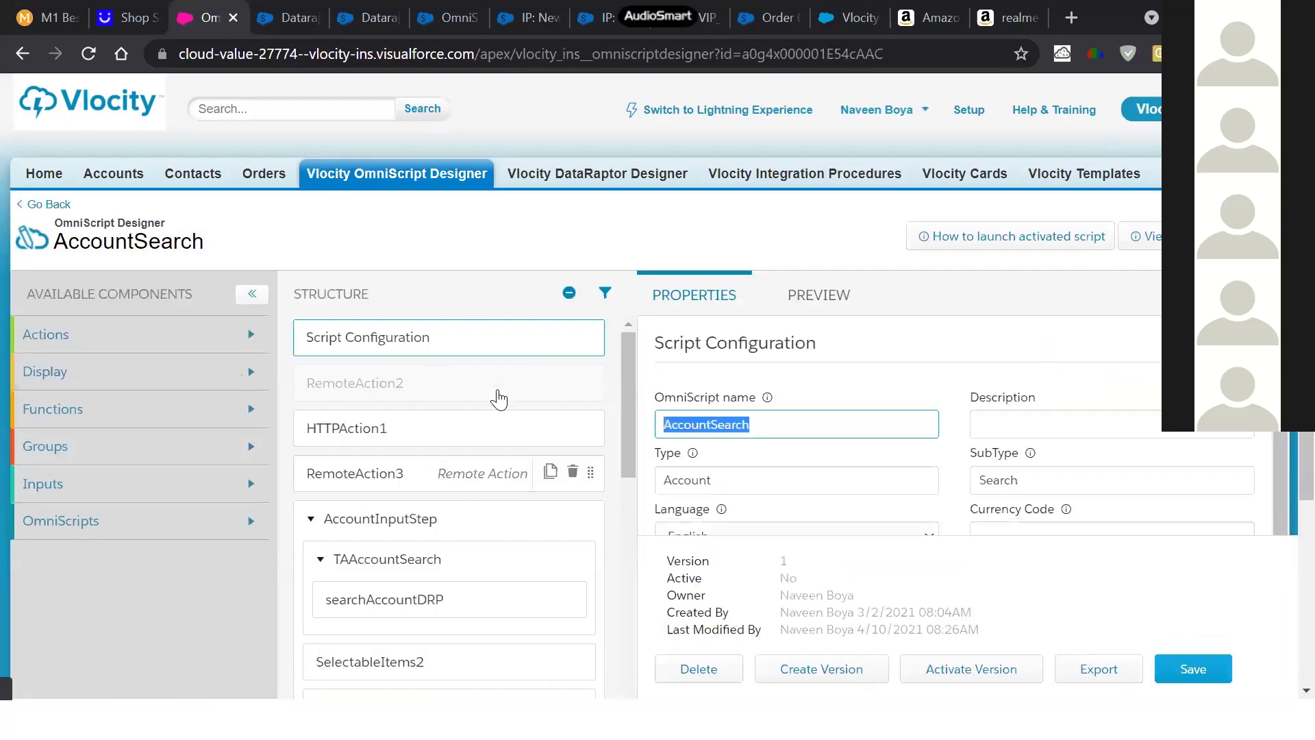
# Review the AccountSearch structure, enable LWC in its script configuration and open the script in the LWC OmniScript Designer
pyautogui.scroll(-4, 432, 434)
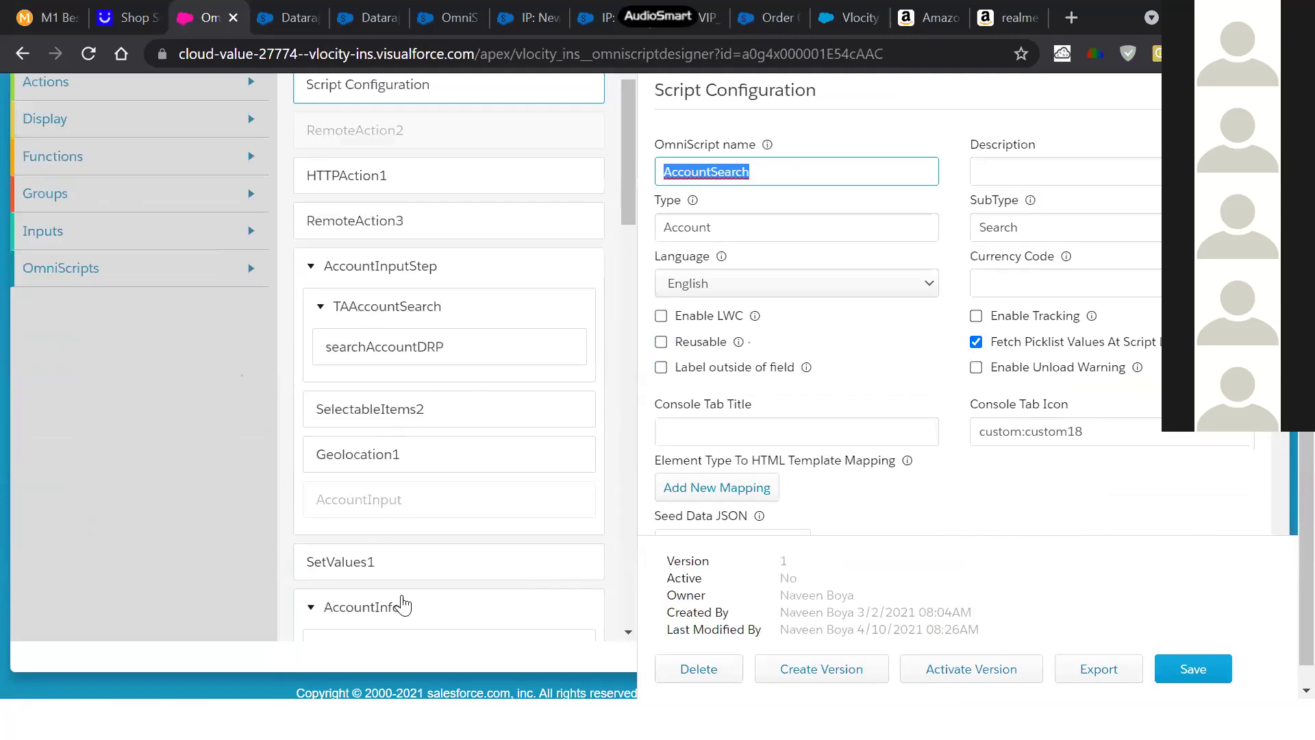
pyautogui.scroll(1, 404, 606)
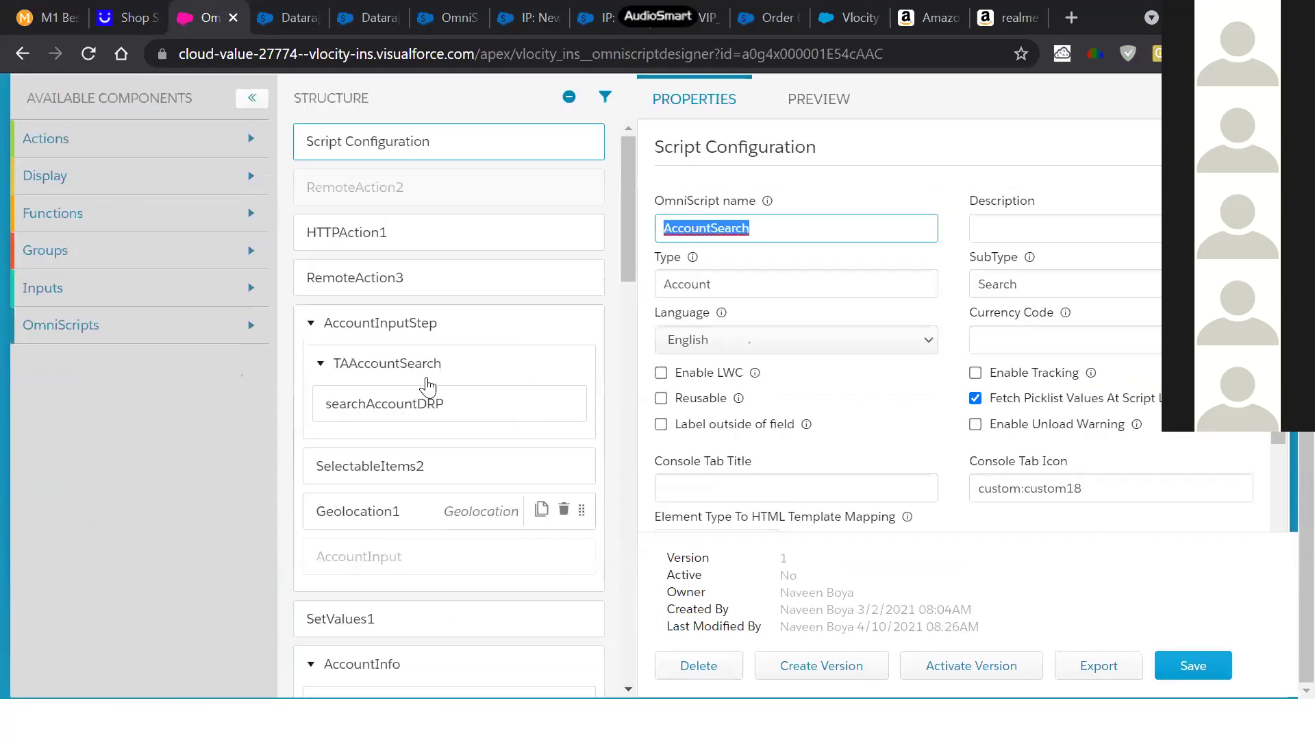
pyautogui.click(662, 374)
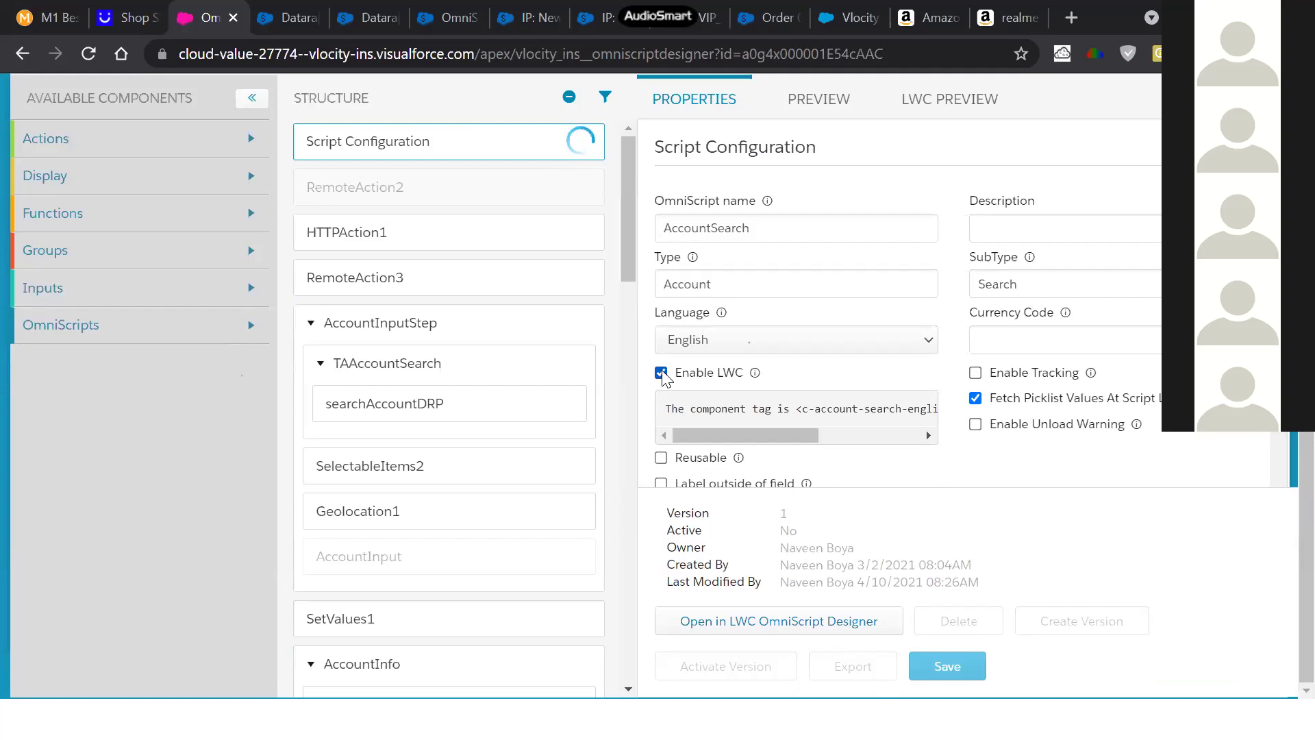
pyautogui.click(738, 625)
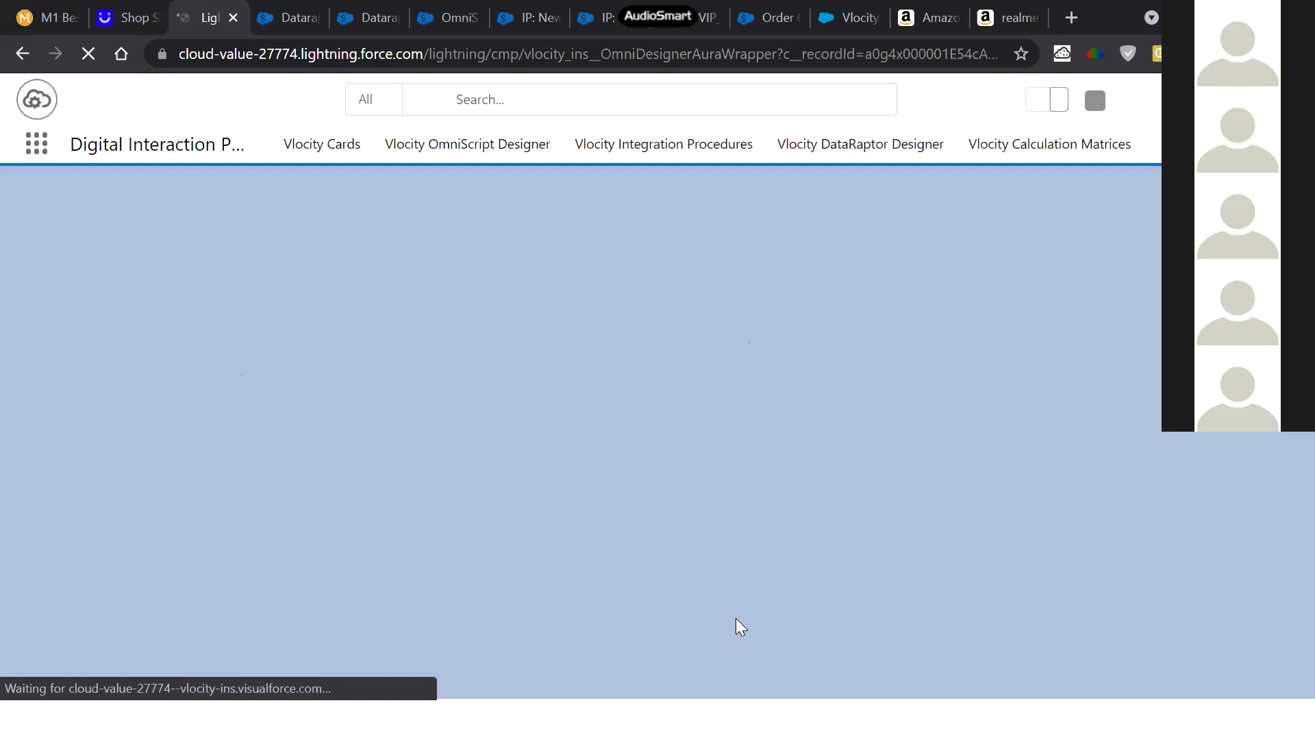
# Switch to the presentation's Vlocity OOTB Features slide and return to AccountSearch in the browser
pyautogui.hotkey('alt', 'Tab')
pyautogui.hotkey('alt', 'Tab')
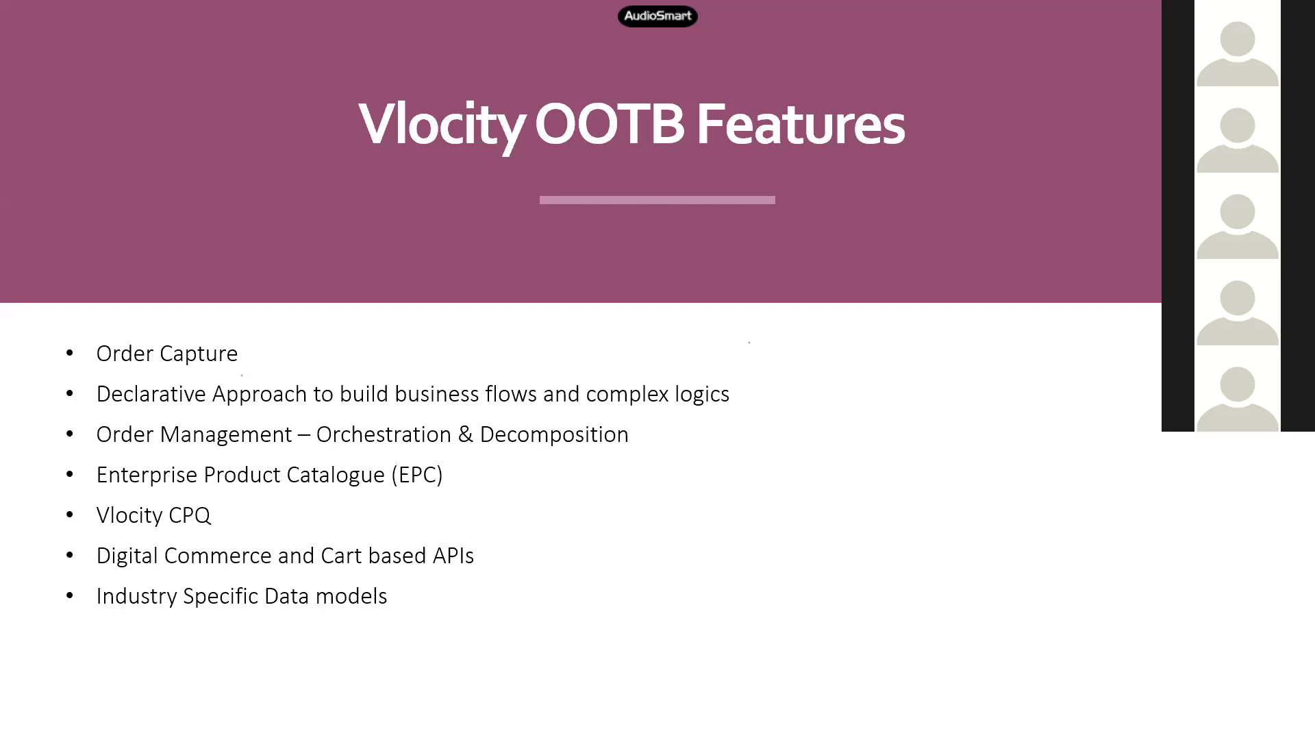
pyautogui.hotkey('alt', 'Tab')
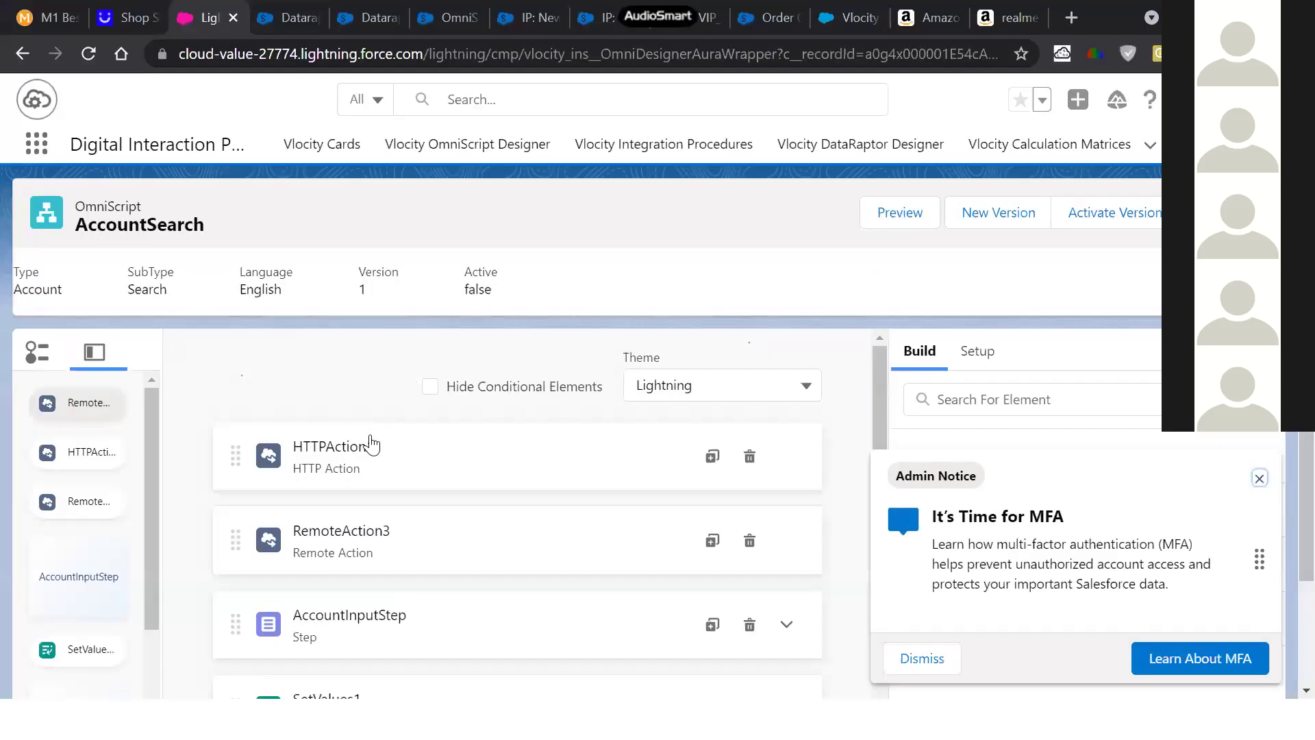
# Examine the AccountSearch elements on the canvas, close the MFA admin notice and show the script's additional actions
pyautogui.scroll(-5, 327, 586)
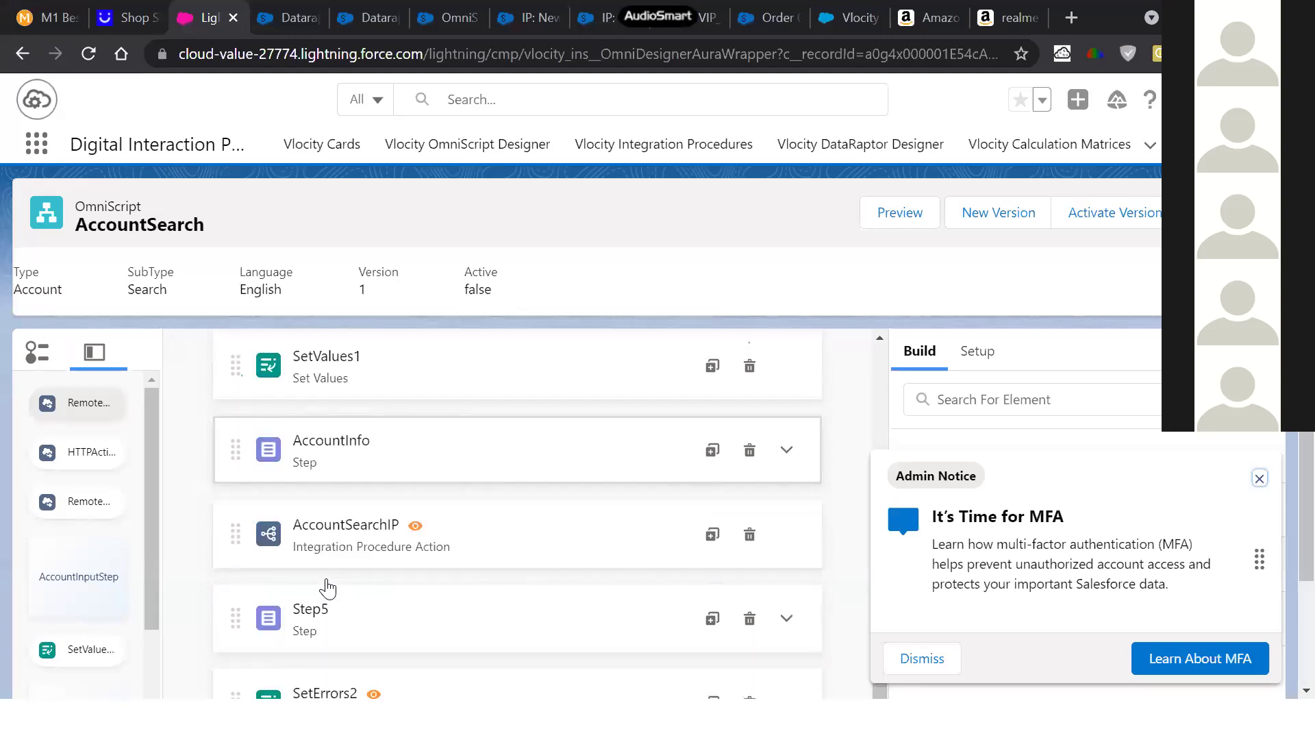
pyautogui.click(1259, 478)
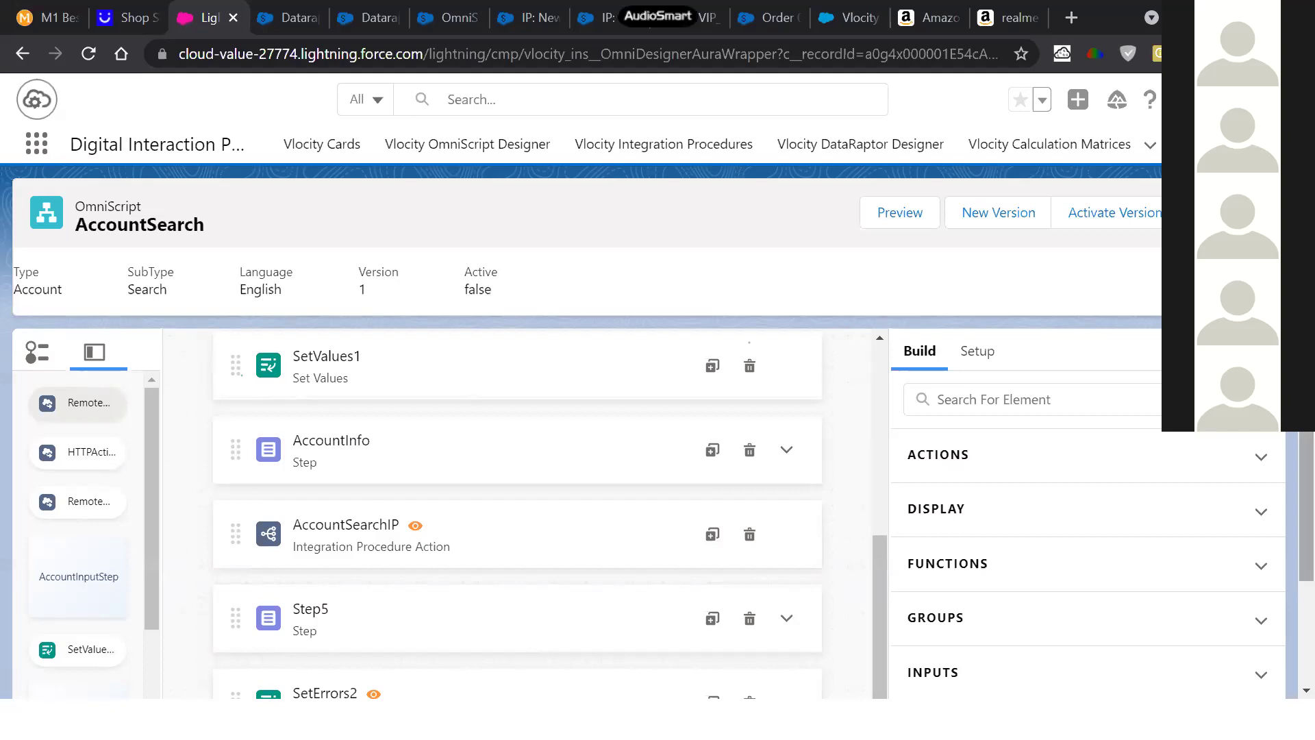
pyautogui.click(1172, 213)
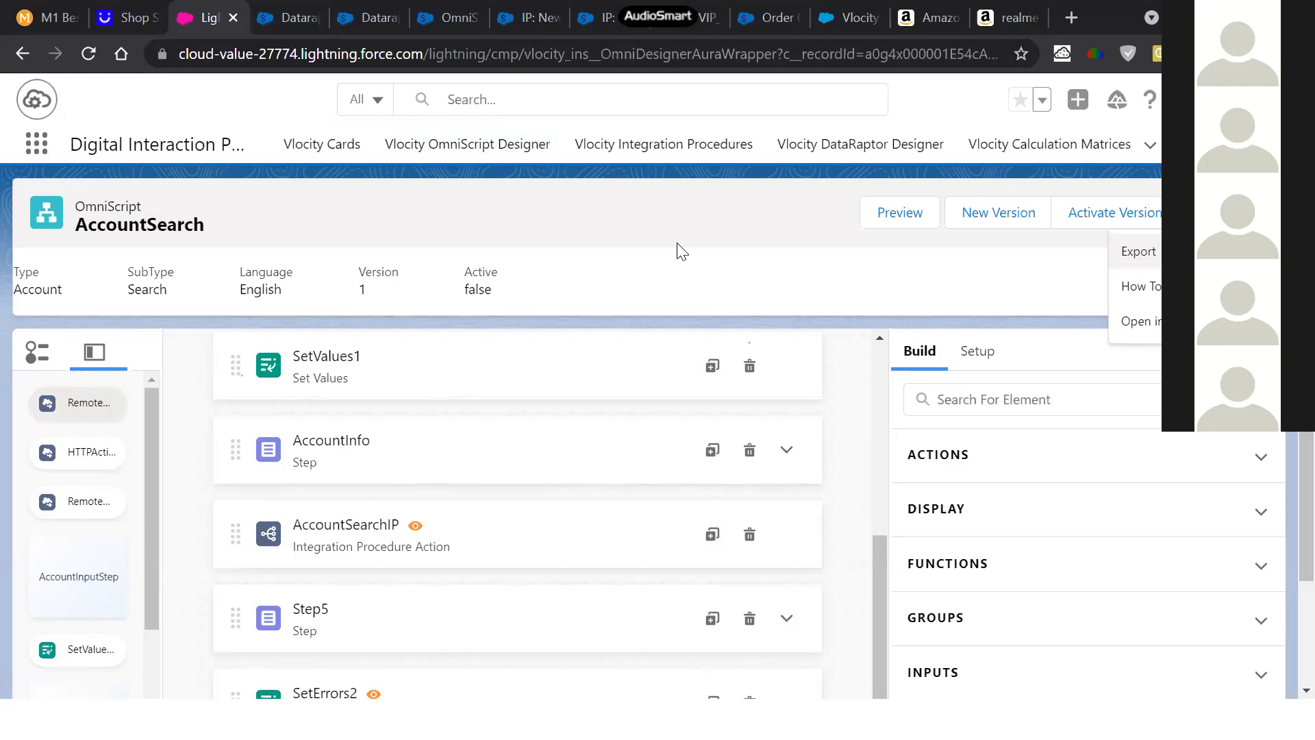
# Expand the AccountInfo step, examine its fields and step properties down to Internal Notes, and collapse it again
pyautogui.click(537, 449)
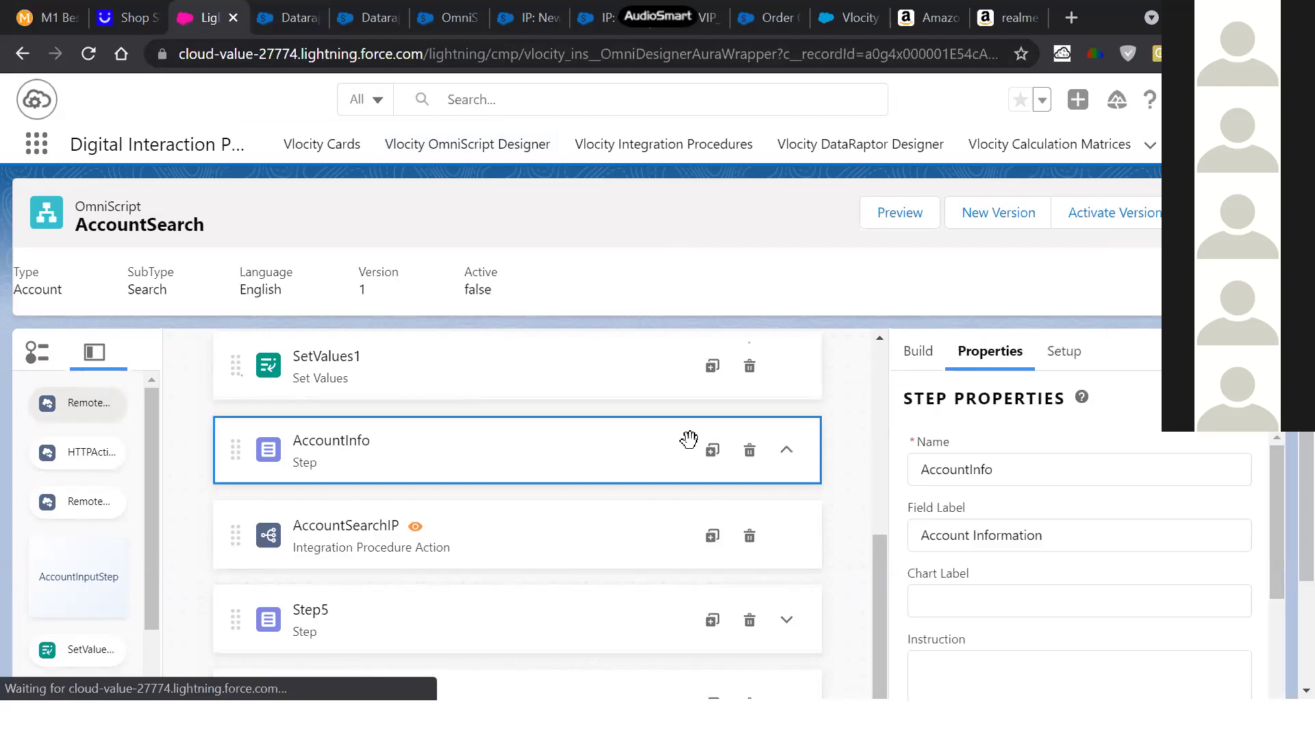
pyautogui.scroll(-10, 1152, 634)
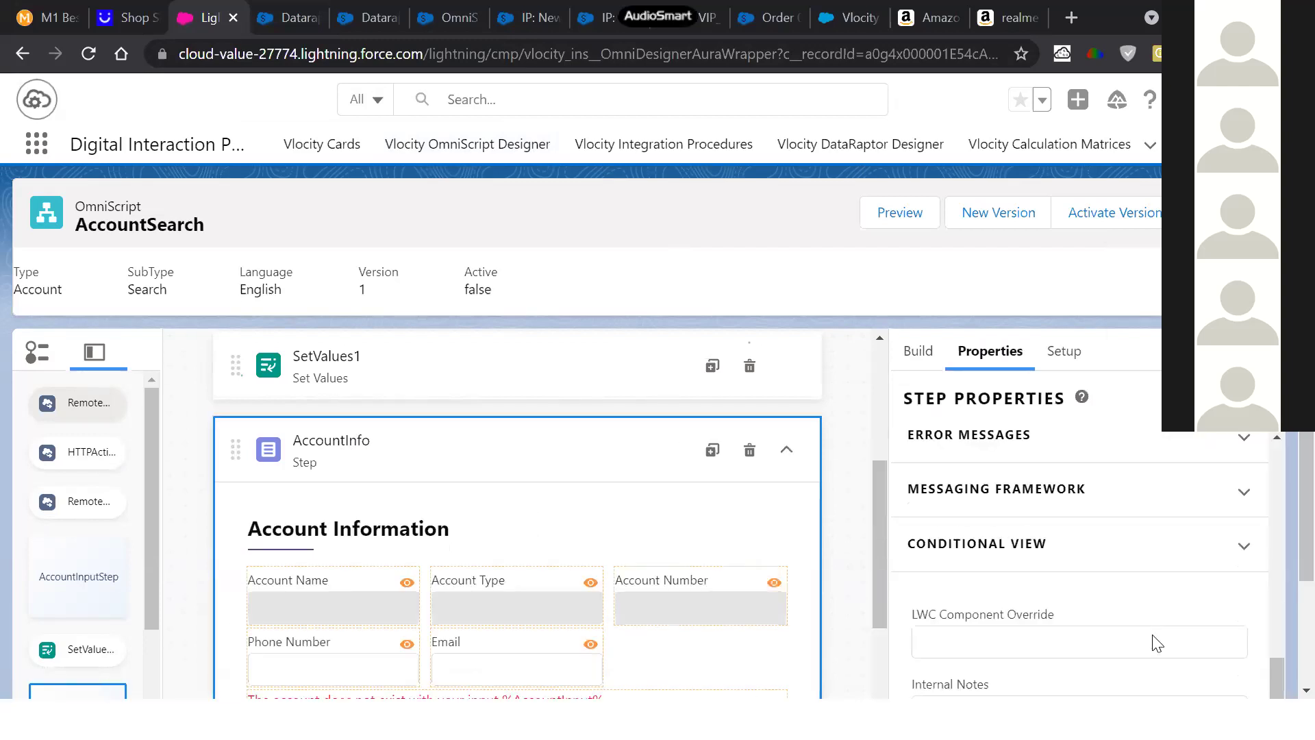
pyautogui.scroll(-2, 1156, 643)
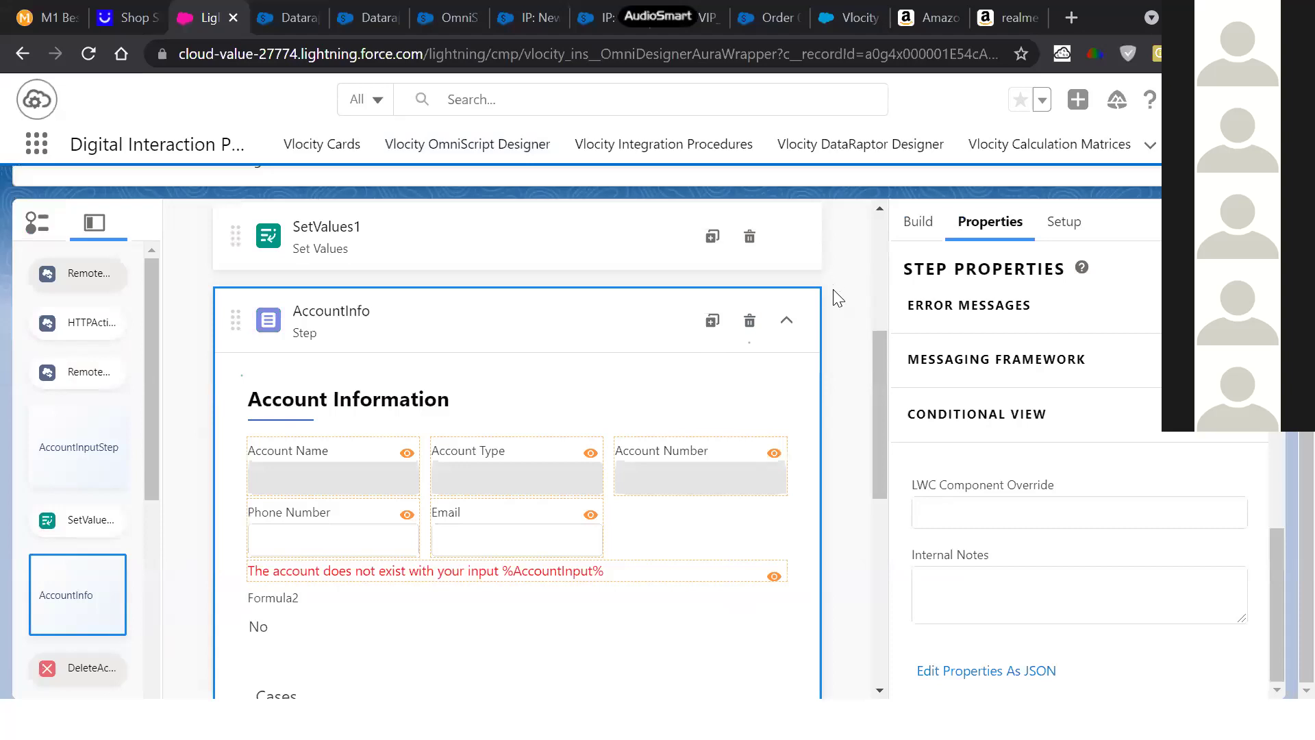
pyautogui.click(791, 329)
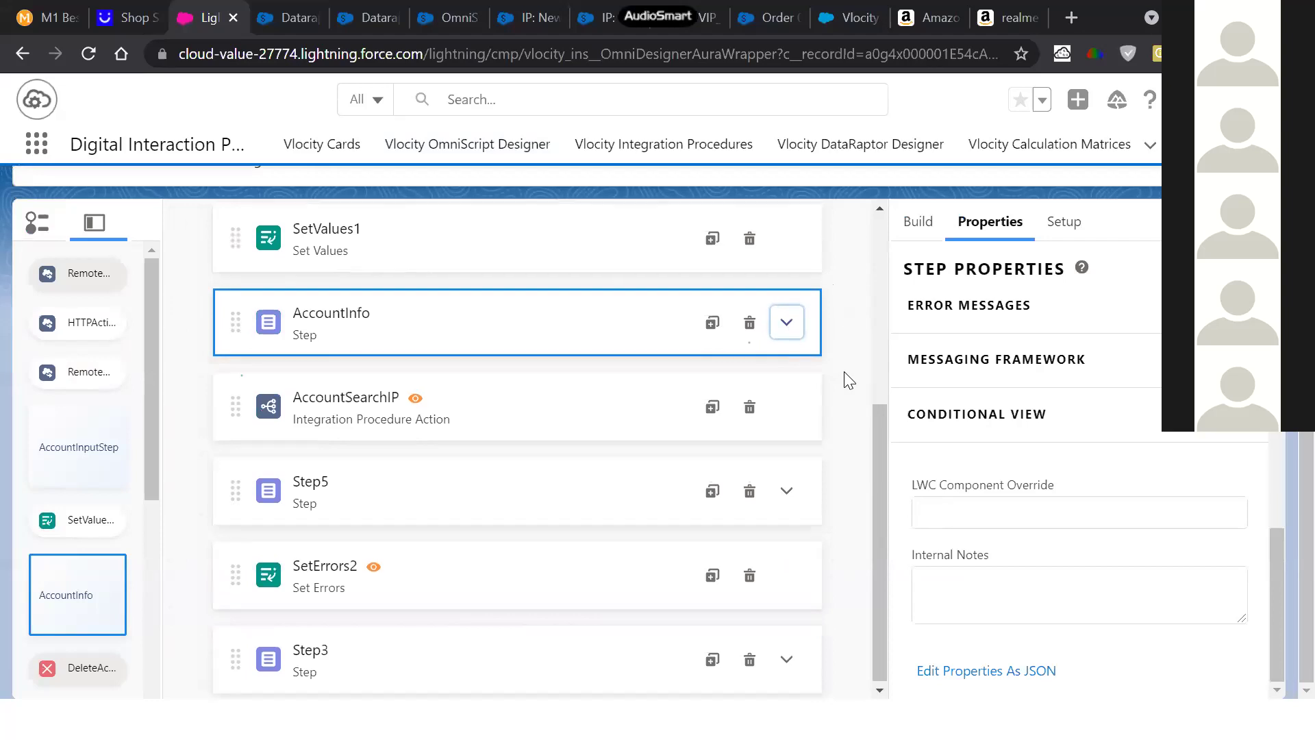
pyautogui.scroll(5, 849, 381)
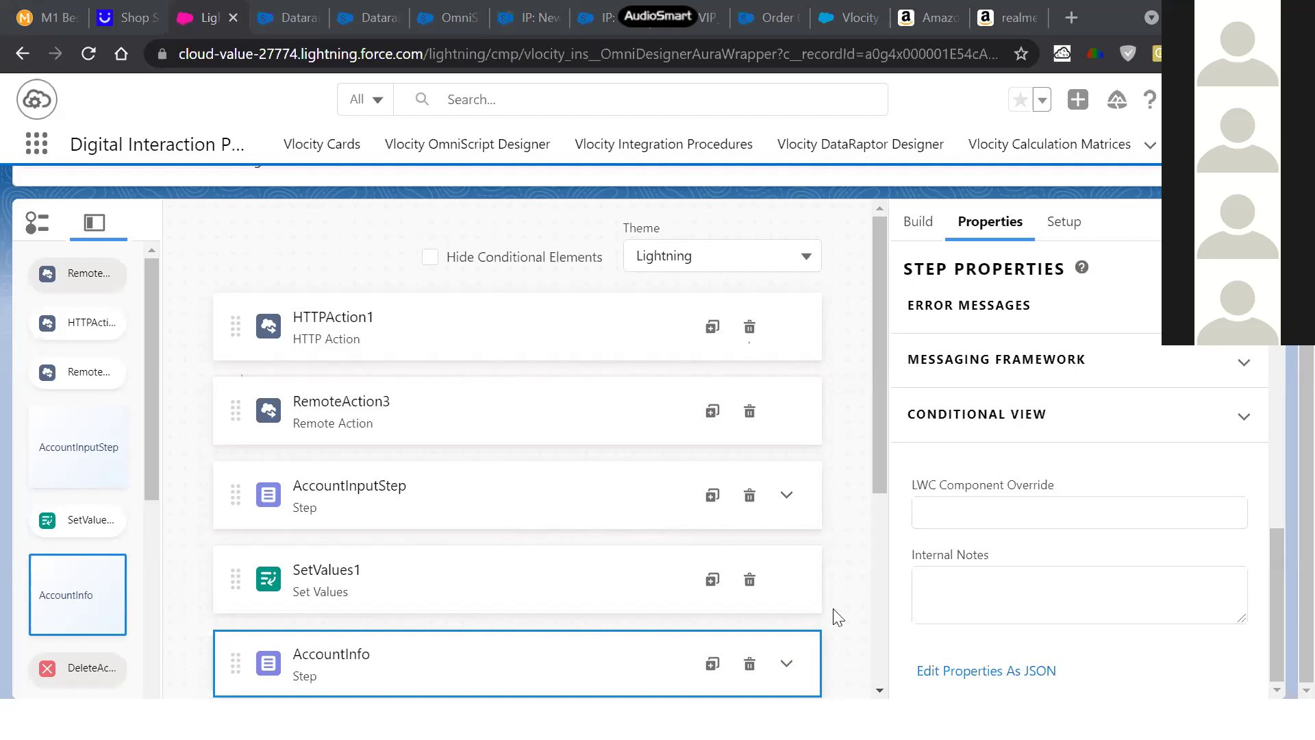
# Switch to the presentation and go back through the Agenda to the Salesforce Vlocity Online Training title slide
pyautogui.hotkey('alt', 'Tab')
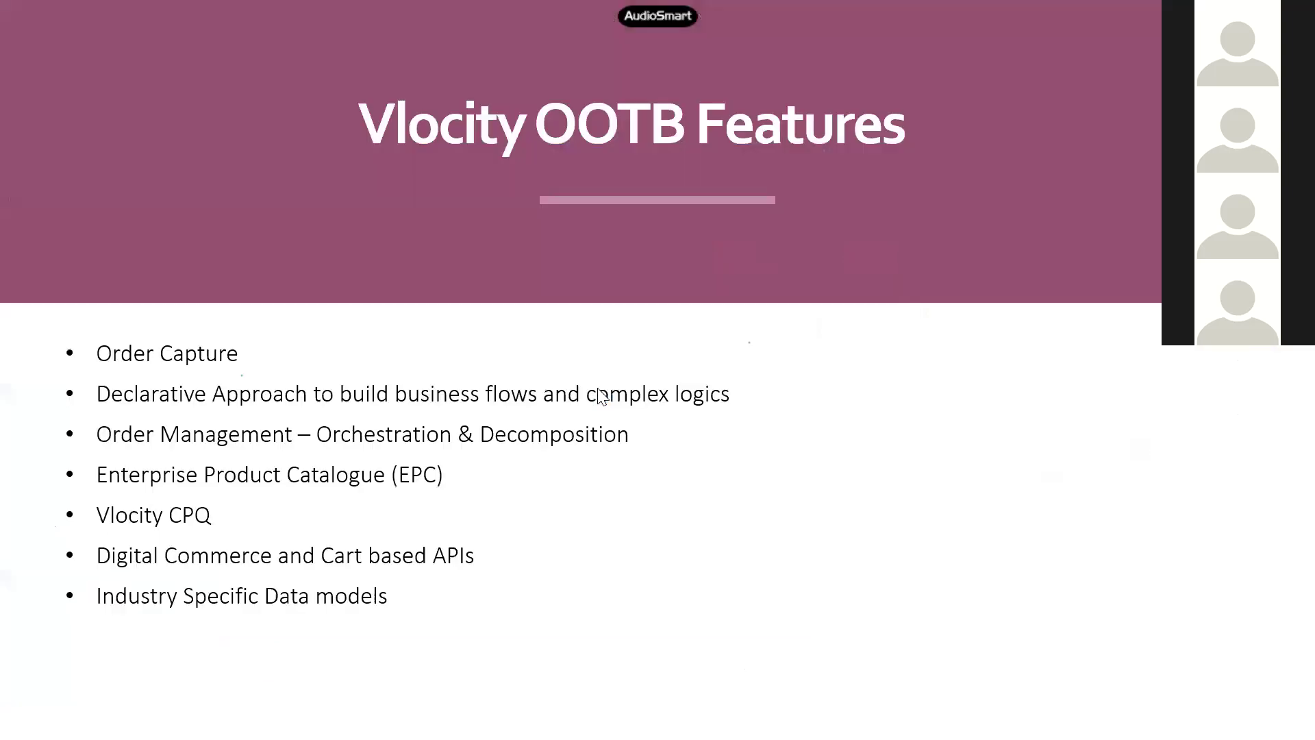
pyautogui.press('Left')
pyautogui.press('Left')
pyautogui.press('Left')
pyautogui.press('Left')
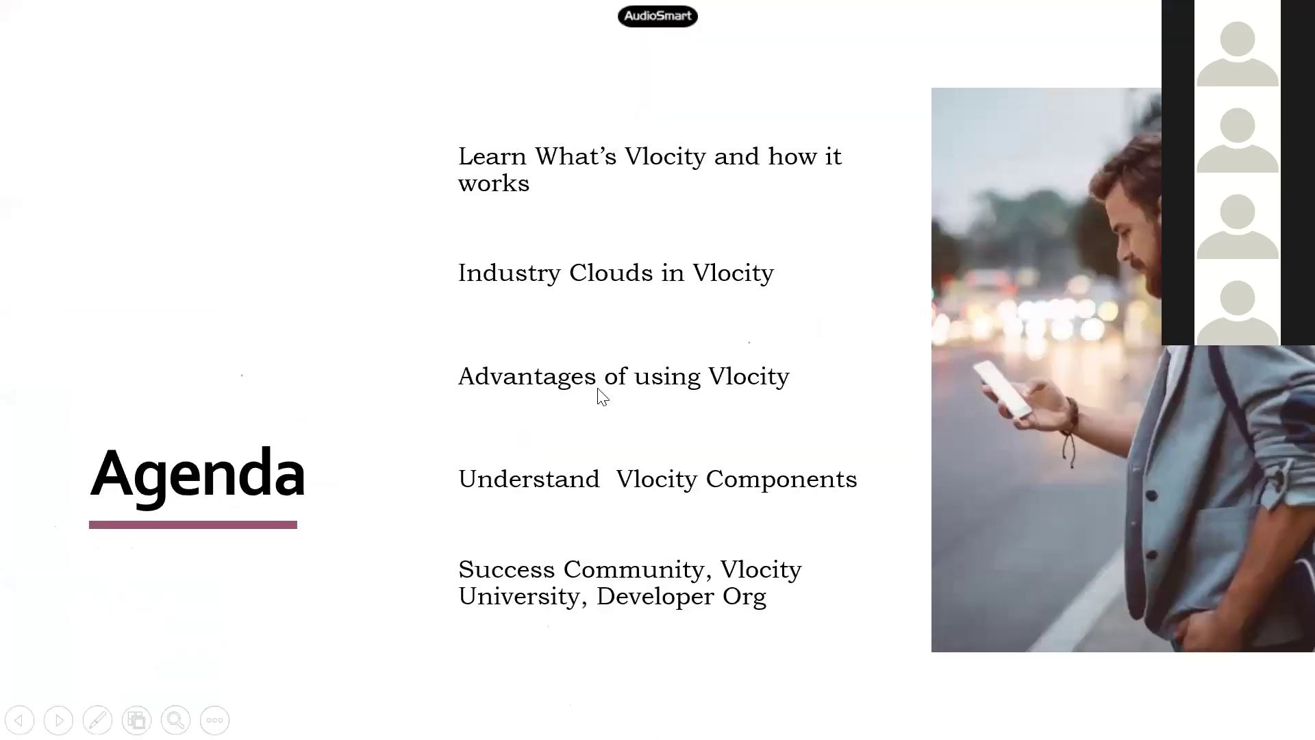
pyautogui.press('Left')
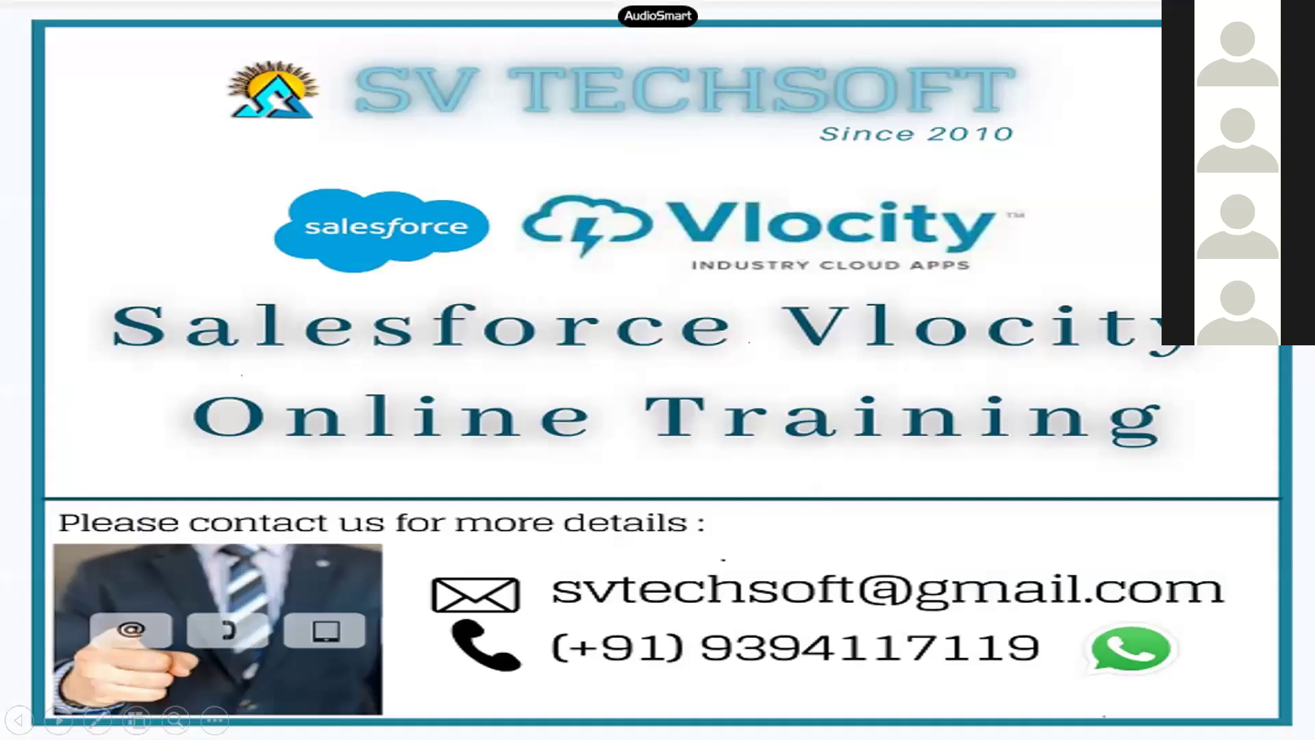